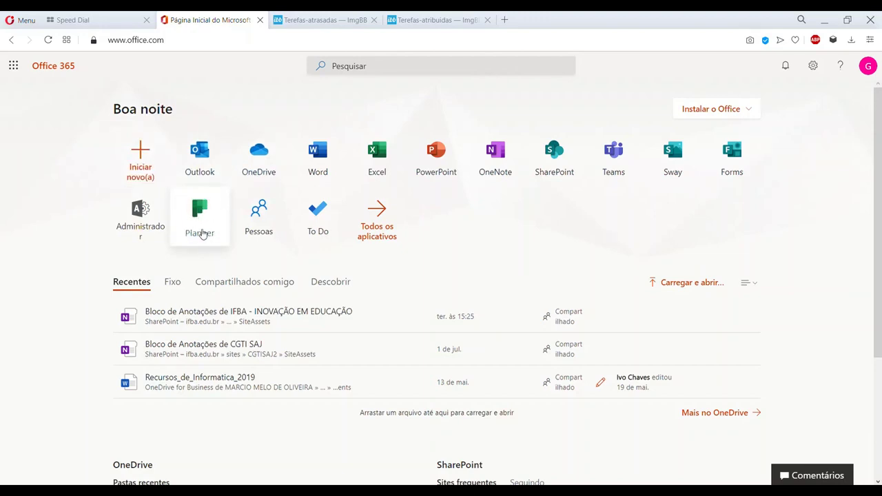
Step: Browse the full list of Office 365 apps and return to the Office home page
{"action": "left_click", "coordinate": [384, 234]}
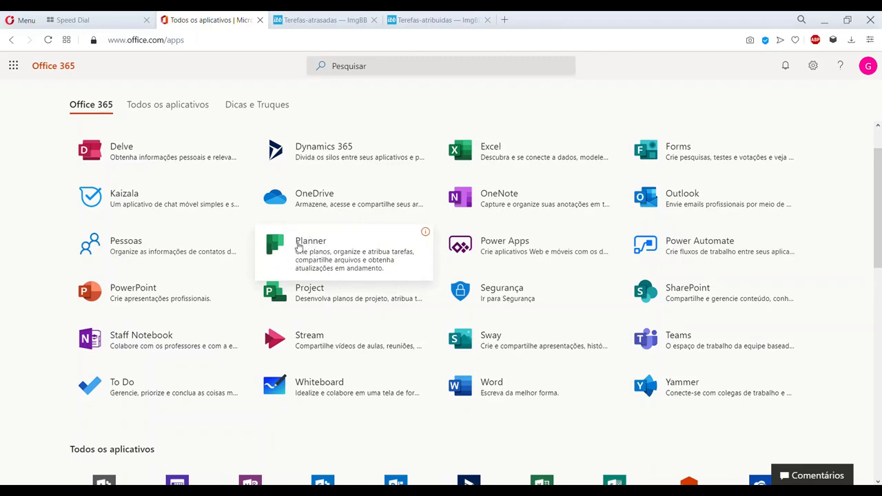
{"action": "scroll", "coordinate": [296, 269], "scroll_direction": "down", "scroll_amount": 1}
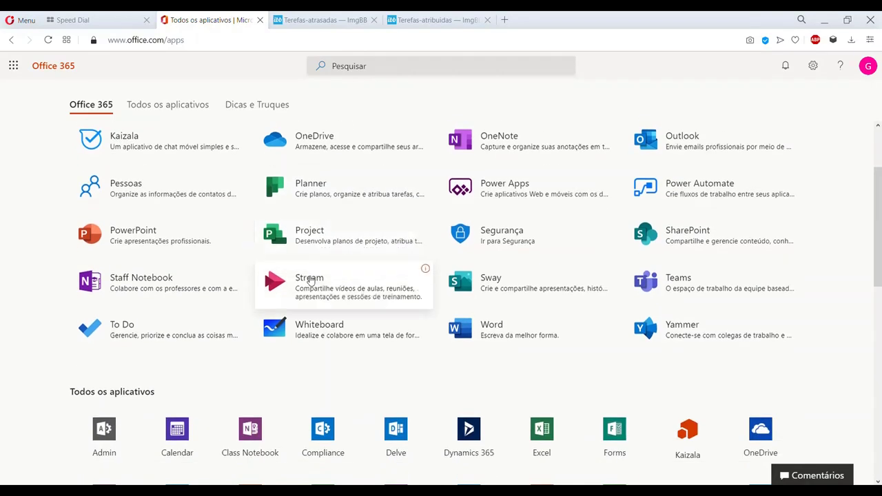
{"action": "scroll", "coordinate": [307, 279], "scroll_direction": "up", "scroll_amount": 2}
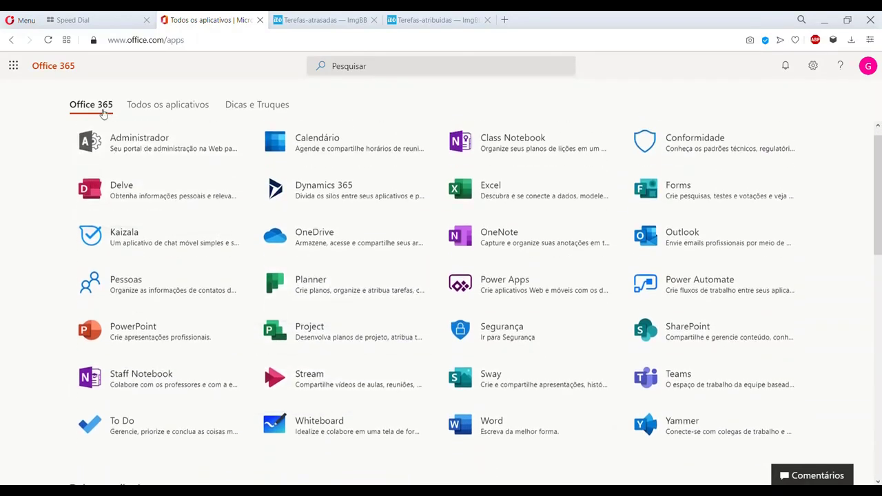
{"action": "left_click", "coordinate": [13, 65]}
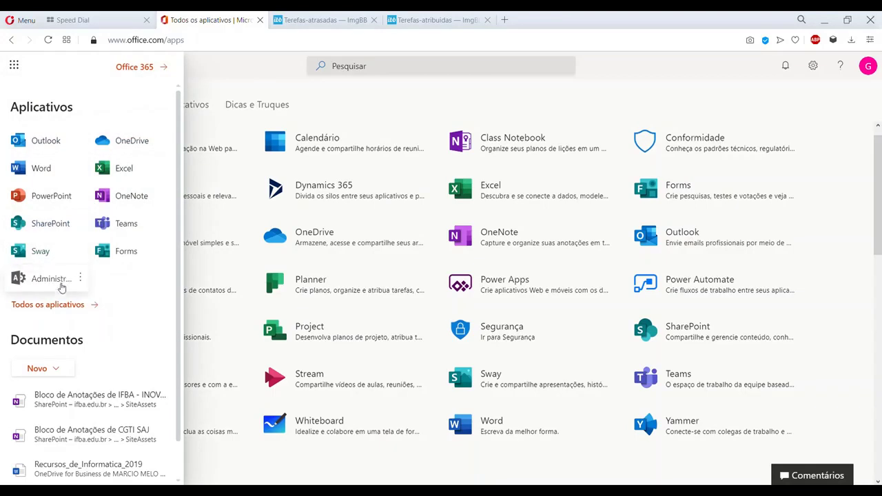
{"action": "left_click", "coordinate": [135, 66]}
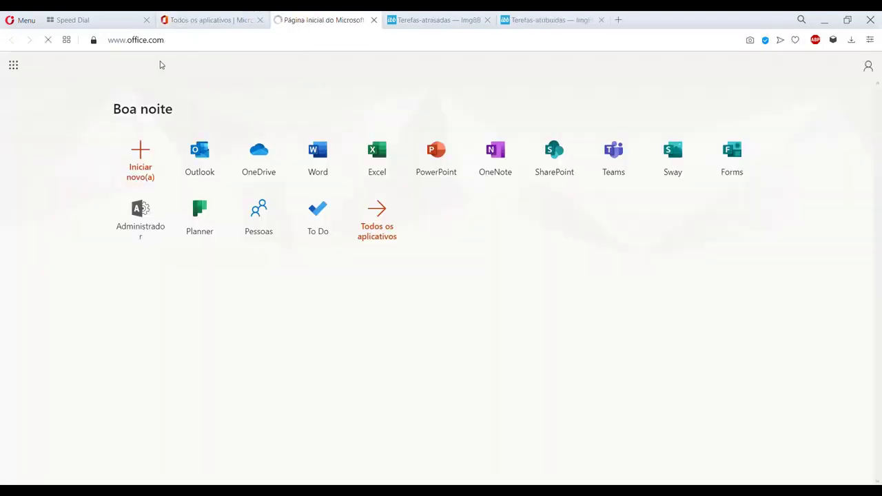
{"action": "left_click", "coordinate": [260, 21]}
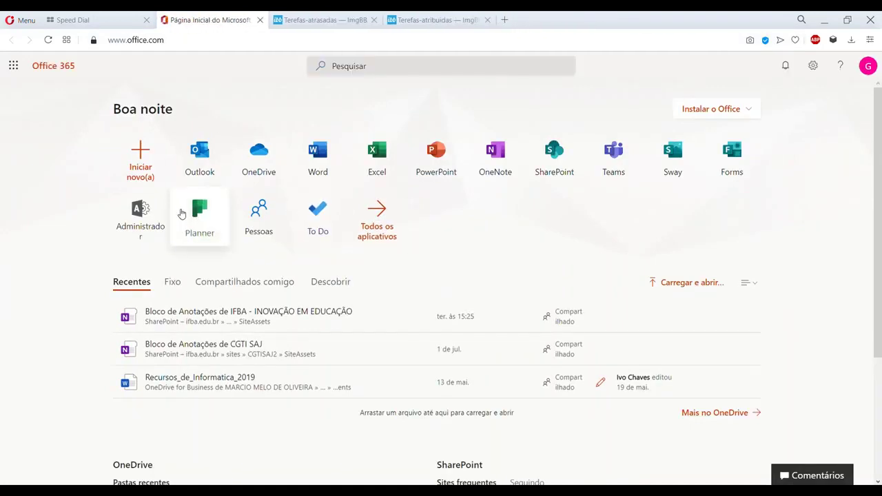
Step: Open the Teams web app and go to the Telecom - VoIP institucional channel of the IFBA - INOVAÇÃO EM EDUCAÇÃO team
{"action": "left_click", "coordinate": [618, 149]}
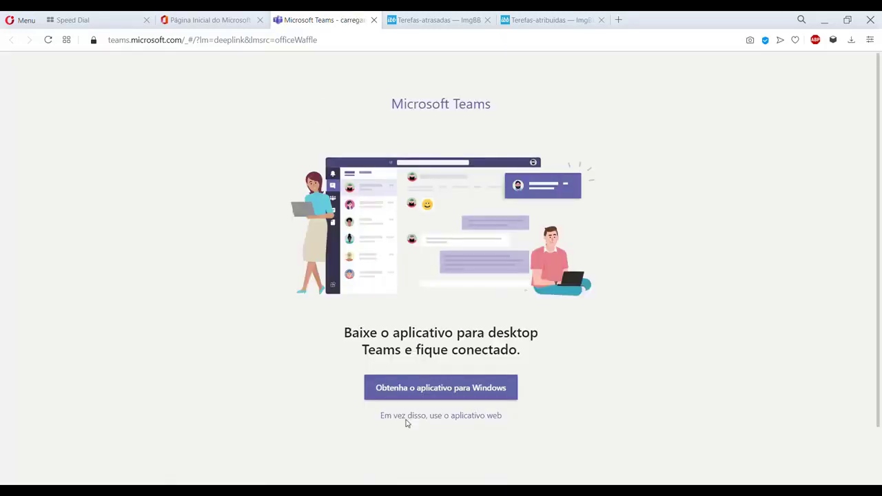
{"action": "left_click", "coordinate": [411, 416]}
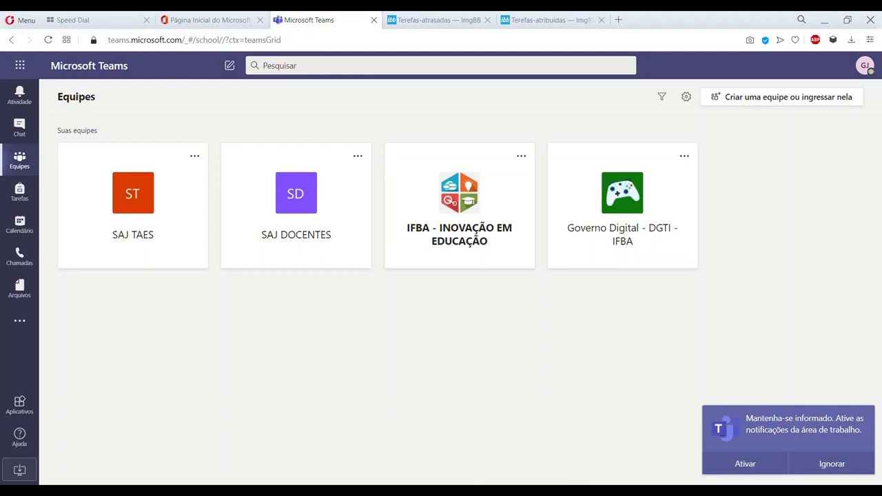
{"action": "left_click", "coordinate": [466, 230]}
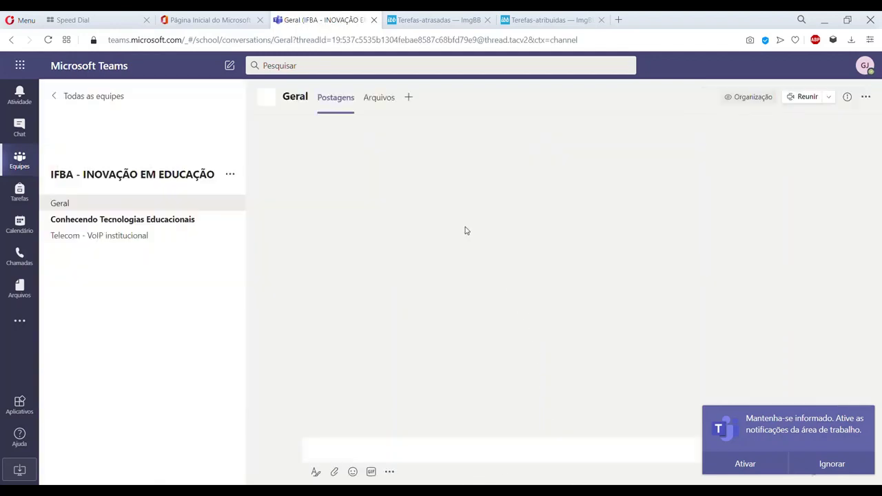
{"action": "left_click", "coordinate": [128, 243]}
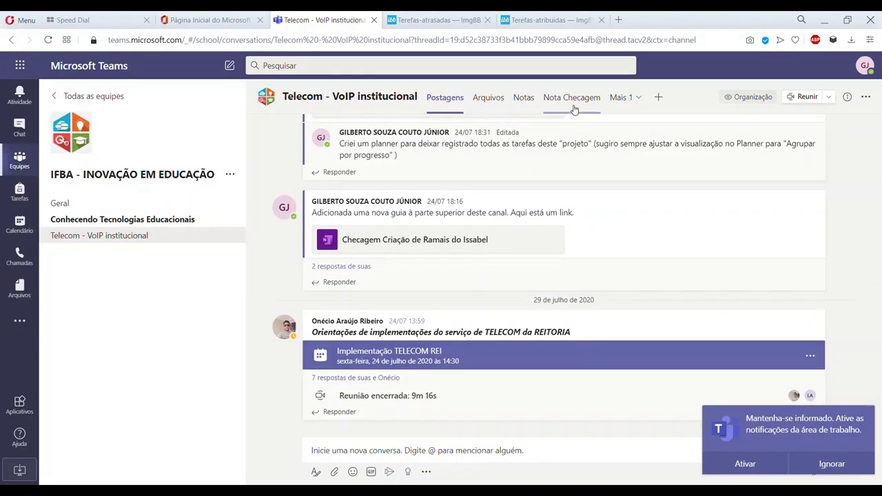
Step: Look over the apps that can be added as channel tabs and view the channel's existing Planner board, closing Teams when done
{"action": "left_click", "coordinate": [659, 99]}
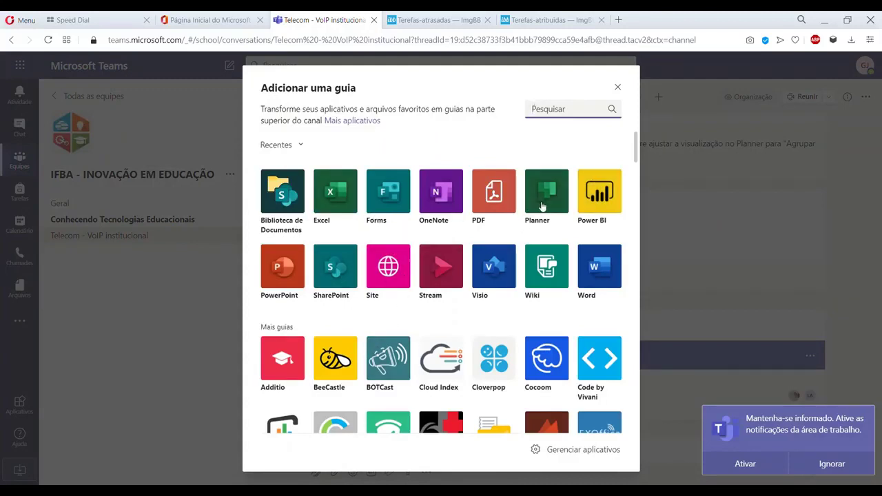
{"action": "left_click", "coordinate": [617, 87]}
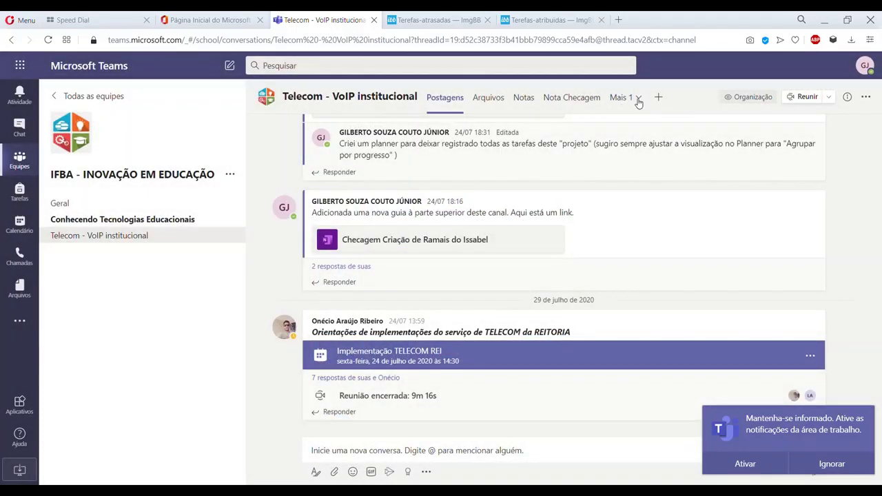
{"action": "left_click", "coordinate": [638, 99]}
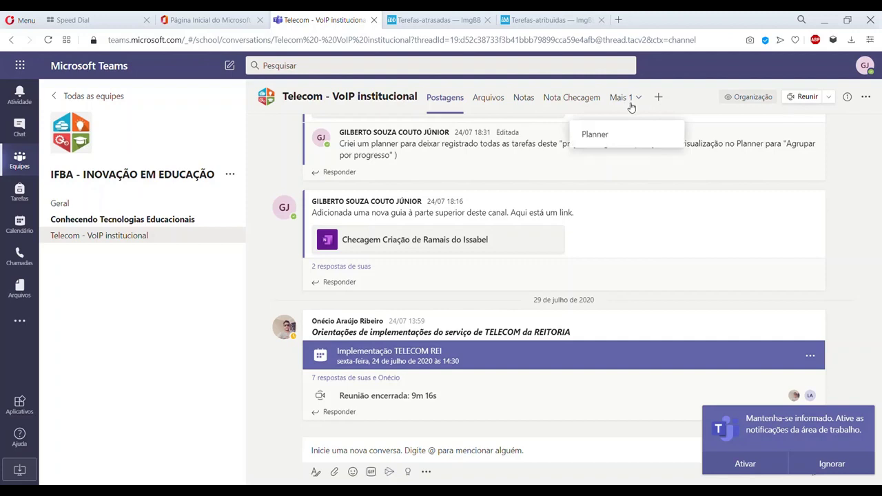
{"action": "left_click", "coordinate": [608, 136]}
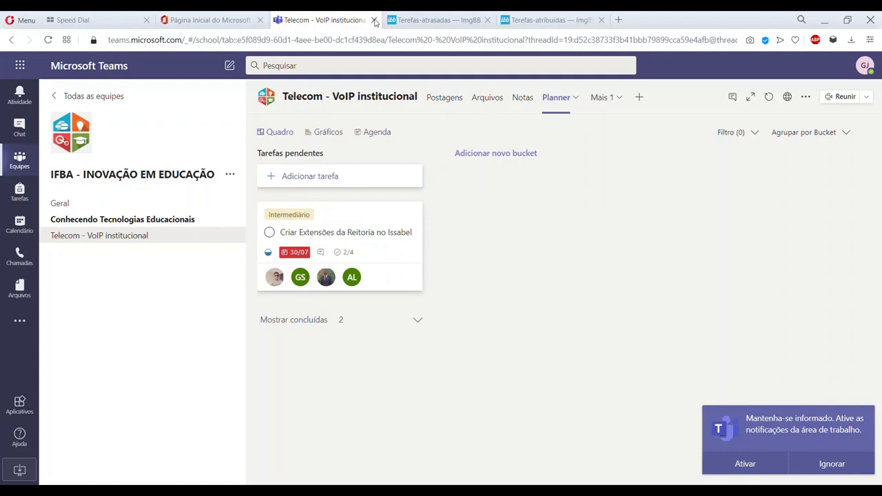
{"action": "left_click", "coordinate": [374, 20]}
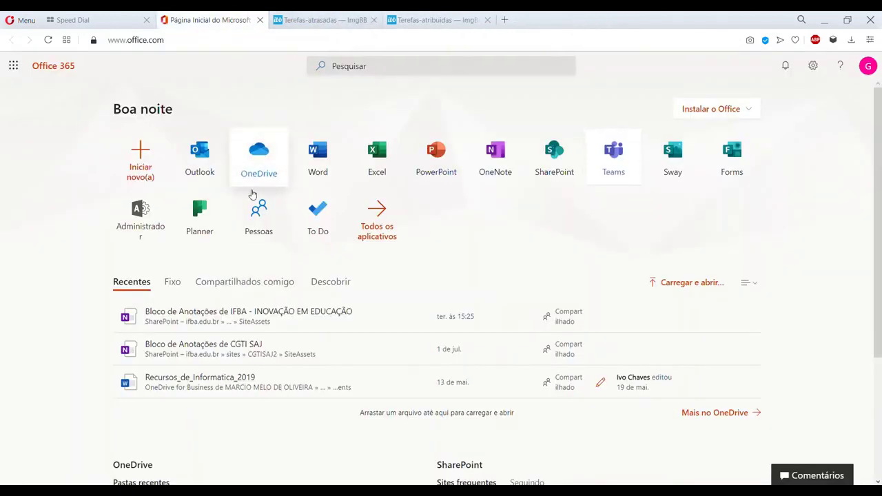
Step: Switch to Planner and create a private plan named "teste", dismissing the blank task form
{"action": "left_click", "coordinate": [209, 220]}
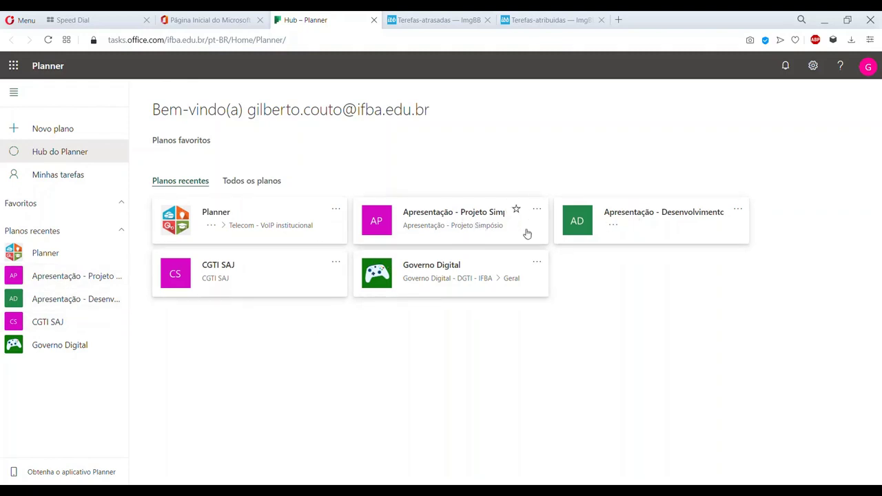
{"action": "left_click", "coordinate": [42, 130]}
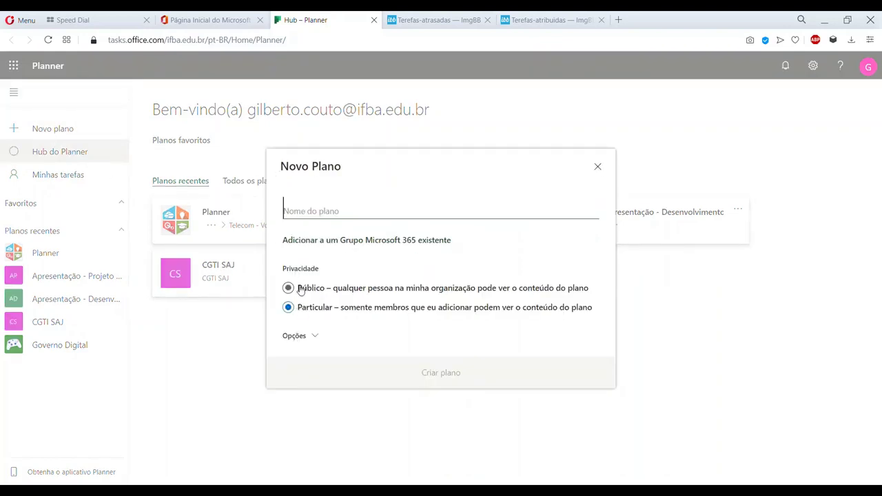
{"action": "left_click", "coordinate": [310, 337]}
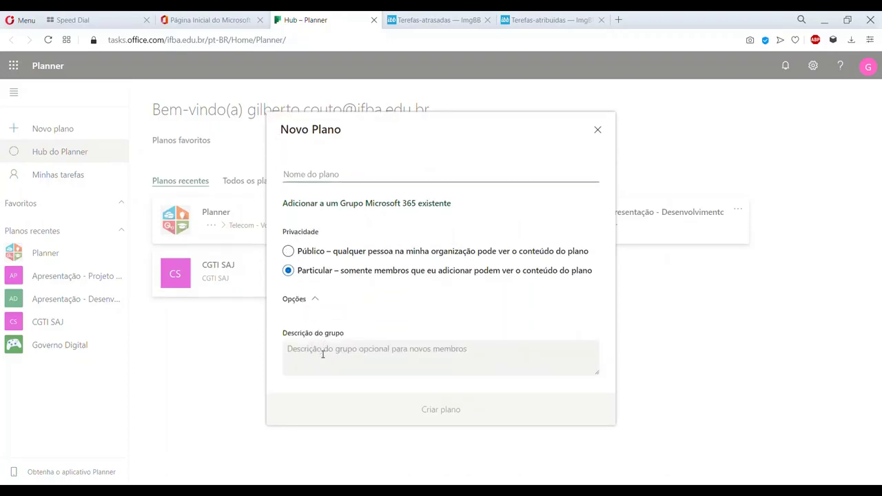
{"action": "left_click", "coordinate": [316, 304]}
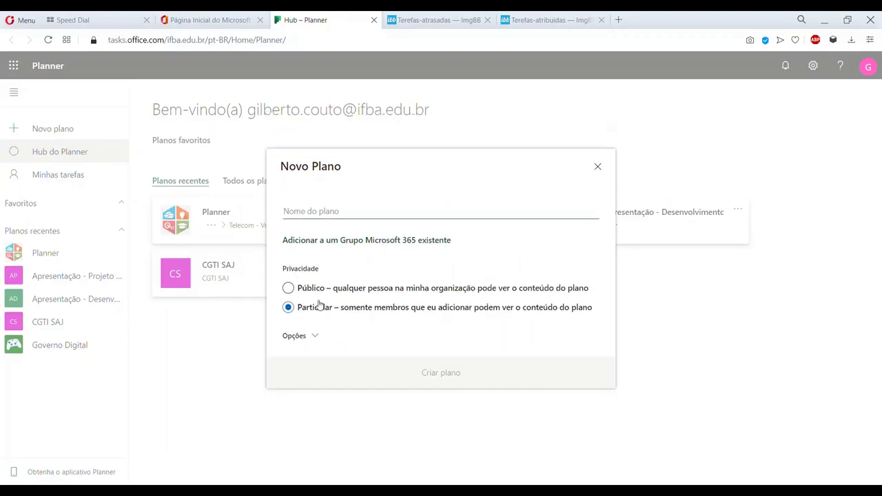
{"action": "type", "text": "teste"}
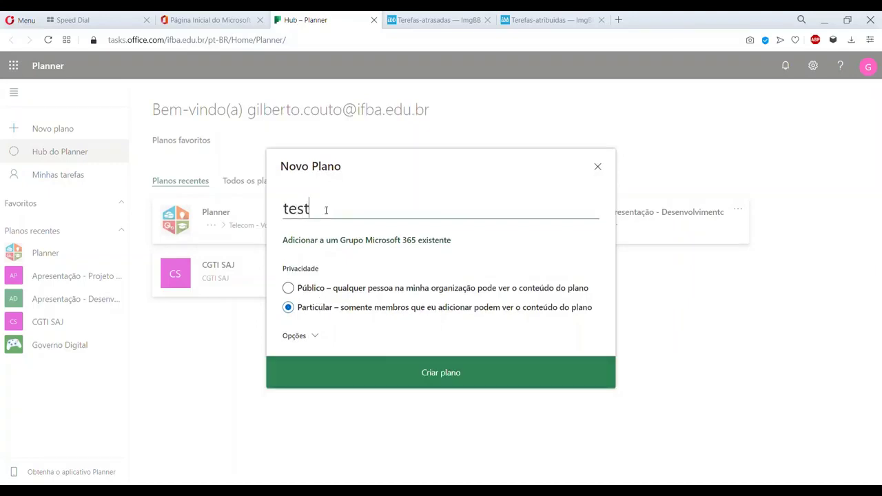
{"action": "left_click", "coordinate": [422, 372]}
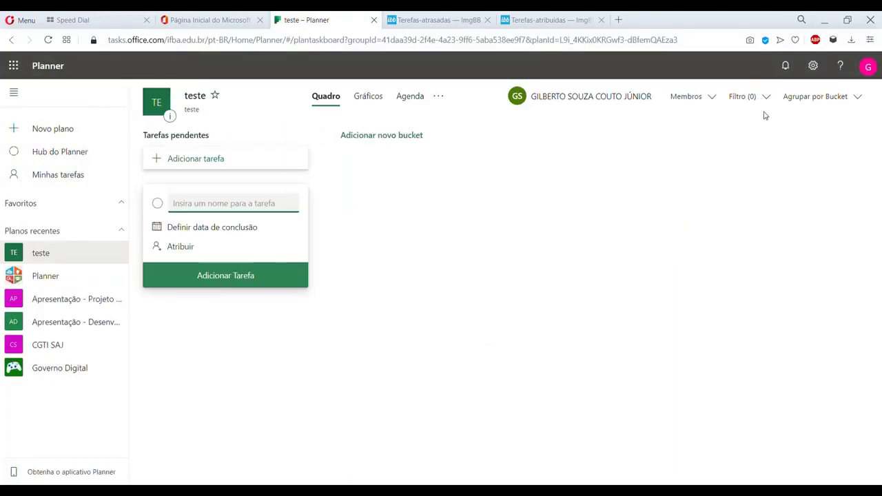
{"action": "left_click", "coordinate": [718, 200]}
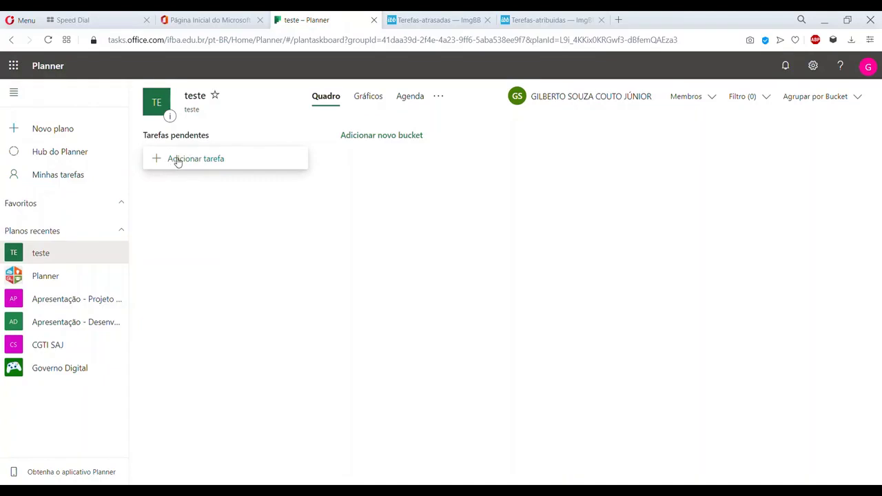
Step: Rename the plan's "Tarefas pendentes" bucket to "Tarefas"
{"action": "left_click", "coordinate": [190, 136]}
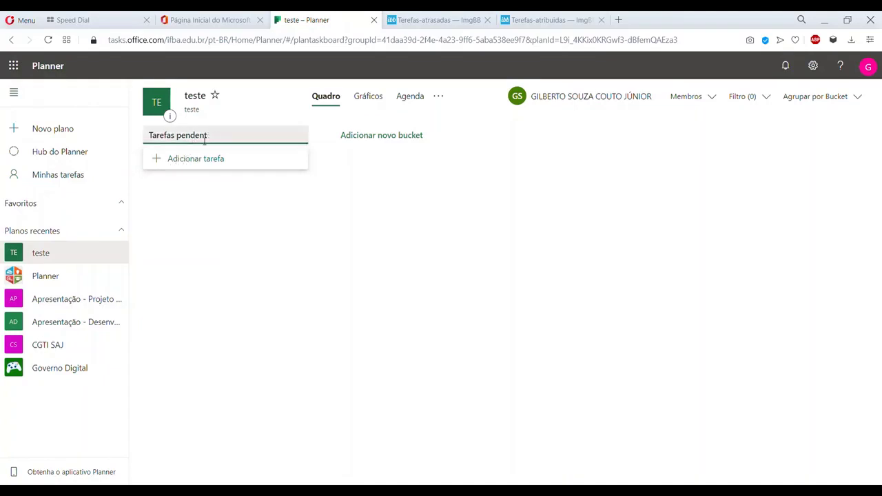
{"action": "key", "text": "BackSpace"}
{"action": "key", "text": "BackSpace"}
{"action": "key", "text": "BackSpace"}
{"action": "key", "text": "BackSpace"}
{"action": "key", "text": "BackSpace"}
{"action": "key", "text": "BackSpace"}
{"action": "key", "text": "BackSpace"}
{"action": "key", "text": "BackSpace"}
{"action": "key", "text": "BackSpace"}
{"action": "key", "text": "BackSpace"}
{"action": "key", "text": "BackSpace"}
{"action": "key", "text": "BackSpace"}
{"action": "key", "text": "BackSpace"}
{"action": "key", "text": "BackSpace"}
{"action": "key", "text": "BackSpace"}
{"action": "type", "text": "Tarefas"}
{"action": "key", "text": "Return"}
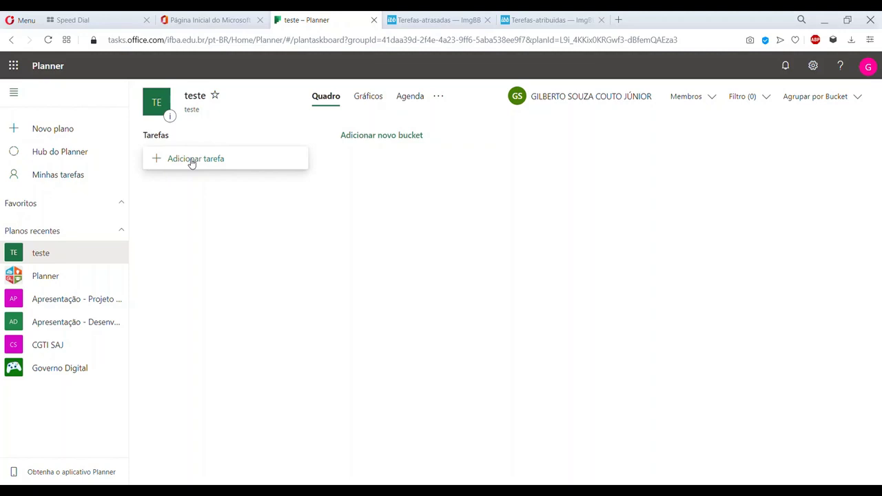
Step: Add a task named "Criar aula do planner" to the Tarefas bucket
{"action": "left_click", "coordinate": [192, 164]}
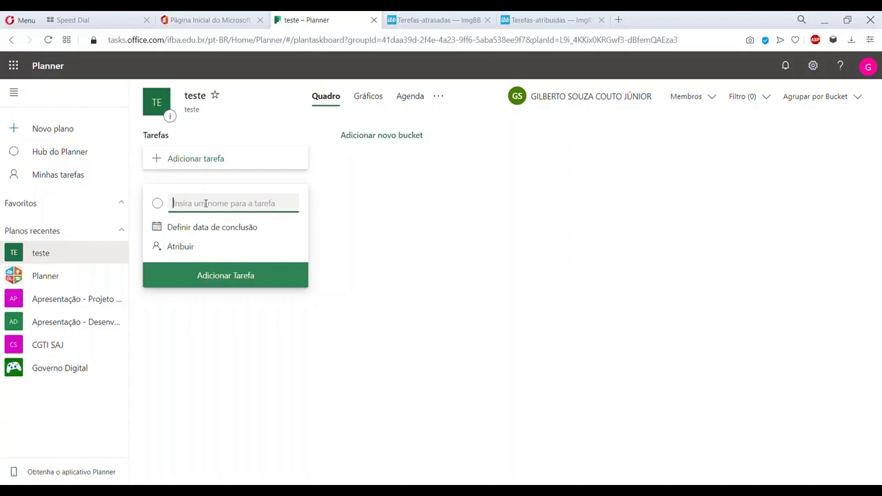
{"action": "type", "text": "Criar aula do planner"}
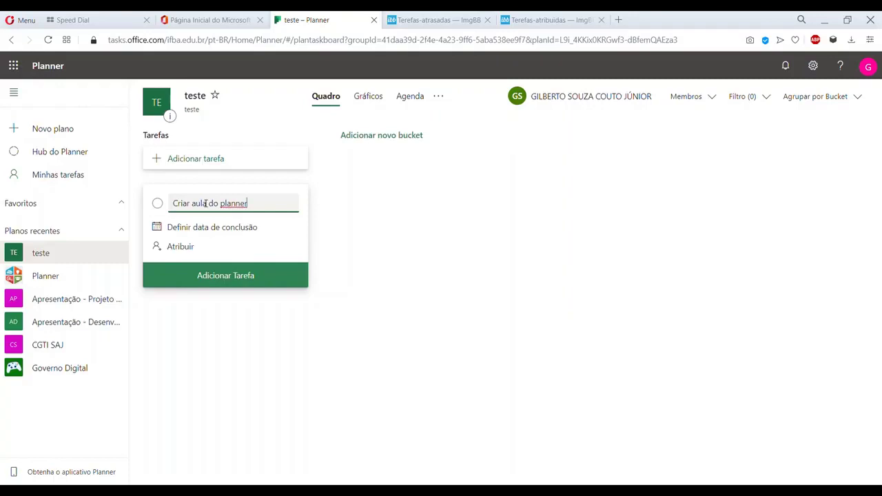
{"action": "key", "text": "Return"}
{"action": "left_click", "coordinate": [451, 230]}
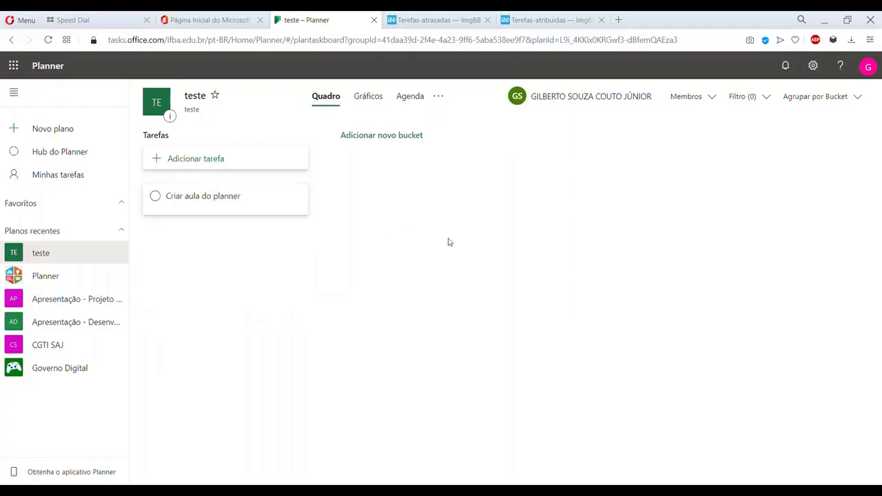
Step: Review the details of the "Criar aula do planner" task and assign it to the only listed plan member
{"action": "left_click", "coordinate": [269, 200]}
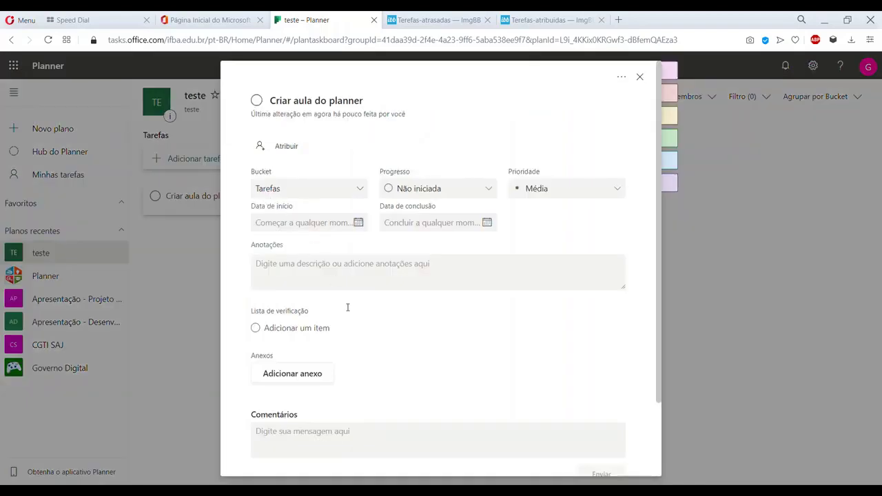
{"action": "scroll", "coordinate": [547, 393], "scroll_direction": "down", "scroll_amount": 2}
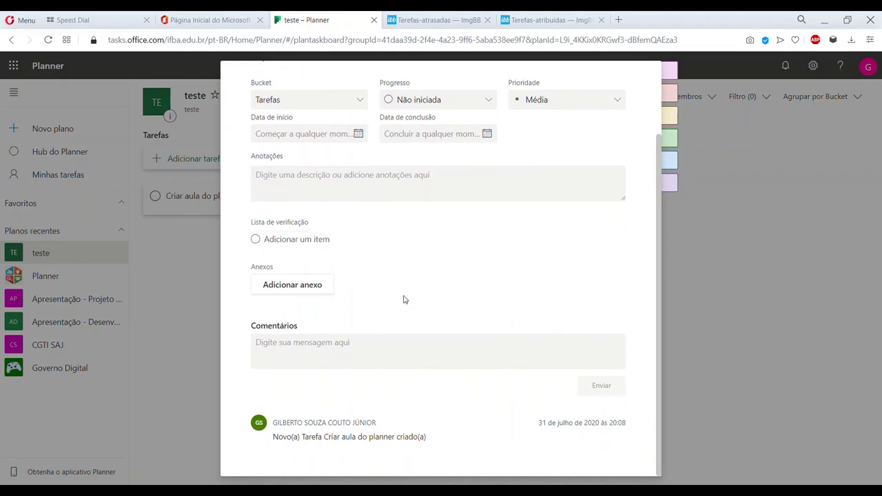
{"action": "scroll", "coordinate": [404, 300], "scroll_direction": "up", "scroll_amount": 2}
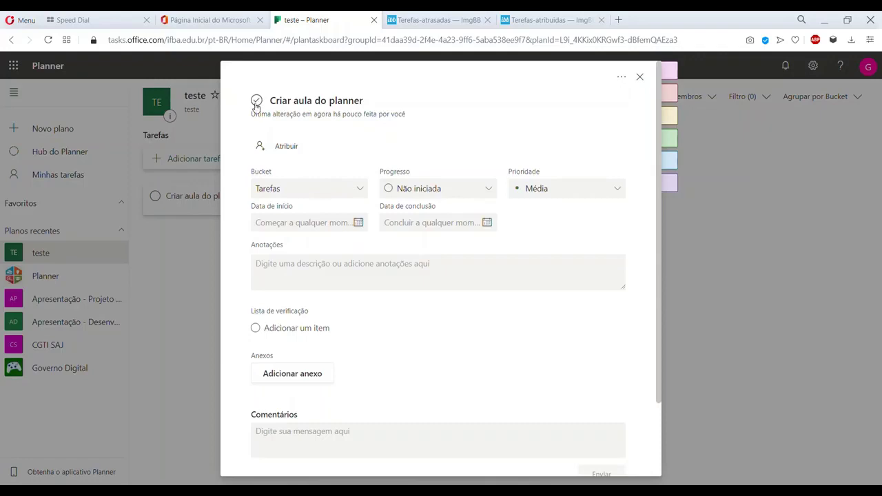
{"action": "left_click", "coordinate": [261, 150]}
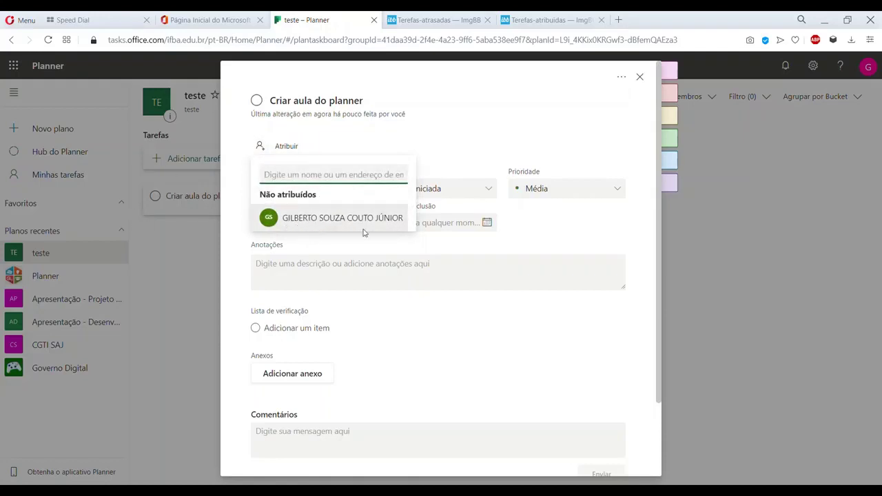
{"action": "left_click", "coordinate": [313, 219]}
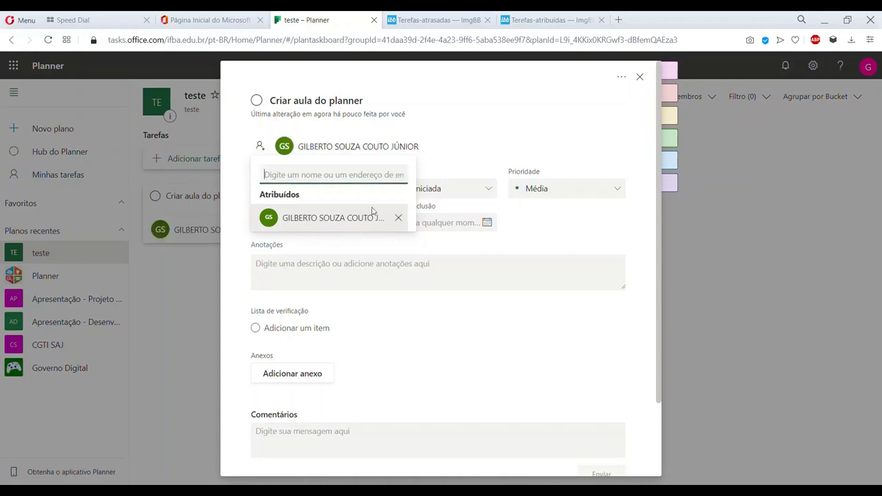
{"action": "left_click", "coordinate": [445, 152]}
Step: Review the available bucket and progress options of the "Criar aula do planner" task without changing them
{"action": "left_click", "coordinate": [349, 195]}
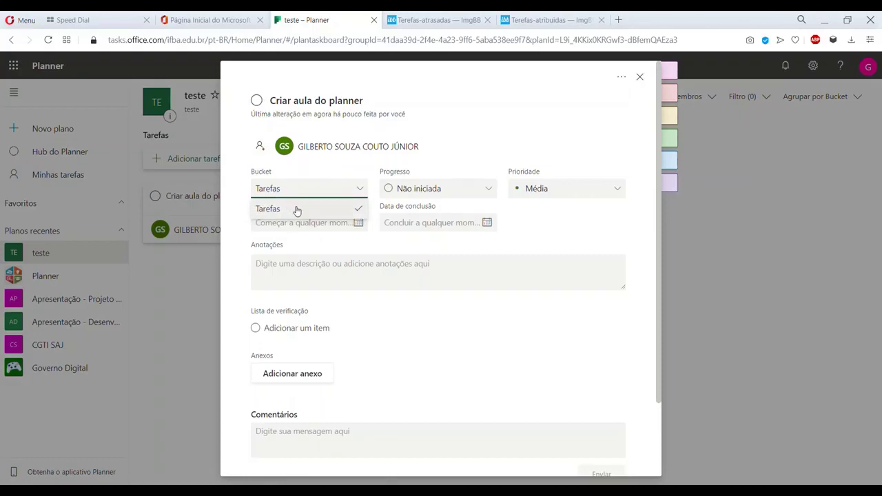
{"action": "left_click", "coordinate": [358, 196]}
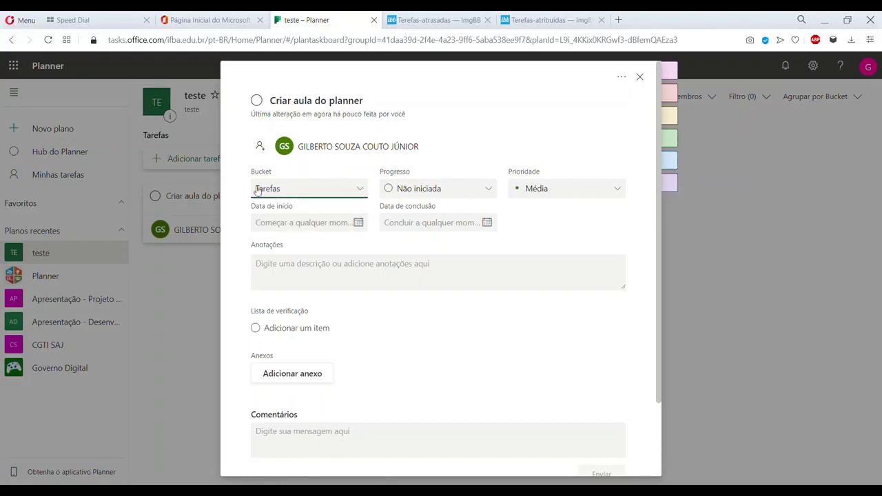
{"action": "left_click", "coordinate": [482, 193]}
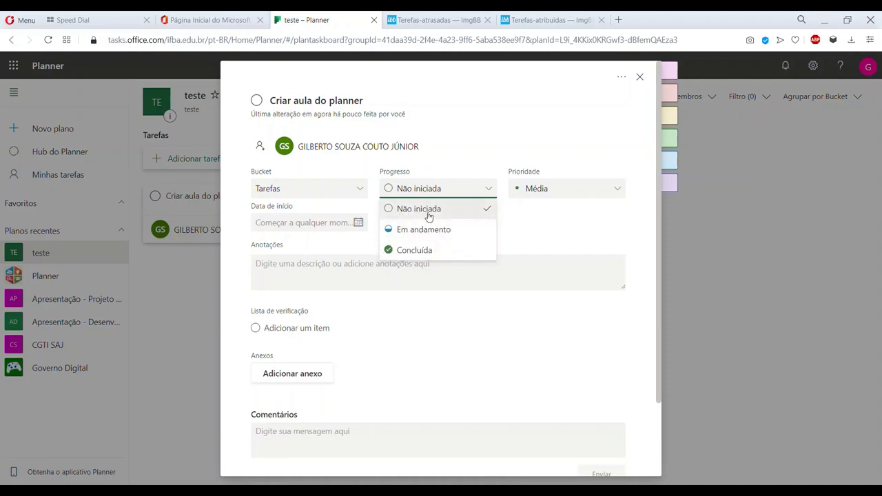
{"action": "left_click", "coordinate": [554, 217]}
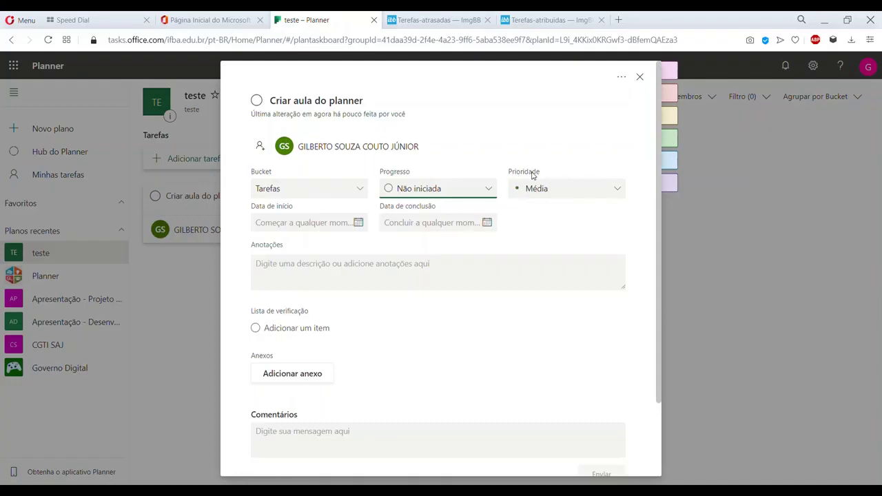
Step: Switch the task's priority through Urgente, Importante, Média and Baixa, finishing on Urgente
{"action": "left_click", "coordinate": [575, 193]}
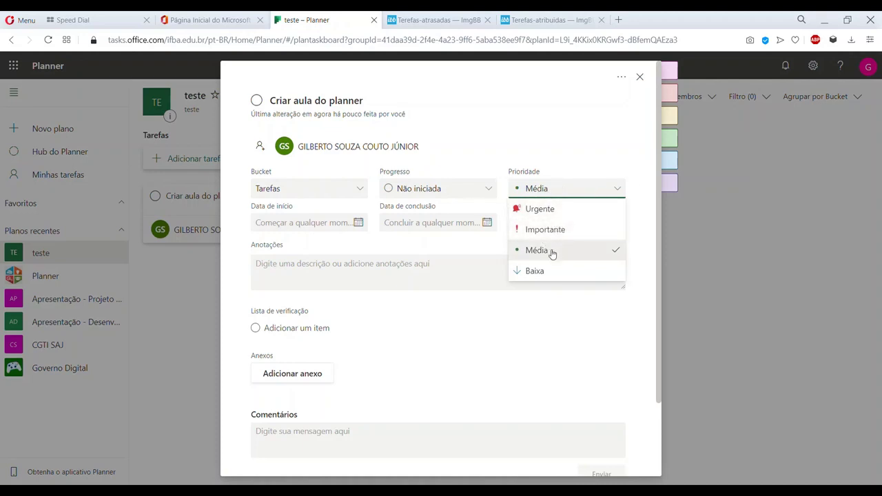
{"action": "left_click", "coordinate": [562, 214]}
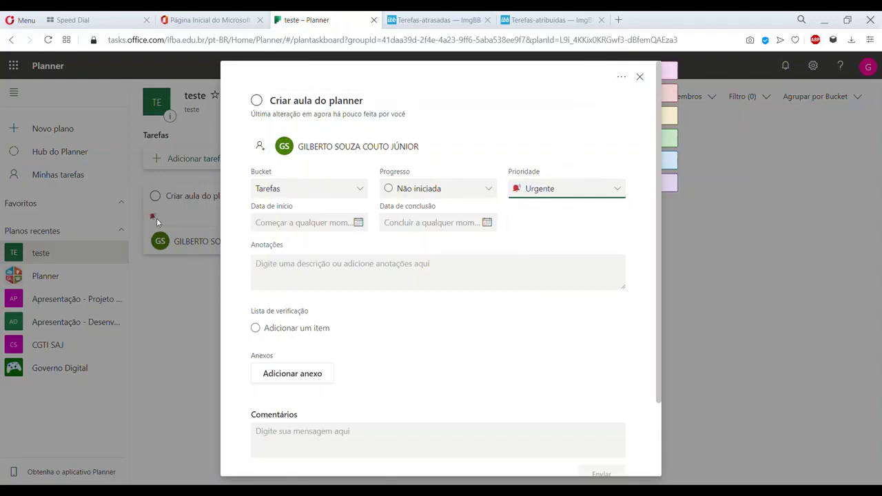
{"action": "left_click", "coordinate": [558, 194]}
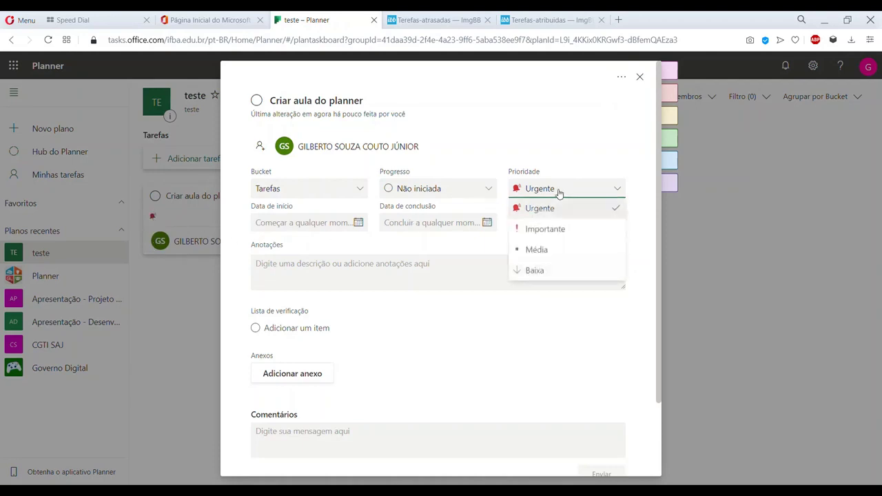
{"action": "left_click", "coordinate": [555, 230]}
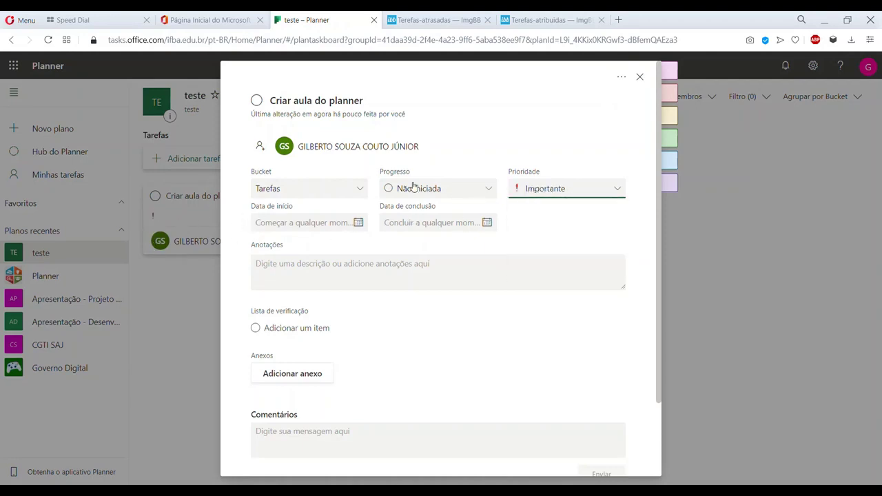
{"action": "left_click", "coordinate": [516, 191]}
{"action": "left_click", "coordinate": [531, 251]}
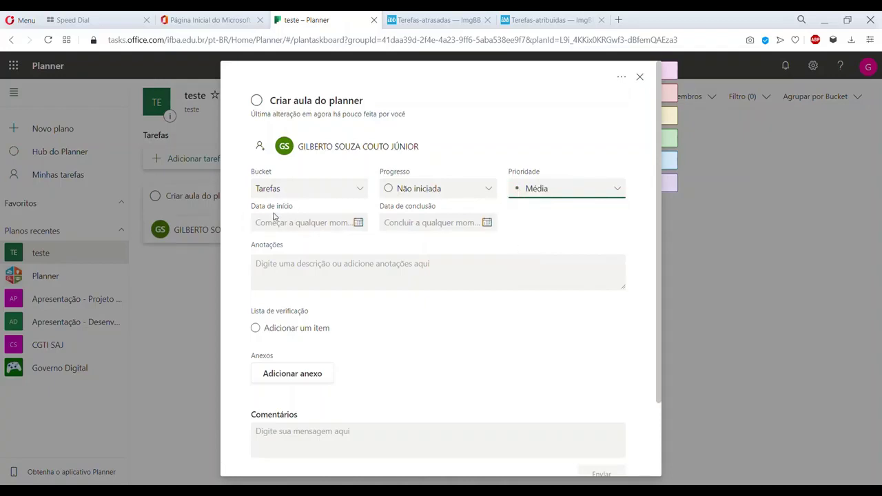
{"action": "left_click", "coordinate": [565, 190]}
{"action": "left_click", "coordinate": [537, 276]}
{"action": "left_click", "coordinate": [583, 189]}
{"action": "left_click", "coordinate": [563, 211]}
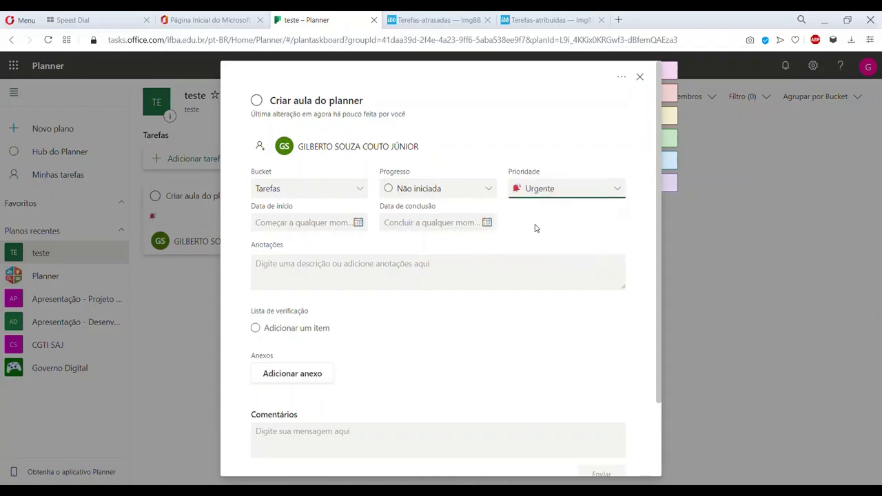
Step: Check the start date calendar without choosing a date, and set the task's completion date to 01/08/2020
{"action": "left_click", "coordinate": [359, 227]}
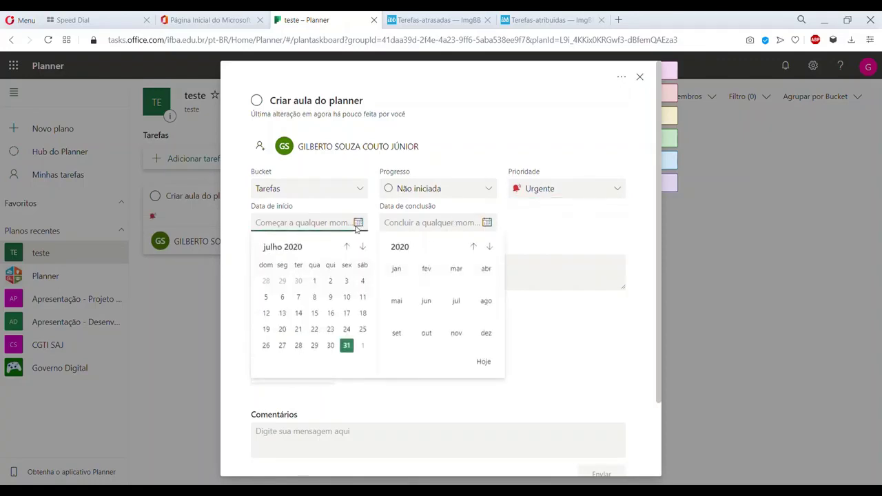
{"action": "left_click", "coordinate": [417, 222]}
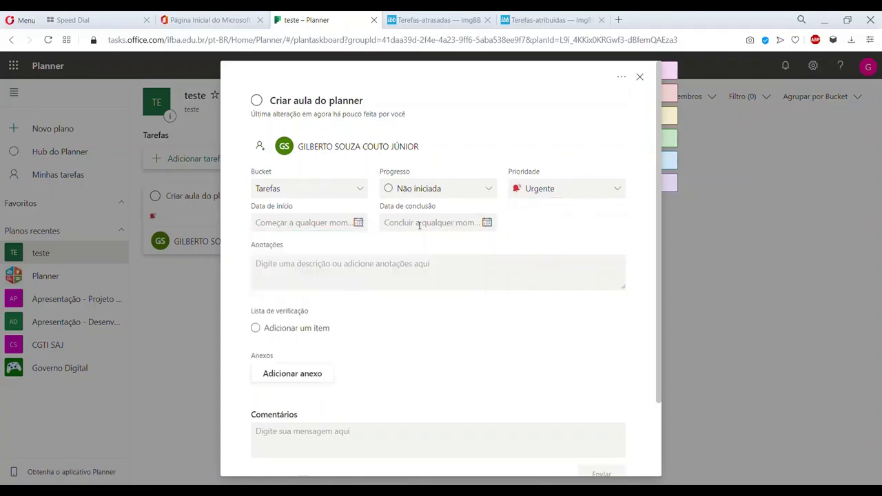
{"action": "left_click", "coordinate": [487, 222]}
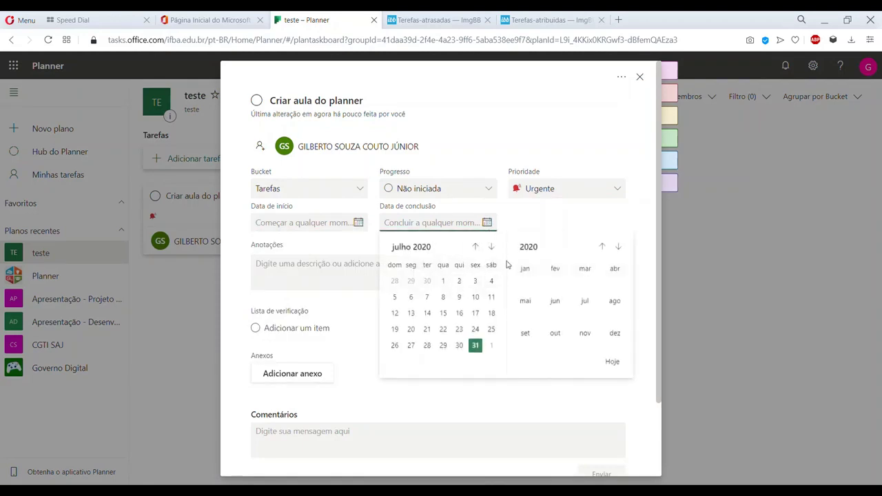
{"action": "left_click", "coordinate": [488, 239]}
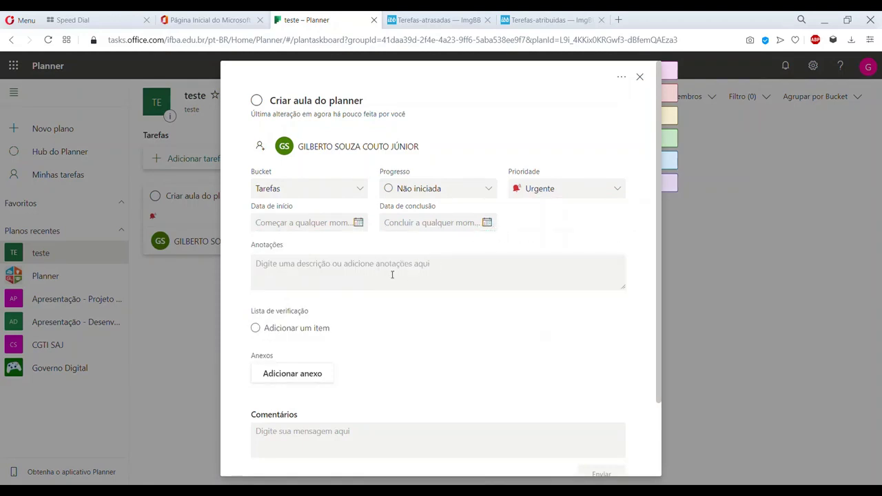
{"action": "left_click", "coordinate": [487, 223]}
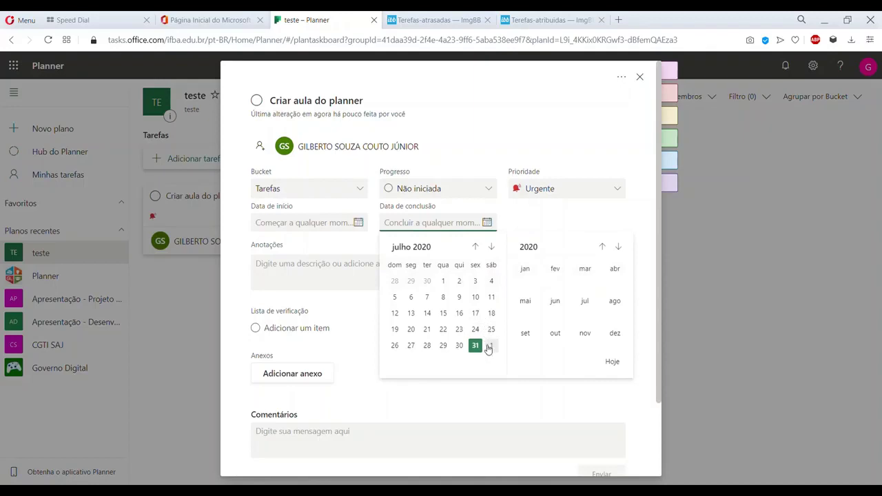
{"action": "left_click", "coordinate": [492, 347]}
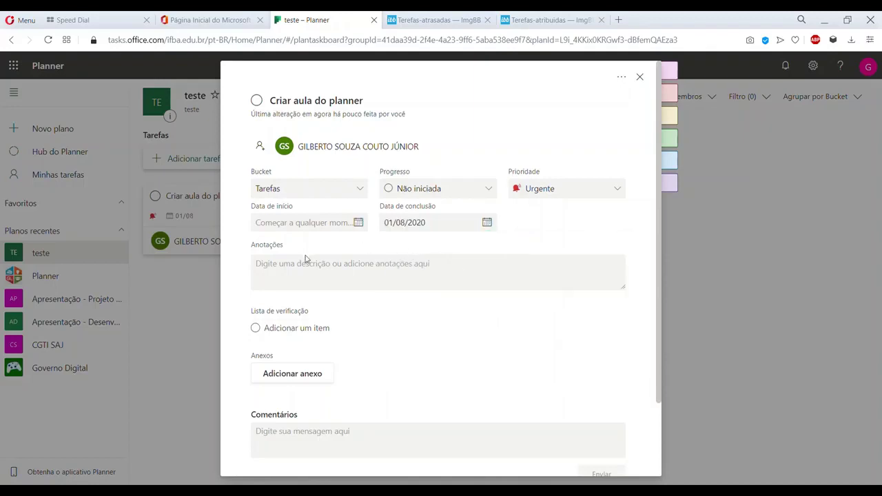
Step: Enter "duahd uahduas hduashduasd" as the task's notes
{"action": "left_click", "coordinate": [338, 268]}
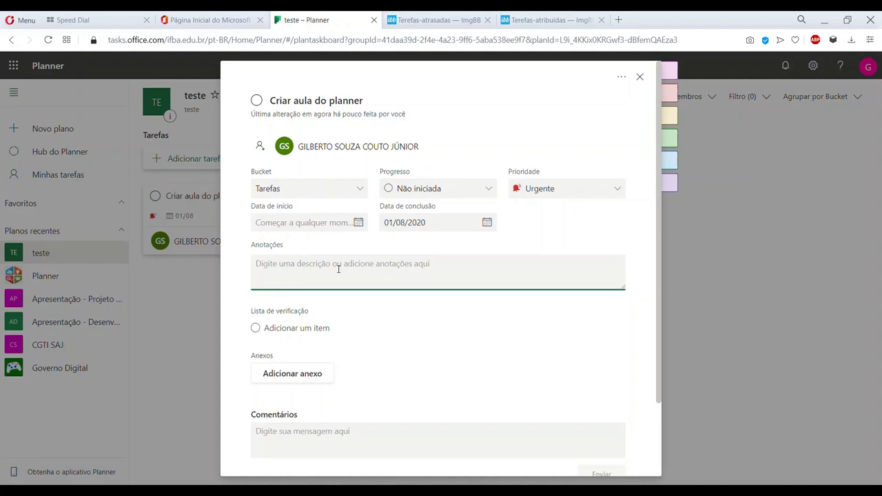
{"action": "type", "text": "duahd uahduas hduashduasd"}
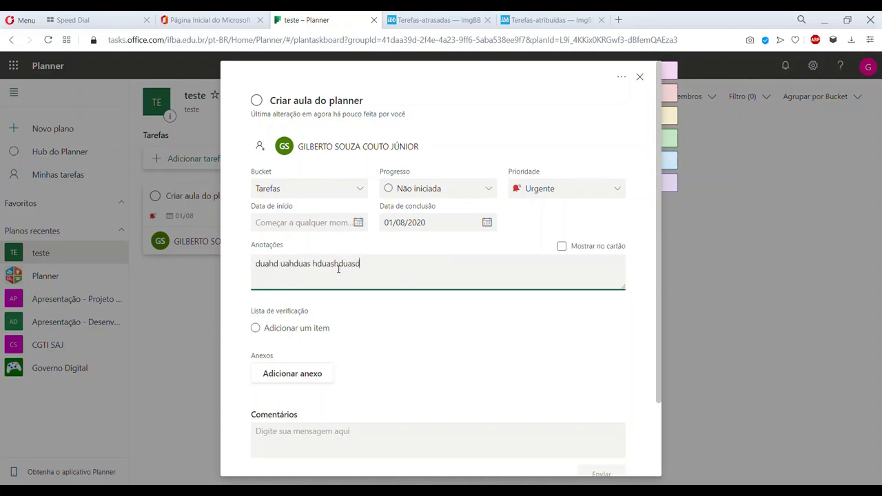
Step: Try adding several extra lines of filler text below the first line of the notes, and delete them
{"action": "key", "text": "Return"}
{"action": "key", "text": "Return"}
{"action": "key", "text": "Return"}
{"action": "type", "text": "dasdasd"}
{"action": "key", "text": "Return"}
{"action": "type", "text": "asd"}
{"action": "key", "text": "Return"}
{"action": "type", "text": "a"}
{"action": "key", "text": "Return"}
{"action": "type", "text": "d as d"}
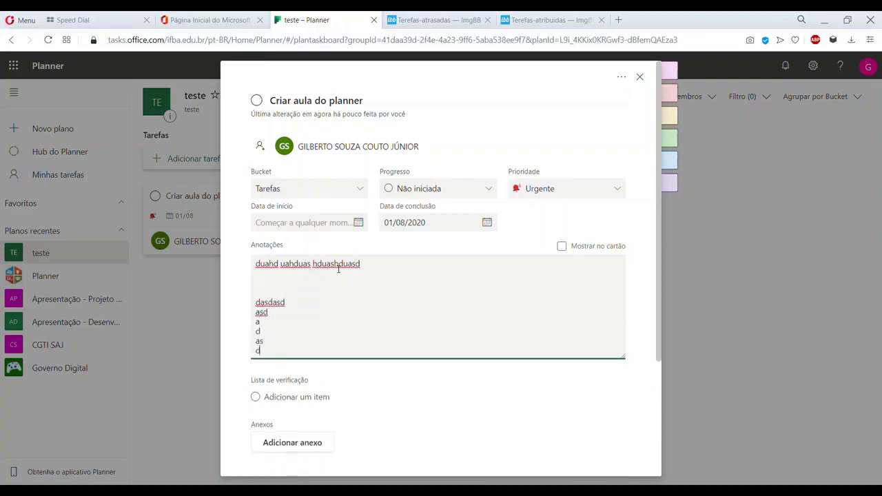
{"action": "key", "text": "BackSpace"}
{"action": "key", "text": "BackSpace"}
{"action": "key", "text": "BackSpace"}
{"action": "key", "text": "BackSpace"}
{"action": "key", "text": "BackSpace"}
{"action": "key", "text": "BackSpace"}
{"action": "key", "text": "BackSpace"}
{"action": "key", "text": "BackSpace"}
{"action": "key", "text": "BackSpace"}
{"action": "key", "text": "BackSpace"}
{"action": "key", "text": "BackSpace"}
{"action": "key", "text": "BackSpace"}
{"action": "key", "text": "BackSpace"}
{"action": "key", "text": "BackSpace"}
{"action": "key", "text": "BackSpace"}
{"action": "key", "text": "BackSpace"}
{"action": "key", "text": "BackSpace"}
{"action": "key", "text": "BackSpace"}
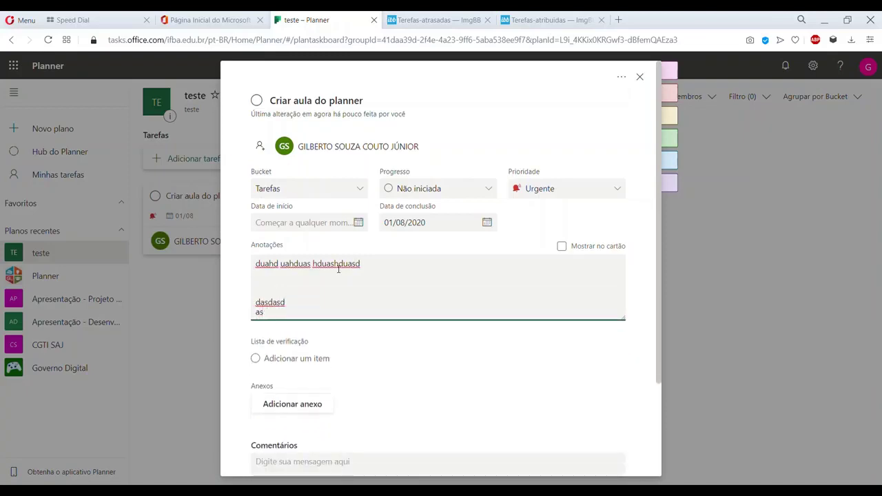
{"action": "key", "text": "BackSpace"}
{"action": "key", "text": "BackSpace"}
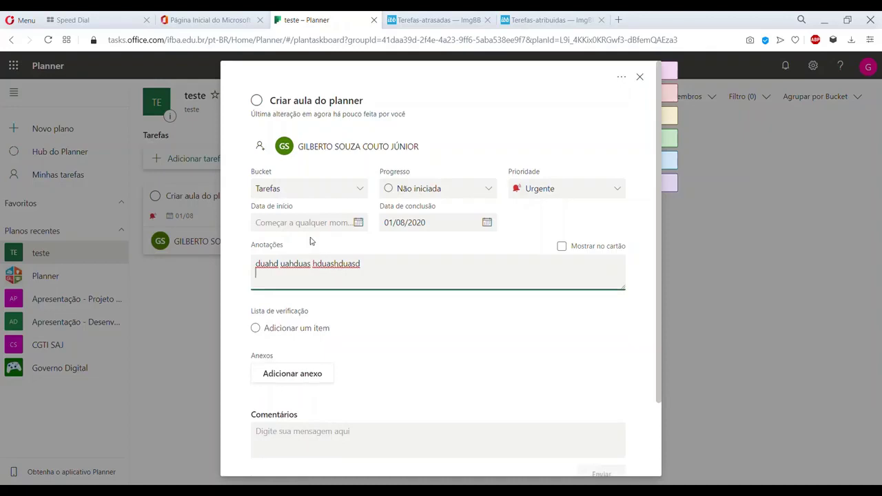
Step: Show the notes on the task's card, and turn that display off again
{"action": "left_click", "coordinate": [563, 248]}
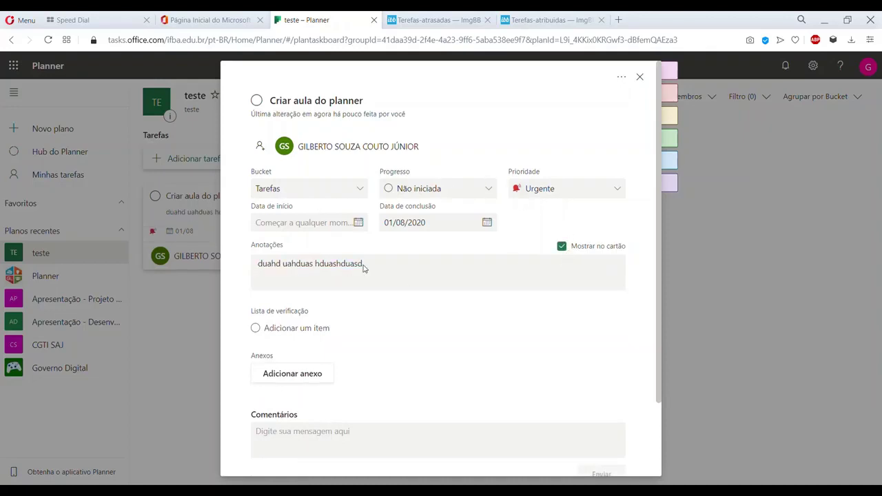
{"action": "left_click", "coordinate": [413, 266]}
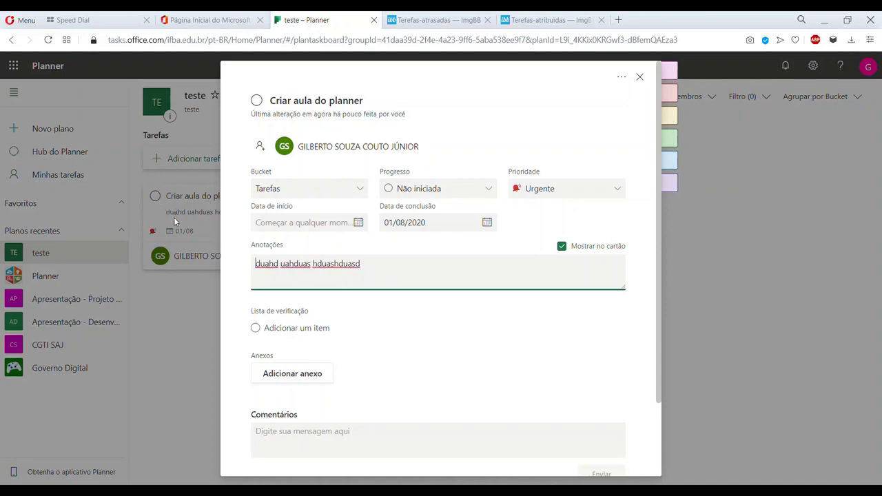
{"action": "left_click", "coordinate": [563, 248]}
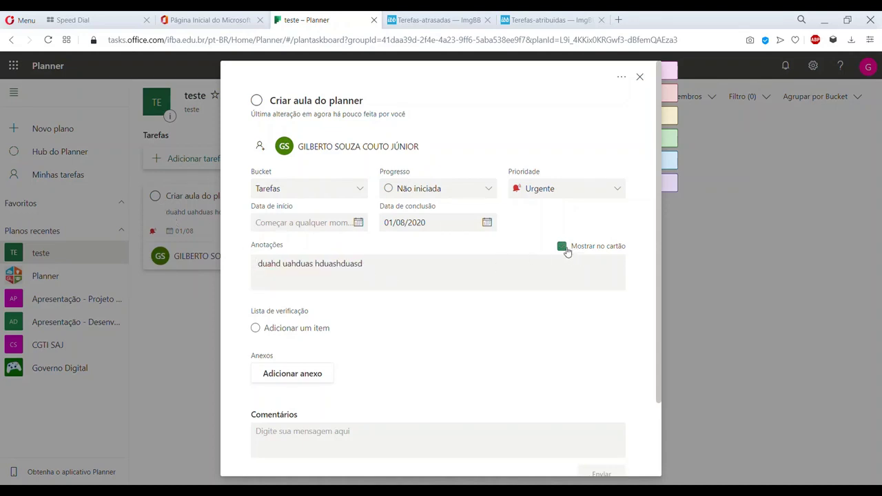
{"action": "left_click", "coordinate": [564, 248]}
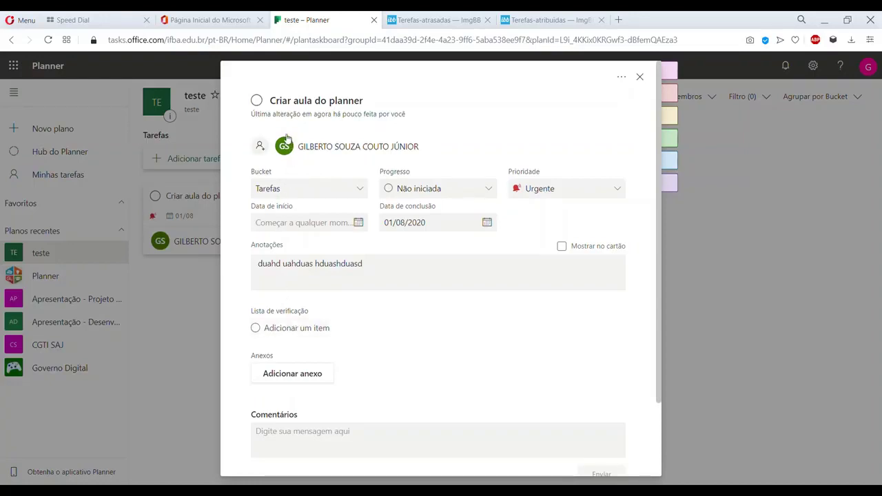
Step: Add the checklist items "Planejamento" and "Escolha da ferramenta para gravação" to the task
{"action": "left_click", "coordinate": [304, 329]}
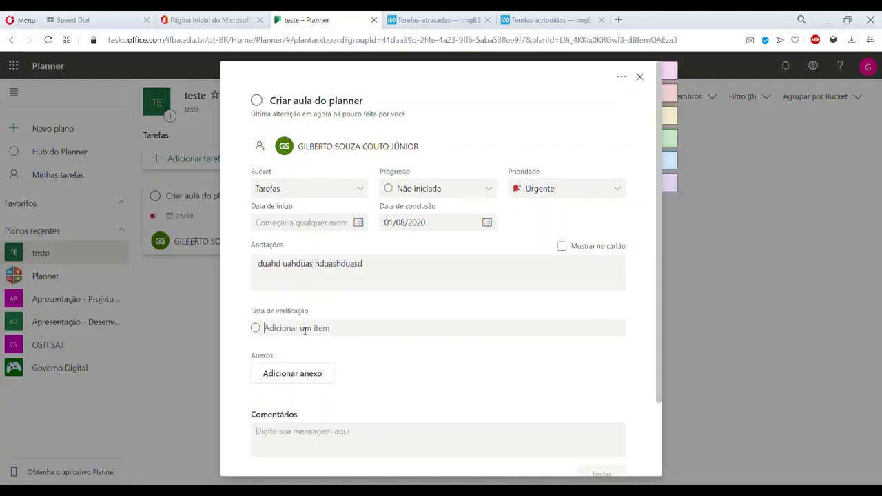
{"action": "type", "text": "Planjem"}
{"action": "type", "text": "jamento"}
{"action": "key", "text": "Return"}
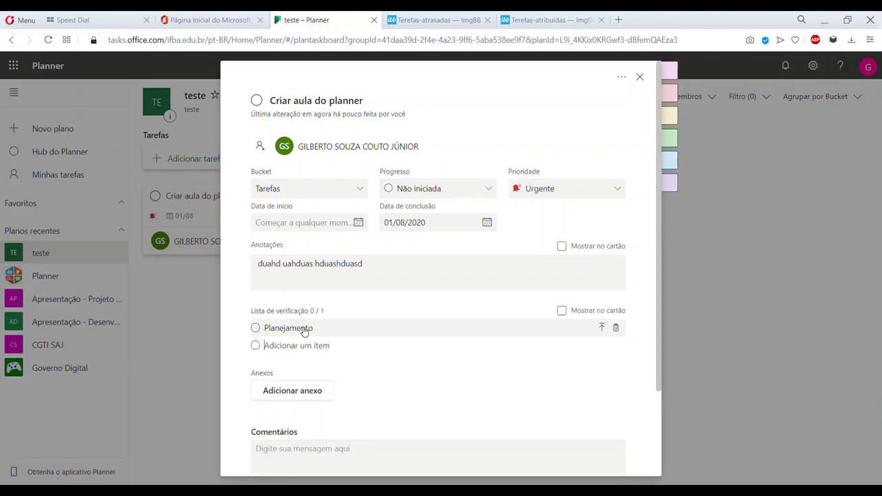
{"action": "type", "text": "Escolha da ferramenta para gravação"}
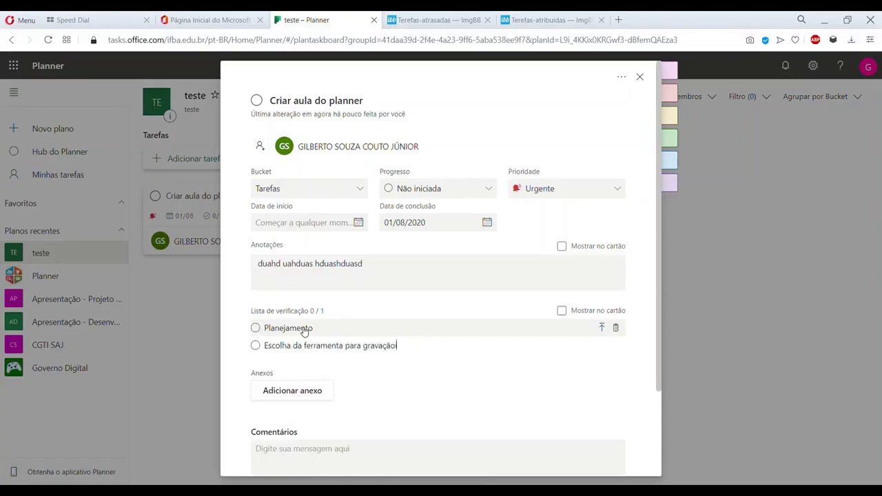
{"action": "key", "text": "Return"}
Step: Add a third checklist item reading "Fazer a gravação", correcting its spelling
{"action": "type", "text": "Fa"}
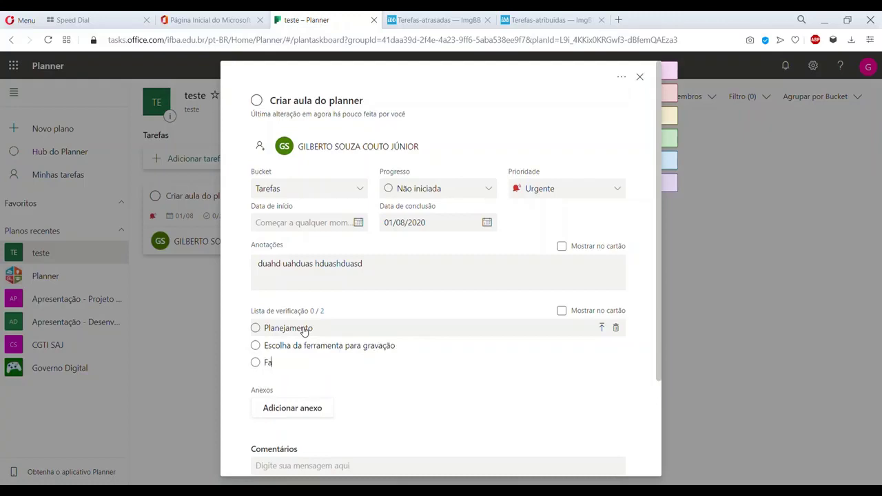
{"action": "type", "text": "zer a gravação"}
{"action": "key", "text": "Return"}
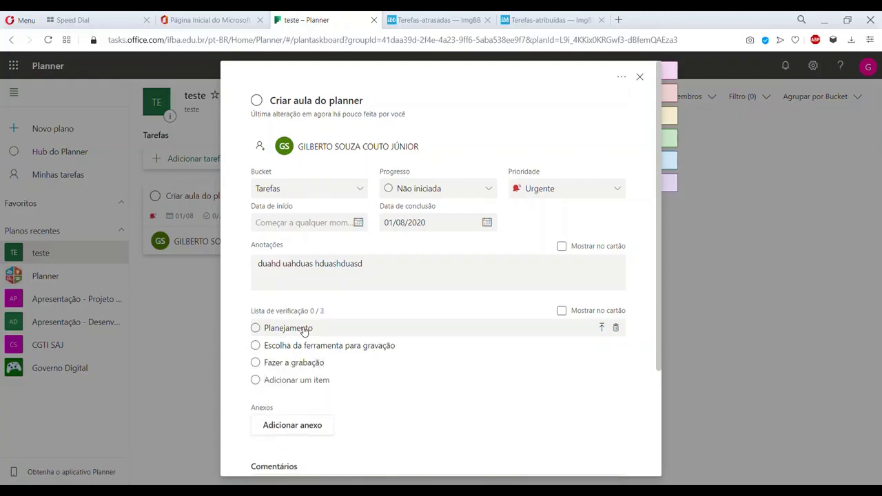
{"action": "left_click", "coordinate": [315, 365]}
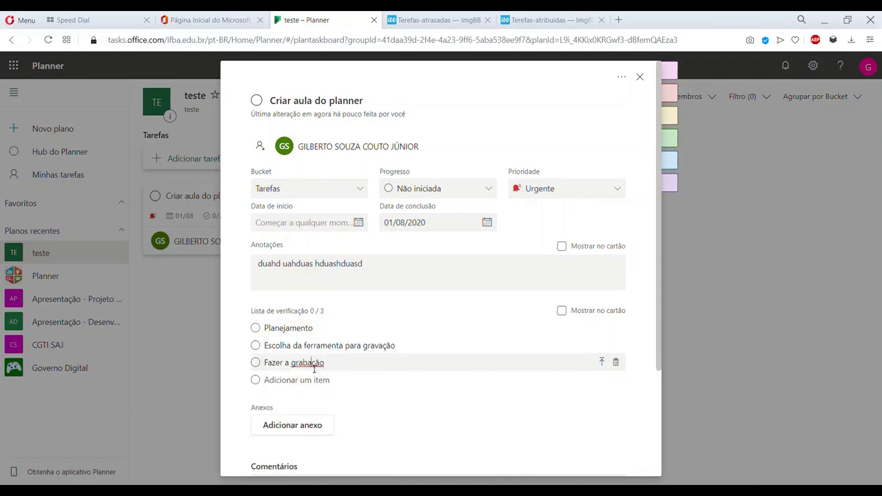
{"action": "key", "text": "BackSpace"}
{"action": "type", "text": "v"}
Step: Add "Revisão" as the fourth checklist item
{"action": "left_click", "coordinate": [315, 380]}
{"action": "type", "text": "Revisão"}
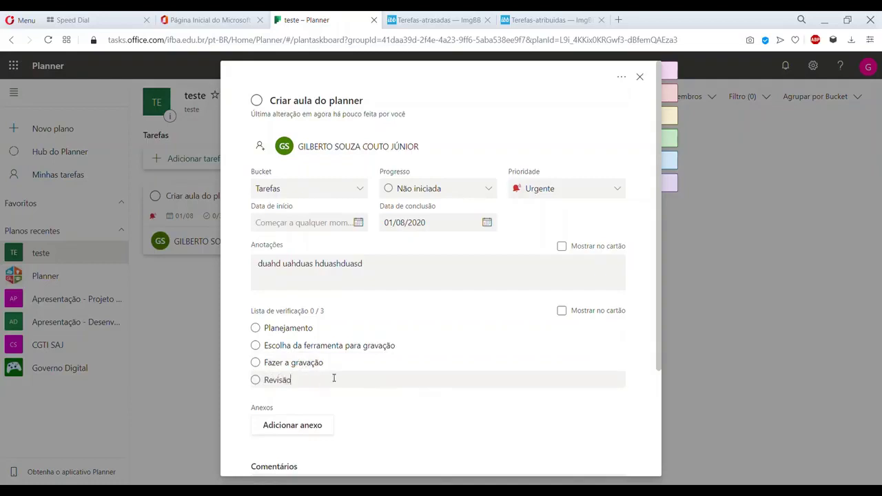
{"action": "left_click", "coordinate": [366, 362]}
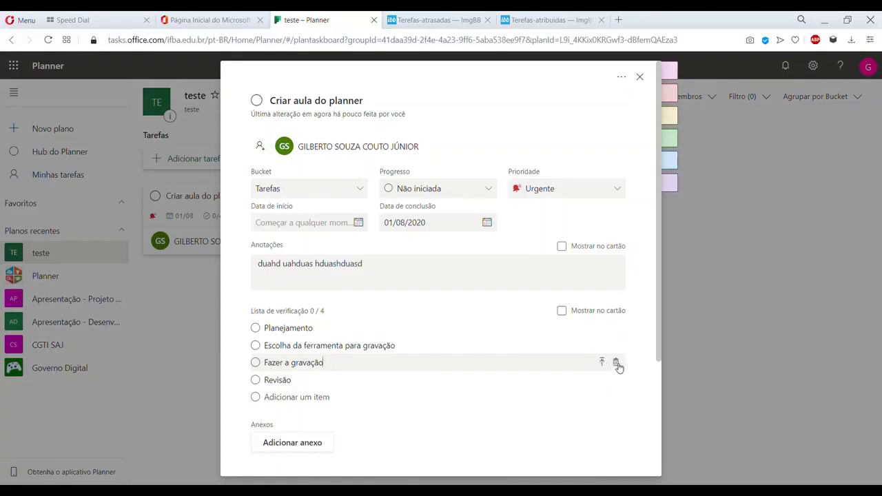
Step: Move the "Escolha da ferramenta para gravação" checklist item below "Fazer a gravação" and promote it to a separate task
{"action": "left_click_drag", "start_coordinate": [374, 345], "coordinate": [390, 379]}
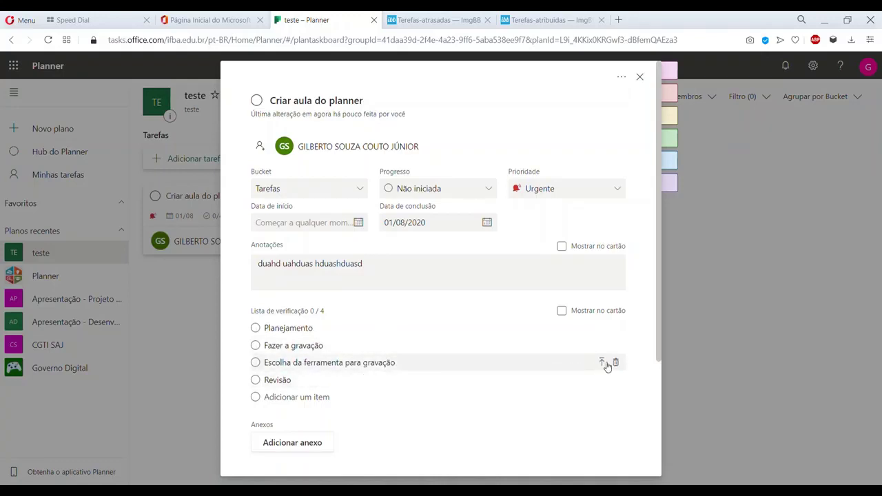
{"action": "left_click", "coordinate": [602, 363]}
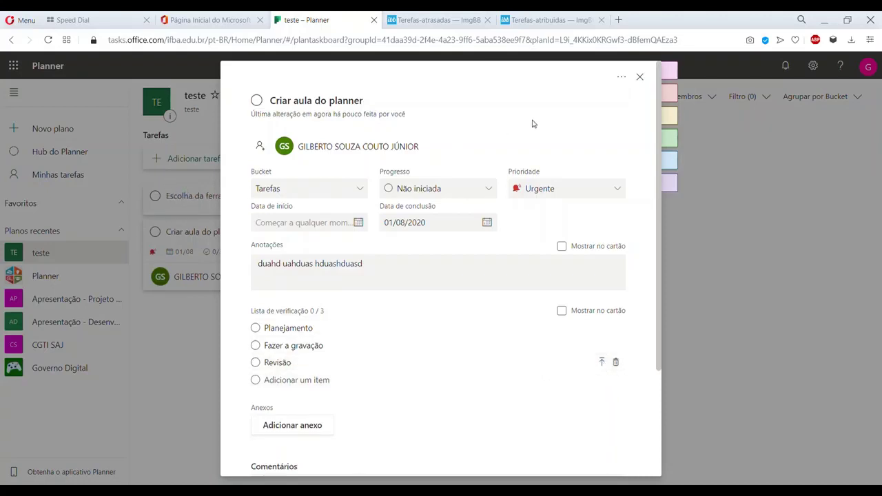
Step: Close the task details and delete the separate "Escolha da ferramenta para gravação" task from the board
{"action": "left_click", "coordinate": [640, 78]}
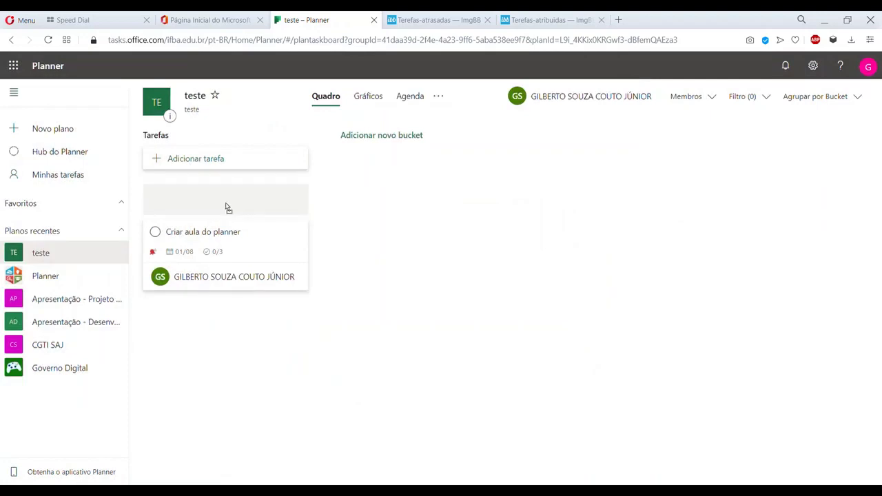
{"action": "left_click", "coordinate": [296, 197]}
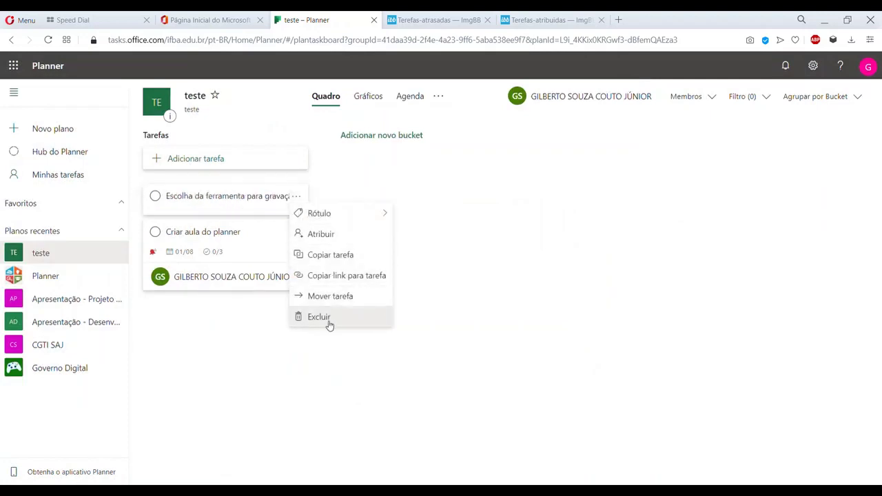
{"action": "left_click", "coordinate": [327, 319]}
Step: Open the "Criar aula do planner" task and mark the checklist items "Planejamento" and "Fazer a gravação" as completed
{"action": "left_click", "coordinate": [256, 211]}
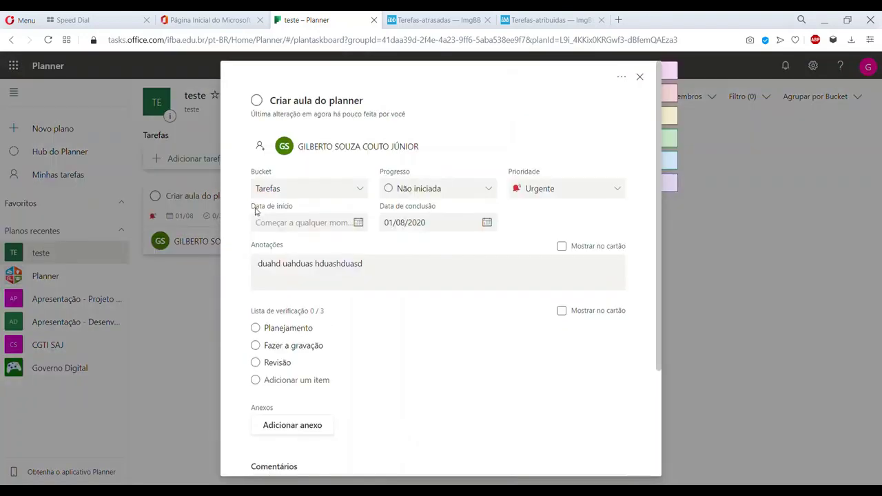
{"action": "scroll", "coordinate": [409, 354], "scroll_direction": "down", "scroll_amount": 3}
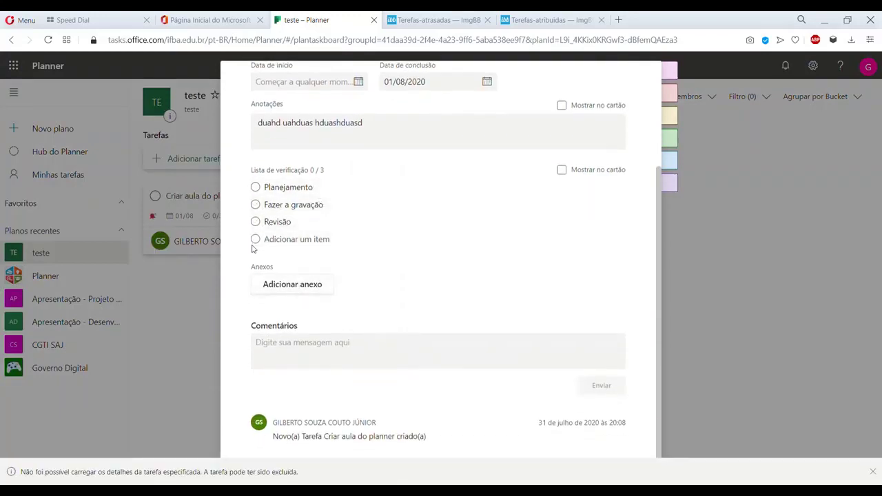
{"action": "left_click", "coordinate": [255, 186]}
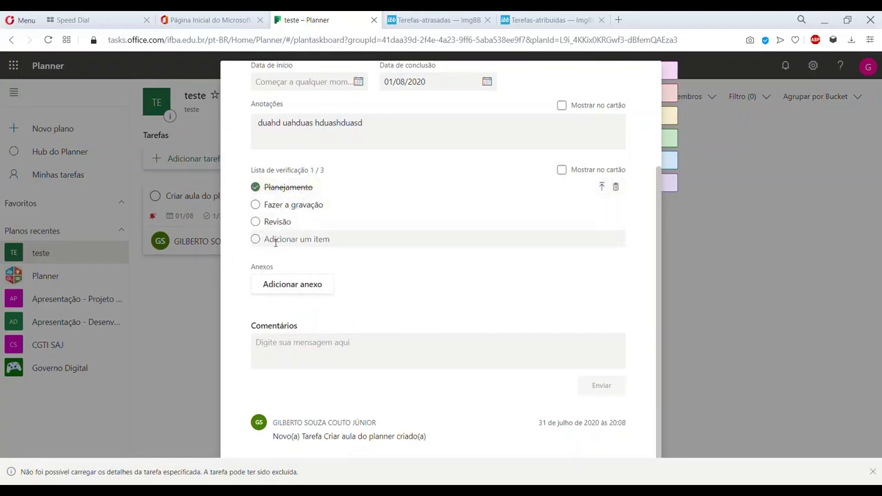
{"action": "left_click", "coordinate": [255, 205]}
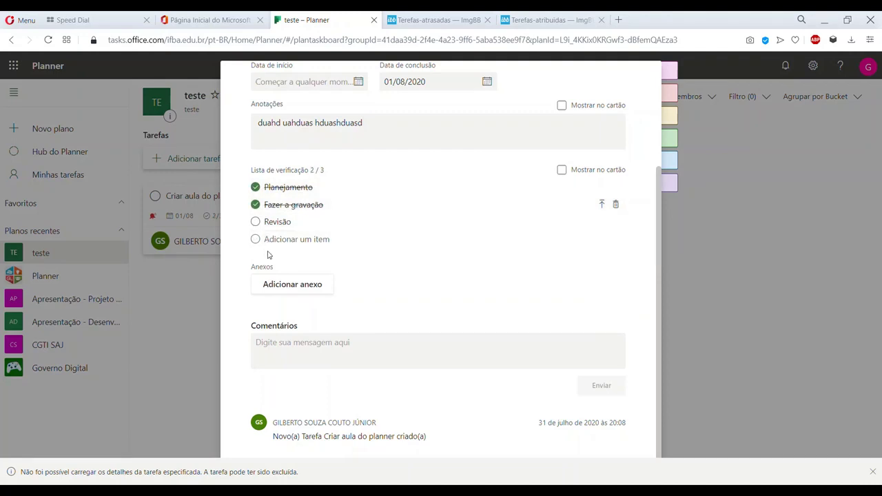
Step: Show the checklist on the task card, mark "Fazer a gravação" as not completed, and return to the board
{"action": "scroll", "coordinate": [548, 203], "scroll_direction": "up", "scroll_amount": 1}
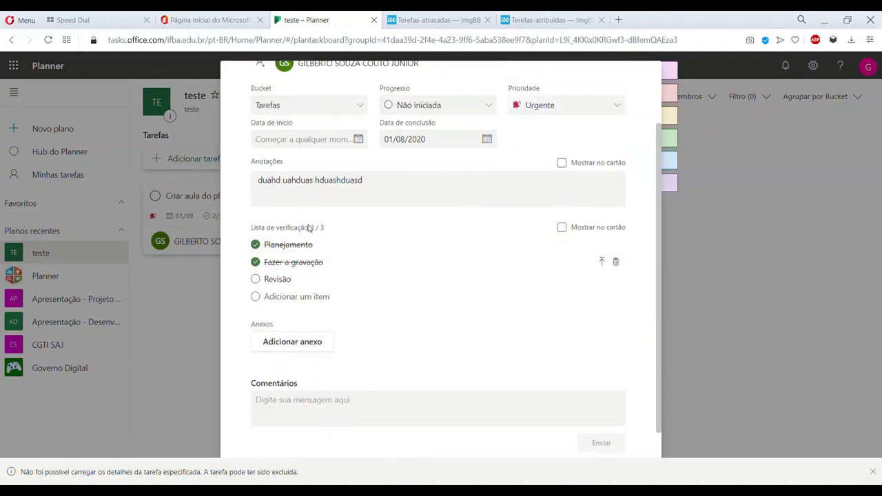
{"action": "left_click", "coordinate": [572, 228]}
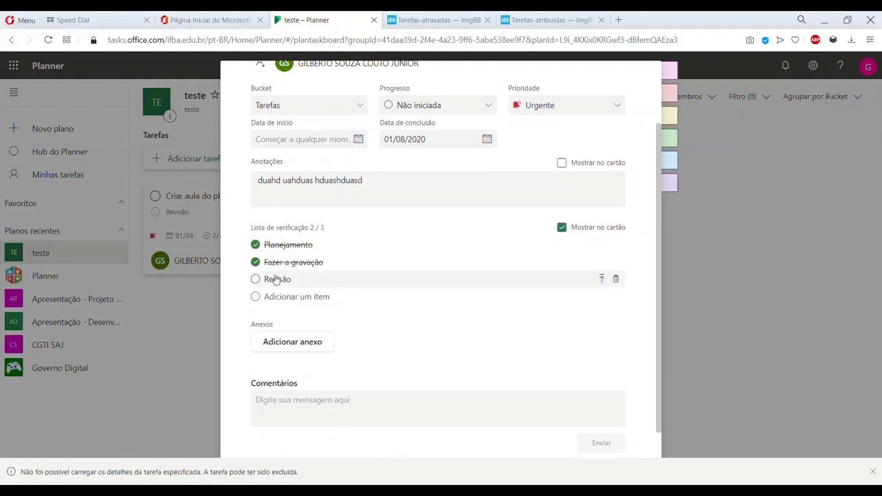
{"action": "left_click", "coordinate": [256, 262]}
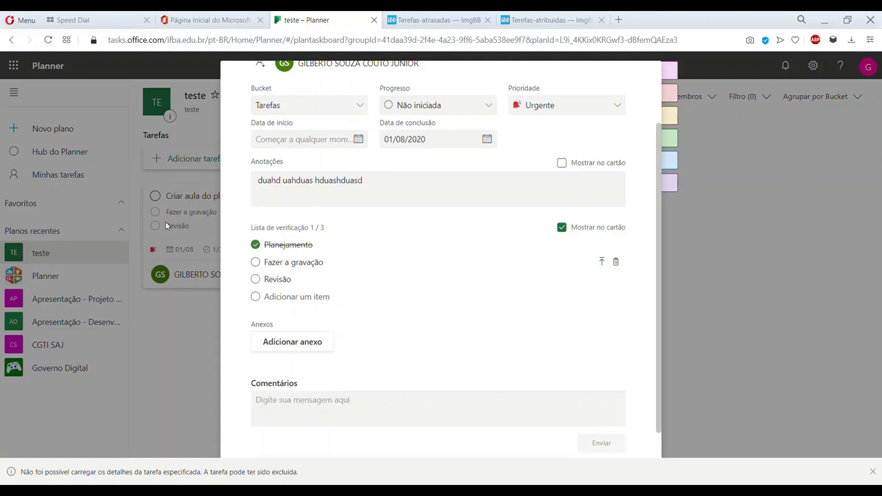
{"action": "left_click", "coordinate": [255, 245]}
{"action": "left_click", "coordinate": [716, 271]}
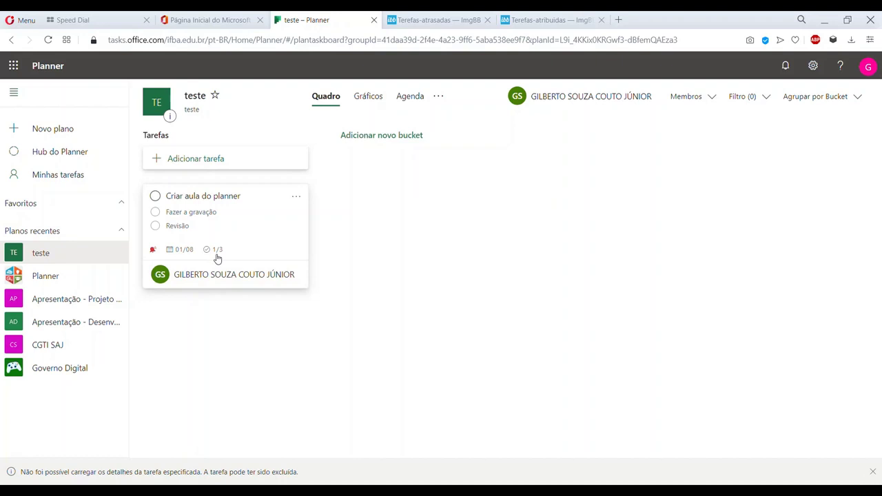
Step: Reopen the "Criar aula do planner" task and examine the source options for adding an attachment
{"action": "left_click", "coordinate": [250, 234]}
{"action": "scroll", "coordinate": [397, 287], "scroll_direction": "down", "scroll_amount": 4}
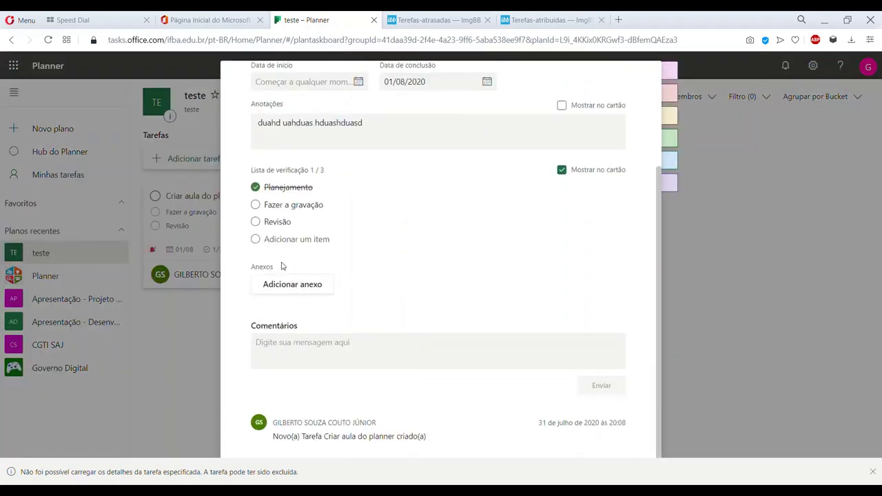
{"action": "left_click", "coordinate": [282, 288]}
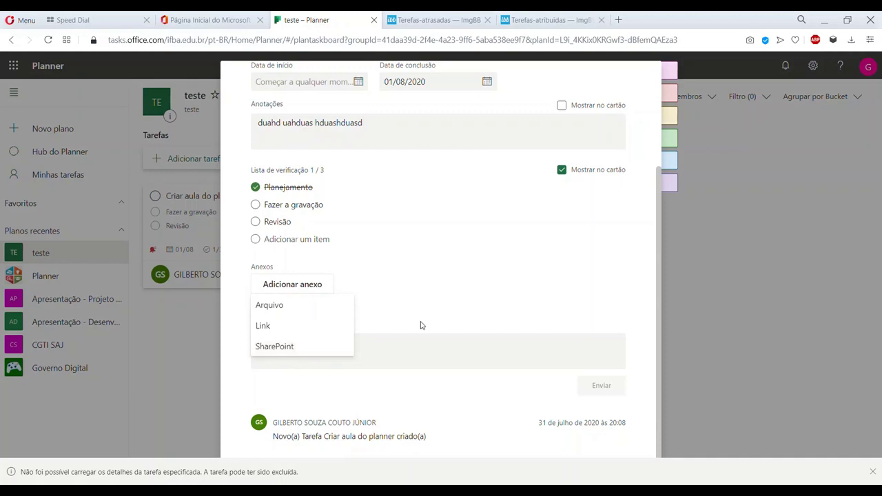
Step: Post the comment "A ferramenta escolhida foi a OBS Studio" on the task and dismiss the notification about unavailable task details
{"action": "left_click", "coordinate": [436, 365]}
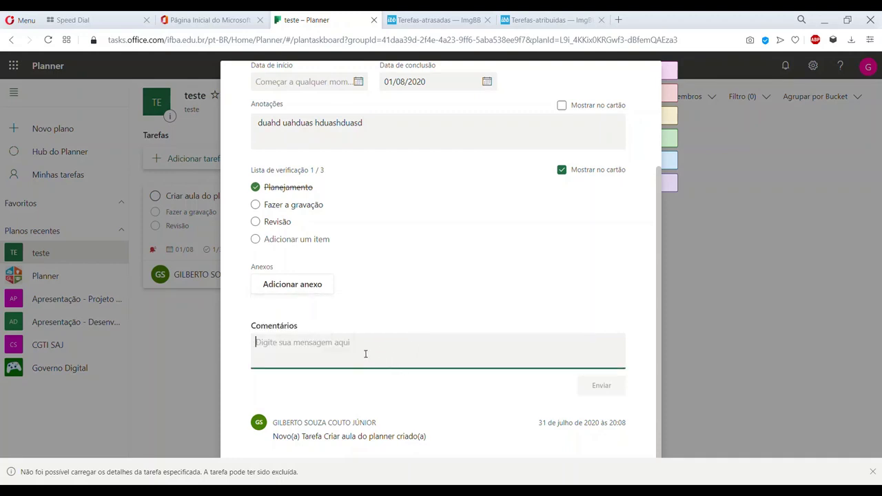
{"action": "type", "text": "A feraam"}
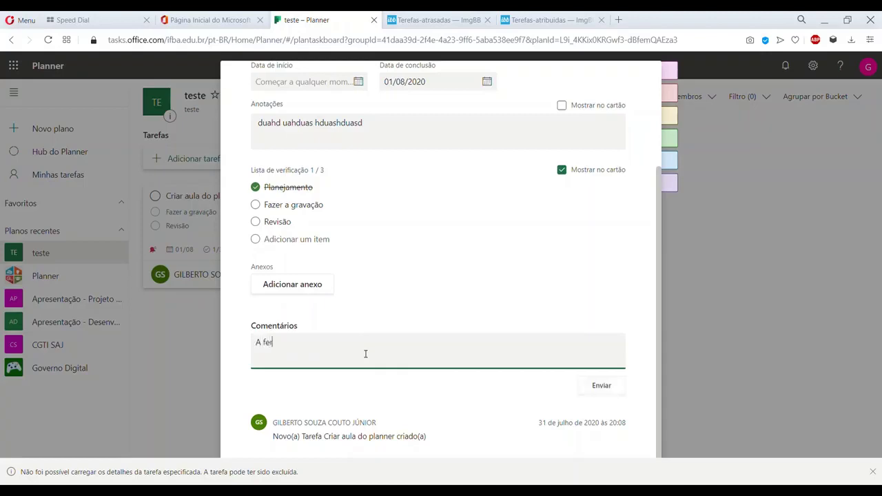
{"action": "key", "text": "BackSpace"}
{"action": "key", "text": "BackSpace"}
{"action": "key", "text": "BackSpace"}
{"action": "key", "text": "BackSpace"}
{"action": "type", "text": "rramenta escolhida foi"}
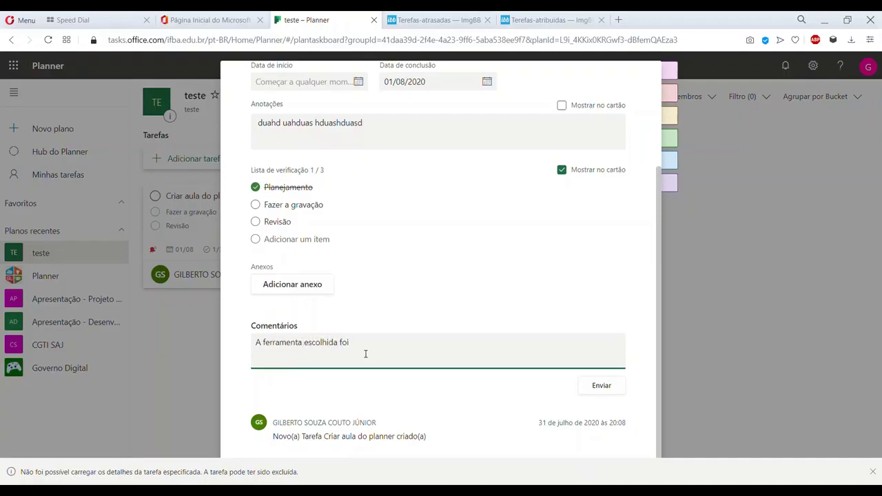
{"action": "type", "text": "a OBS Studio"}
{"action": "left_click", "coordinate": [588, 385]}
{"action": "scroll", "coordinate": [500, 308], "scroll_direction": "down", "scroll_amount": 1}
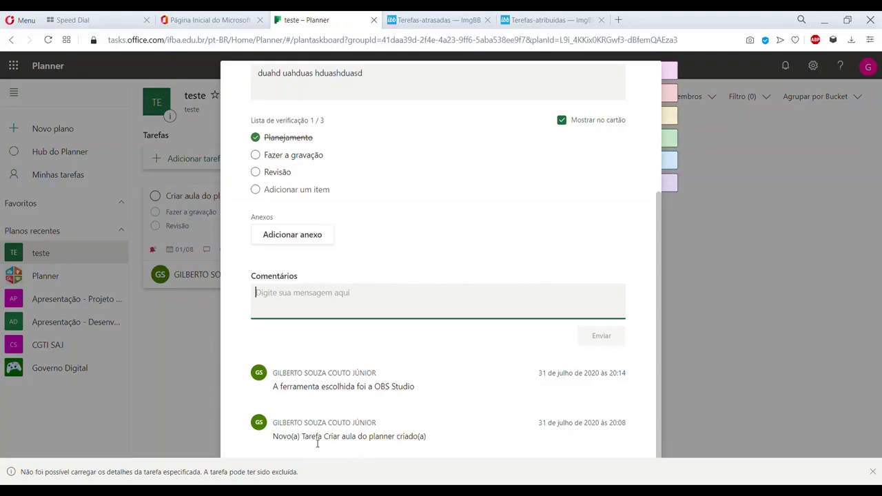
{"action": "left_click", "coordinate": [871, 472]}
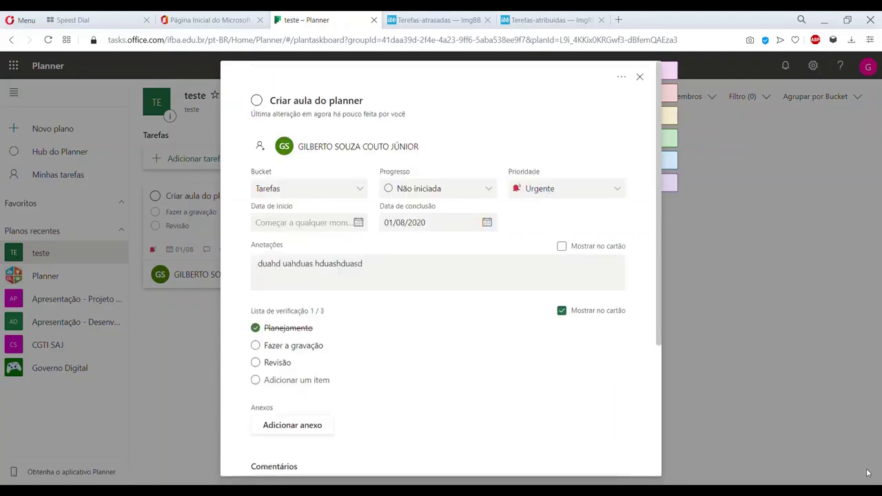
Step: Draft a second task comment reading "fulano lembra de fazer marca d'agua para o video"
{"action": "scroll", "coordinate": [412, 384], "scroll_direction": "down", "scroll_amount": 3}
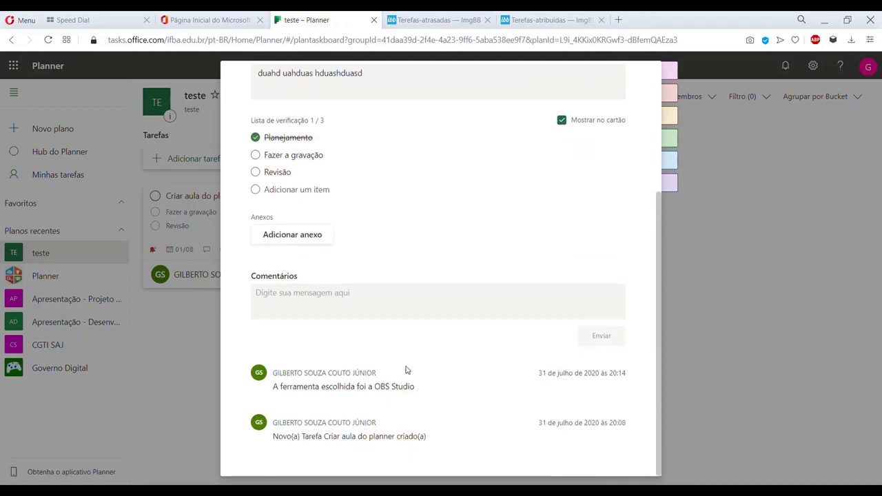
{"action": "left_click", "coordinate": [316, 311]}
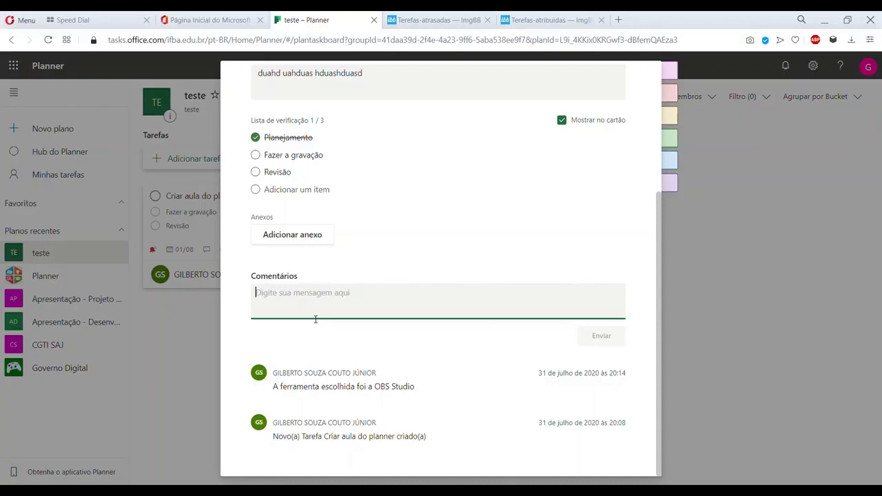
{"action": "type", "text": "fu"}
{"action": "key", "text": "BackSpace"}
{"action": "key", "text": "BackSpace"}
{"action": "type", "text": "f"}
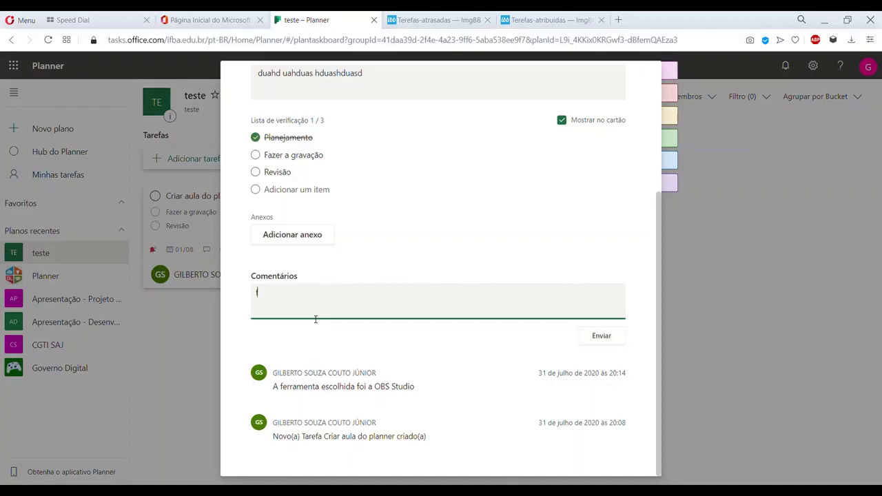
{"action": "type", "text": "ulane"}
{"action": "type", "text": "o lembra d"}
{"action": "type", "text": "e "}
{"action": "type", "text": "fazer"}
{"action": "type", "text": " marca"}
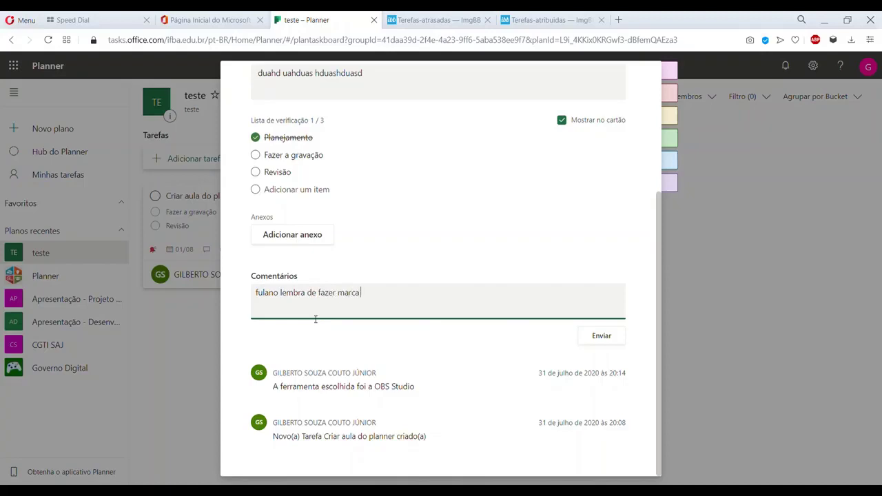
{"action": "type", "text": " d'agua para o video"}
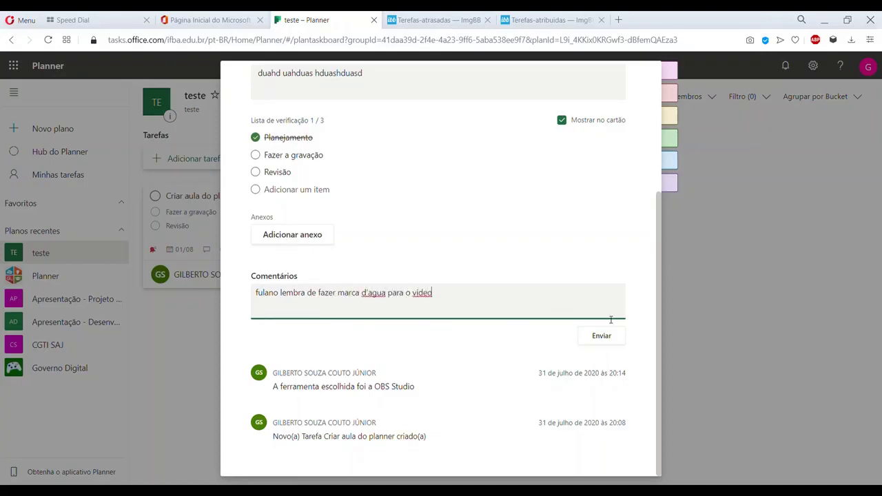
Step: Insert an @ before "fulano" at the start of the draft comment and send it
{"action": "left_click", "coordinate": [261, 297]}
{"action": "type", "text": "@"}
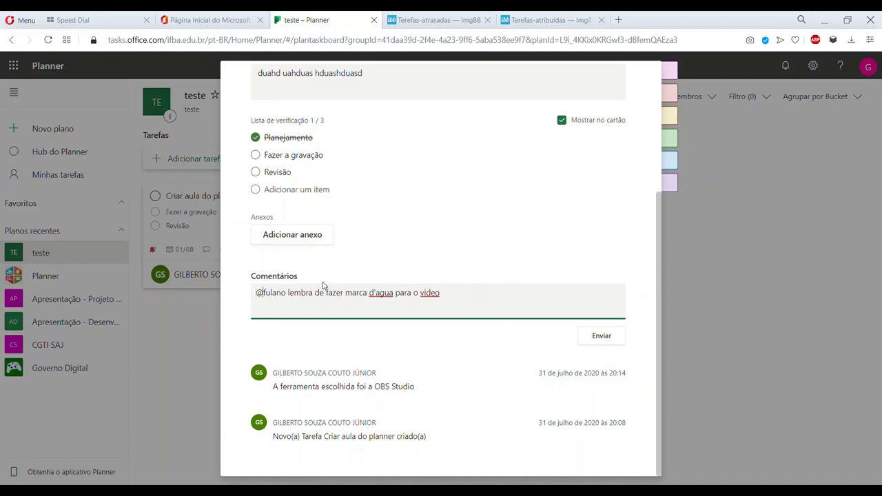
{"action": "key", "text": "shift+Left"}
{"action": "key", "text": "shift+Right"}
{"action": "key", "text": "shift+Right"}
{"action": "key", "text": "shift+Right"}
{"action": "key", "text": "shift+Right"}
{"action": "key", "text": "shift+Right"}
{"action": "key", "text": "shift+Right"}
{"action": "key", "text": "shift+Left"}
{"action": "key", "text": "shift+Left"}
{"action": "key", "text": "shift+Left"}
{"action": "key", "text": "shift+Left"}
{"action": "key", "text": "shift+Left"}
{"action": "key", "text": "shift+Left"}
{"action": "key", "text": "shift+Left"}
{"action": "left_click", "coordinate": [602, 337]}
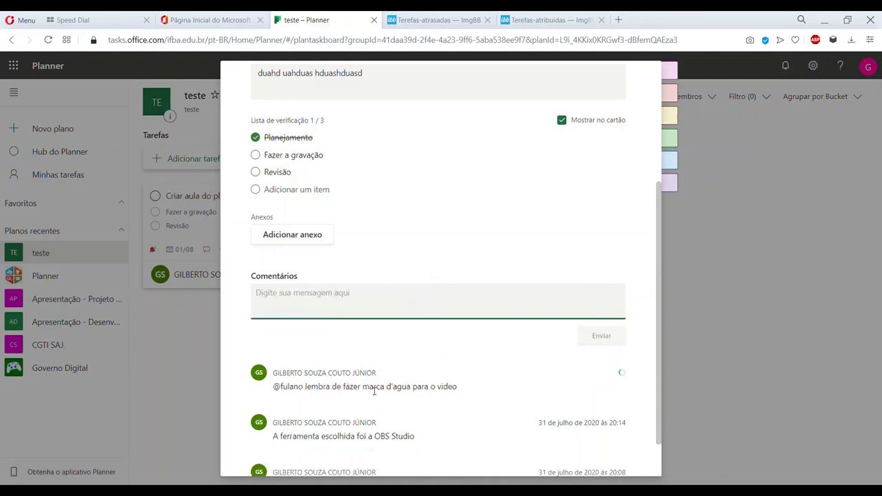
Step: Examine the date and time recorded beside the newest comment
{"action": "scroll", "coordinate": [466, 379], "scroll_direction": "down", "scroll_amount": 1}
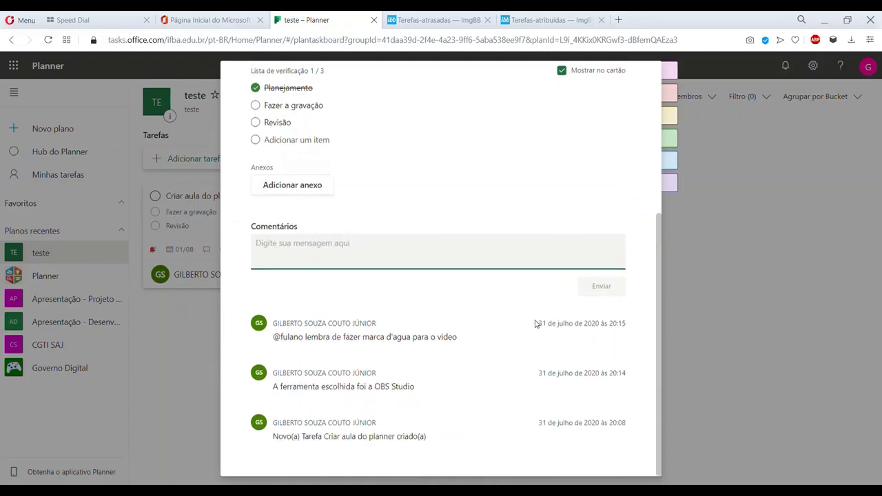
{"action": "left_click_drag", "start_coordinate": [537, 323], "coordinate": [627, 329]}
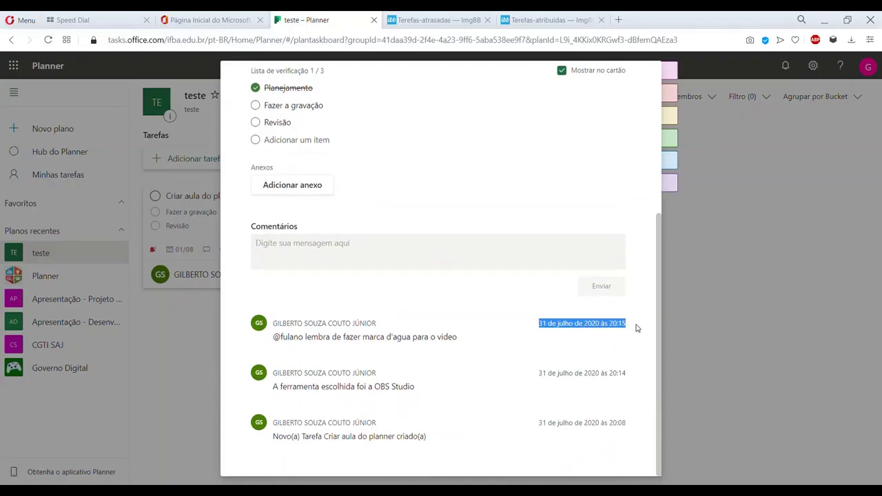
{"action": "scroll", "coordinate": [348, 358], "scroll_direction": "up", "scroll_amount": 2}
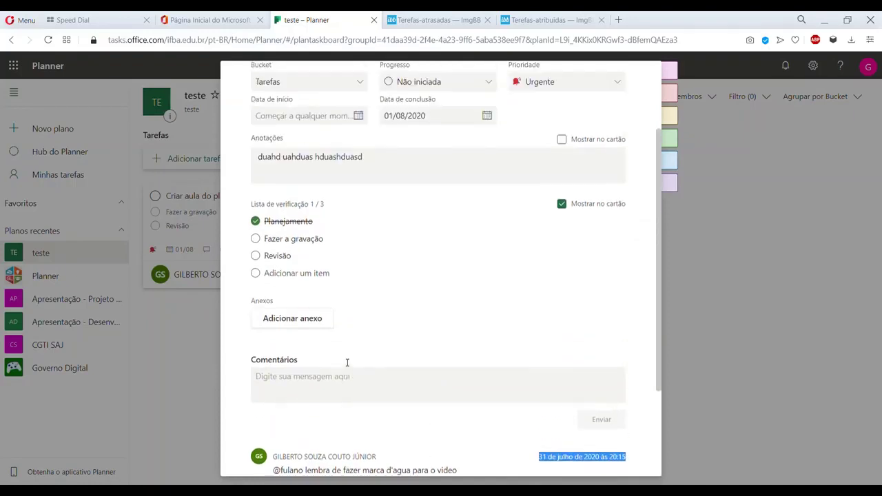
Step: Review the progress options available for the task without changing the current one
{"action": "scroll", "coordinate": [348, 362], "scroll_direction": "up", "scroll_amount": 2}
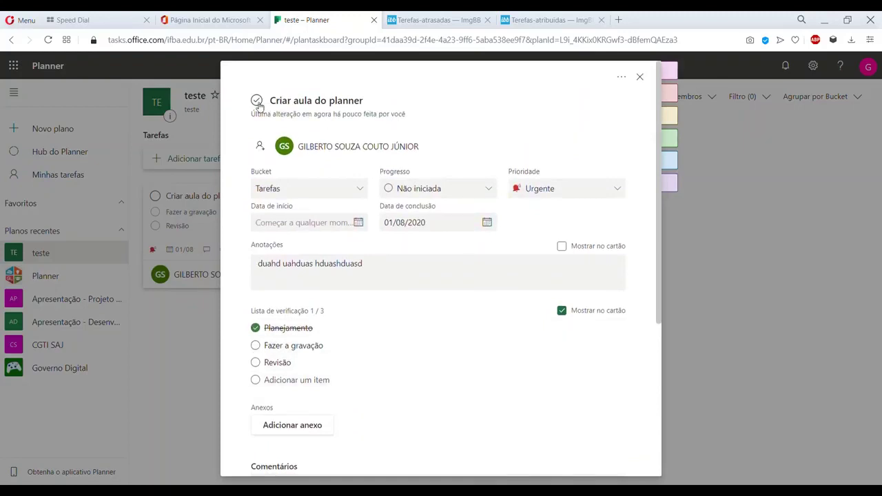
{"action": "left_click", "coordinate": [474, 189]}
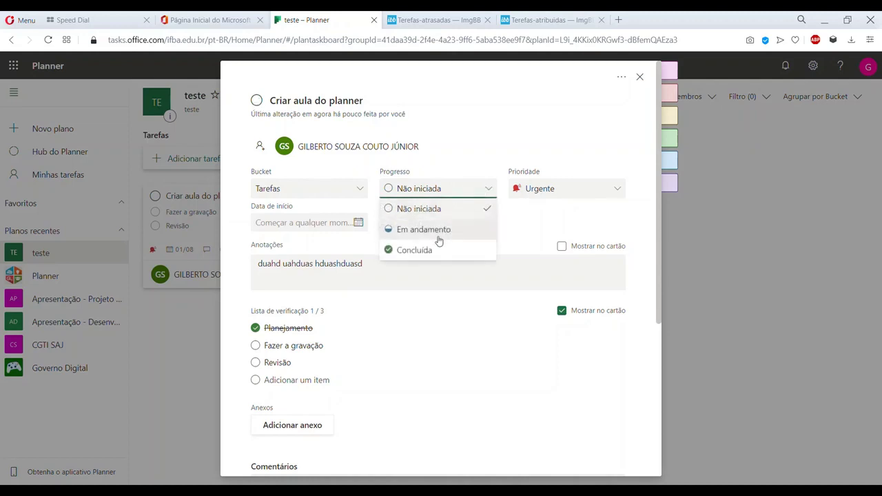
{"action": "left_click", "coordinate": [486, 190]}
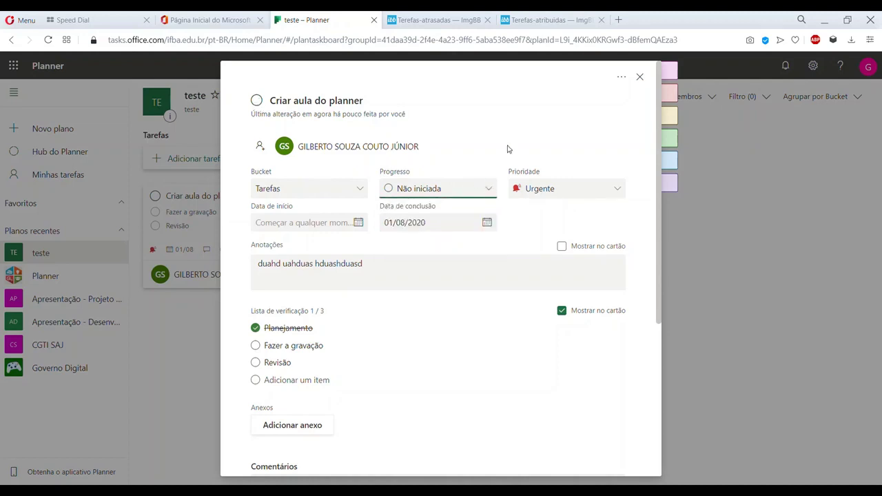
Step: Inspect the destination plan and bucket choices for moving the "Criar aula do planner" task, and cancel the move
{"action": "left_click", "coordinate": [623, 79]}
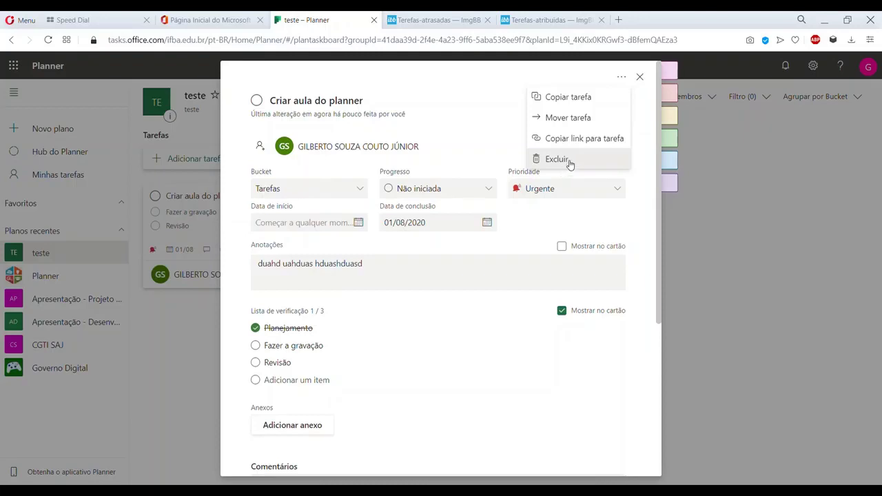
{"action": "left_click", "coordinate": [569, 119]}
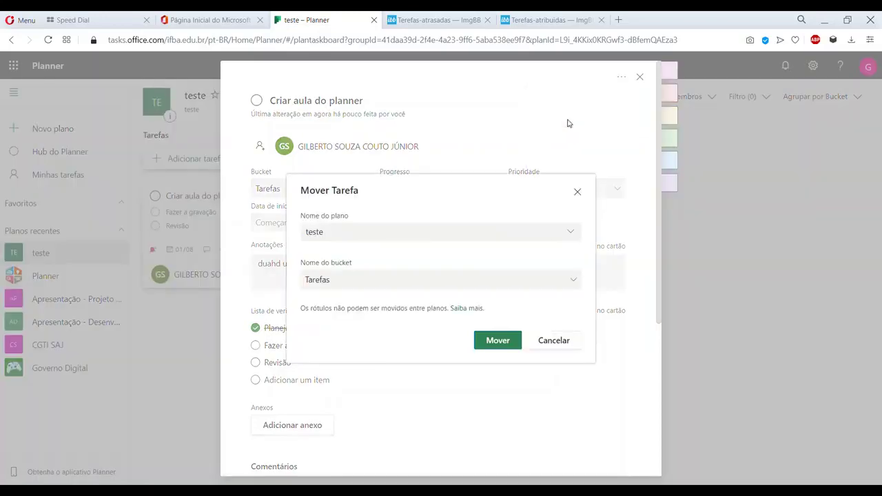
{"action": "left_click", "coordinate": [564, 234]}
{"action": "left_click", "coordinate": [556, 252]}
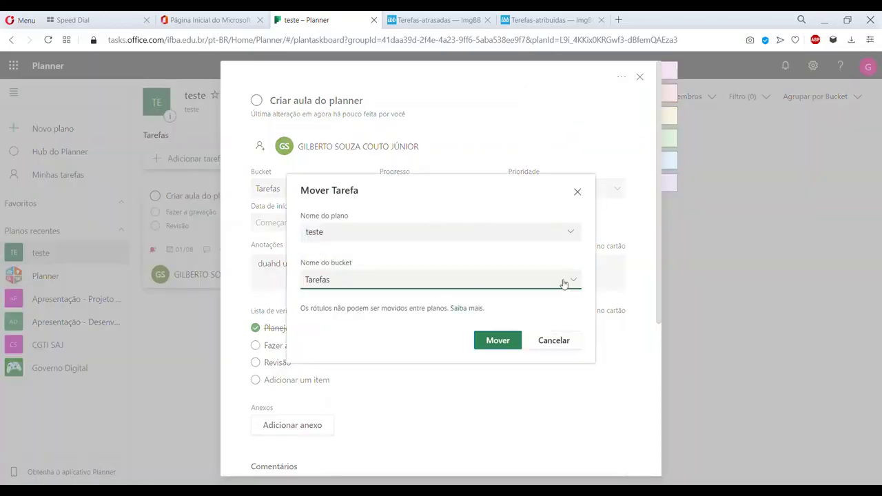
{"action": "left_click", "coordinate": [564, 283]}
{"action": "left_click", "coordinate": [564, 283]}
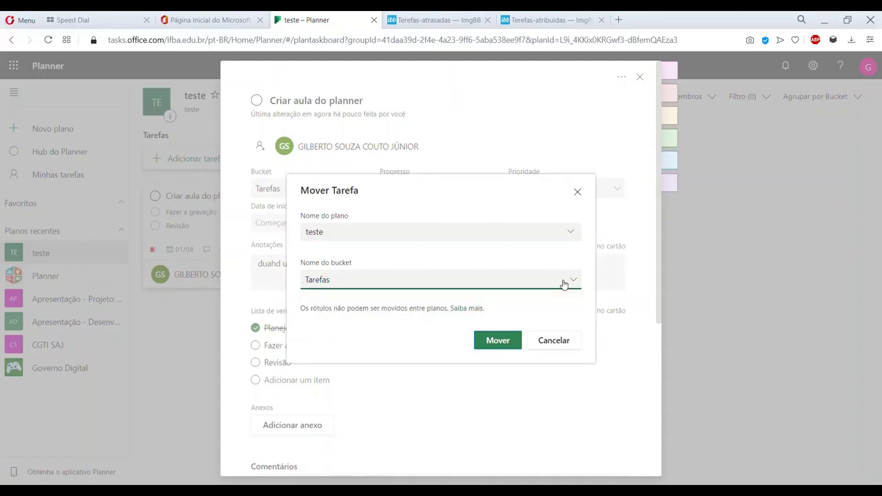
{"action": "left_click", "coordinate": [557, 340]}
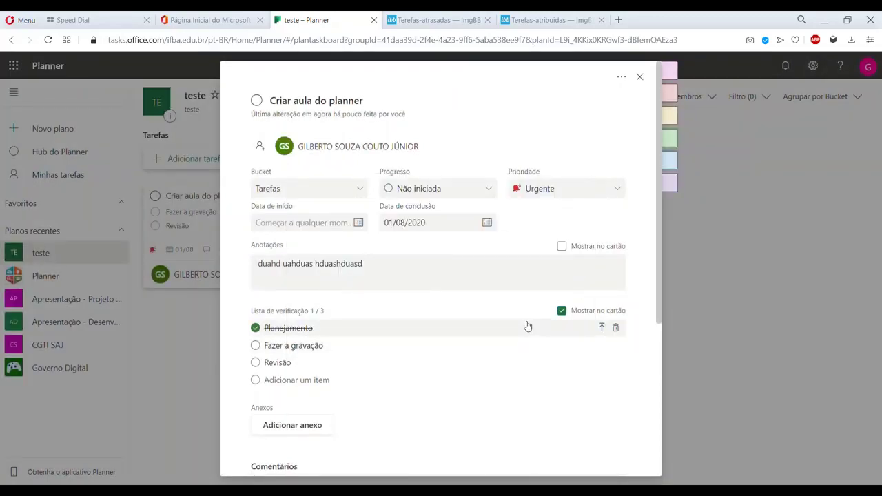
Step: Review the colour labels and the priority options available for the task, leaving its priority as it is
{"action": "mouse_move", "coordinate": [673, 74]}
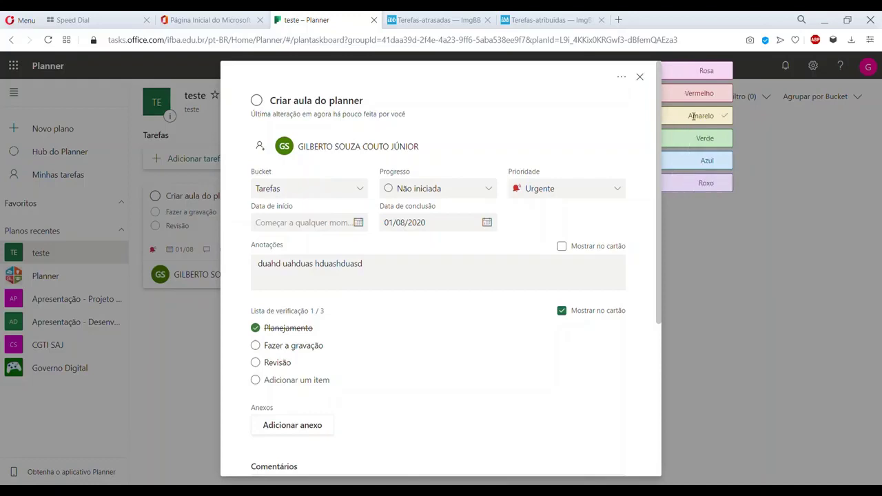
{"action": "mouse_move", "coordinate": [678, 92]}
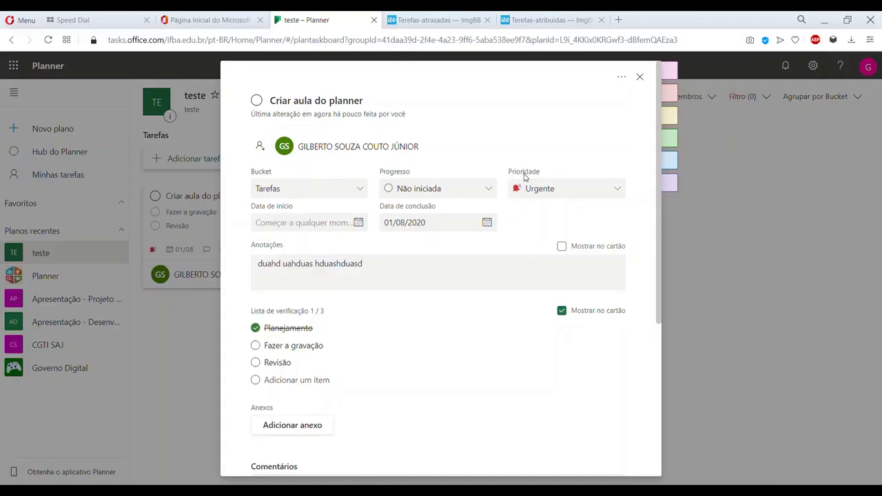
{"action": "left_click", "coordinate": [617, 188]}
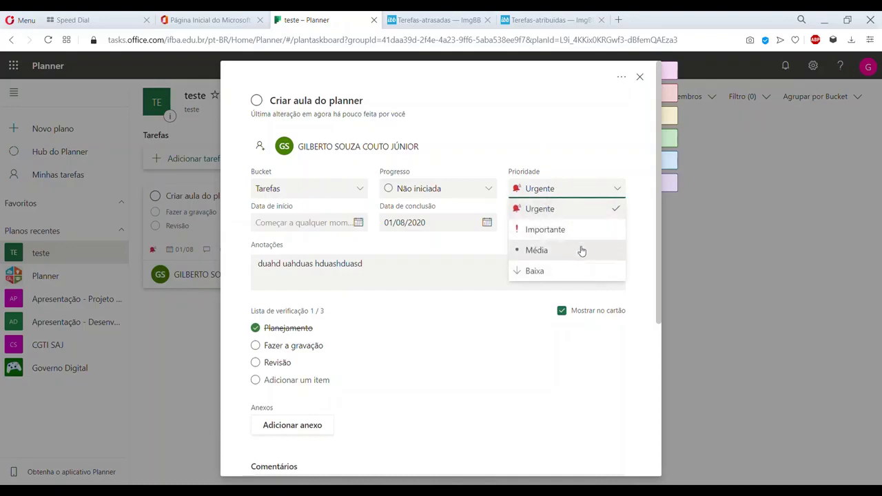
{"action": "left_click", "coordinate": [616, 191]}
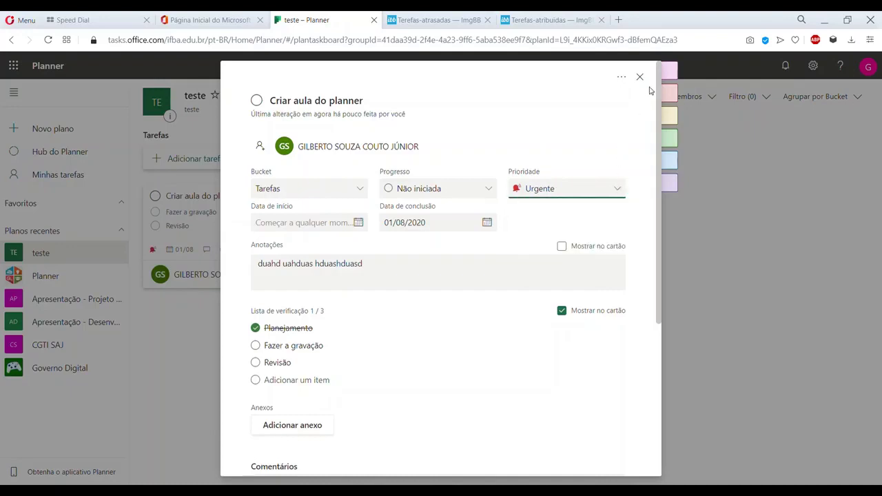
Step: Rename the pink label "Rosa" as "Concluidas"
{"action": "mouse_move", "coordinate": [687, 79]}
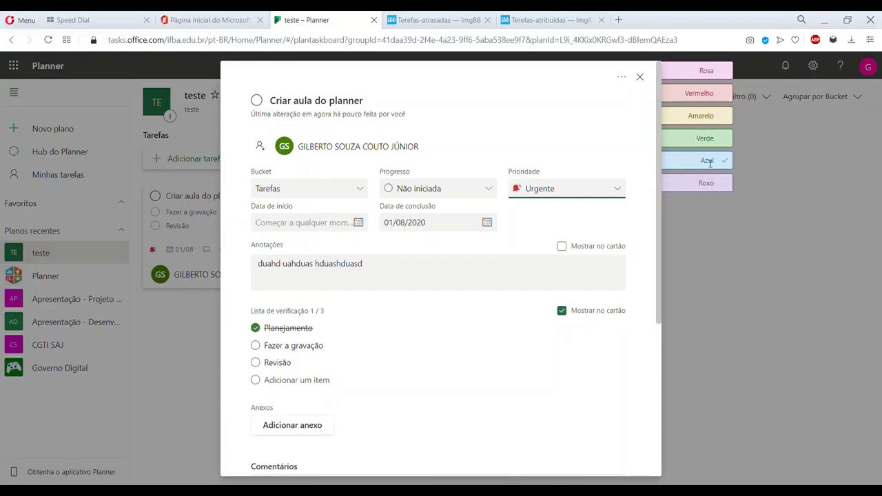
{"action": "left_click", "coordinate": [704, 71]}
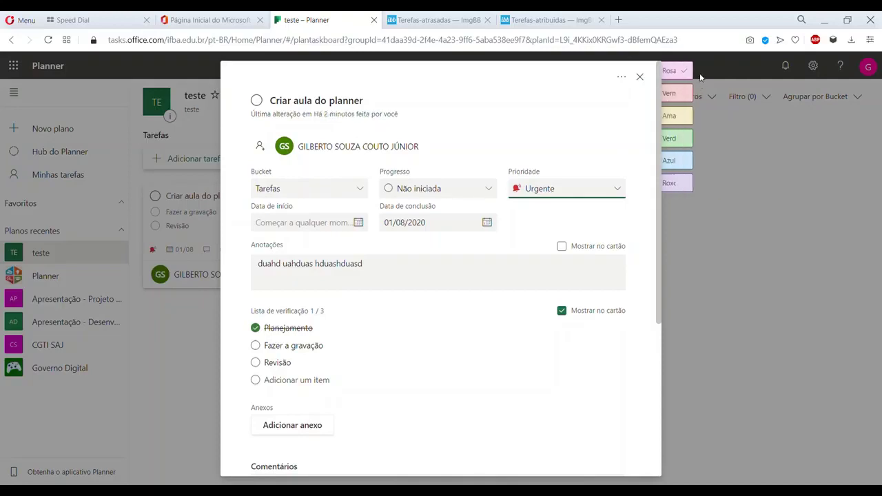
{"action": "left_click", "coordinate": [708, 73]}
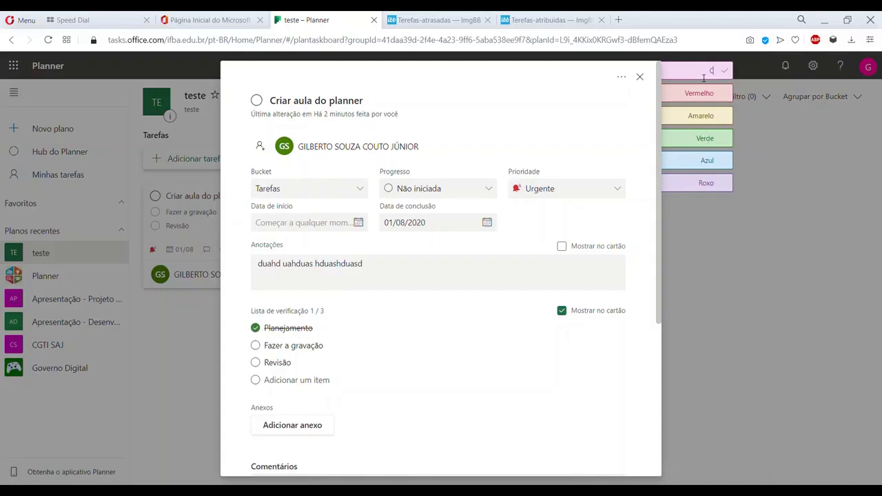
{"action": "type", "text": "luidas"}
Step: Rename the green label "Verde" as "Suspensas"
{"action": "left_click", "coordinate": [704, 146]}
{"action": "key", "text": "BackSpace"}
{"action": "key", "text": "BackSpace"}
{"action": "key", "text": "BackSpace"}
{"action": "key", "text": "BackSpace"}
{"action": "key", "text": "BackSpace"}
{"action": "type", "text": "Suspensas"}
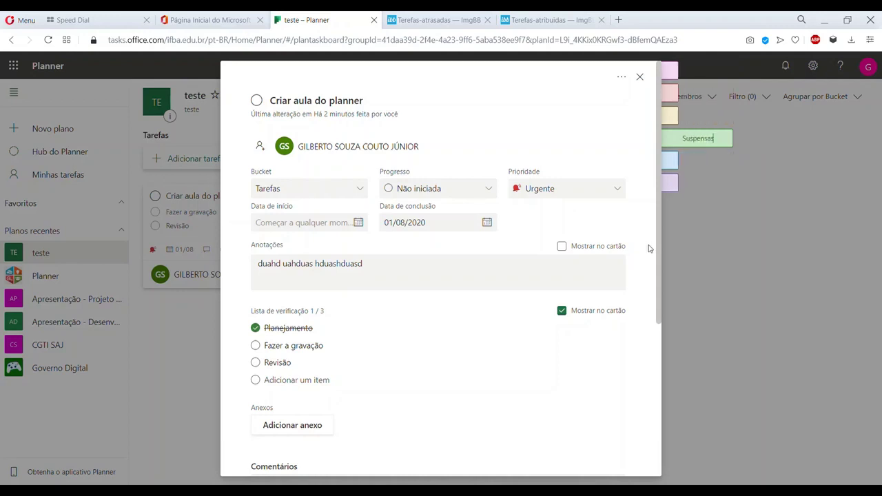
{"action": "left_click", "coordinate": [586, 125]}
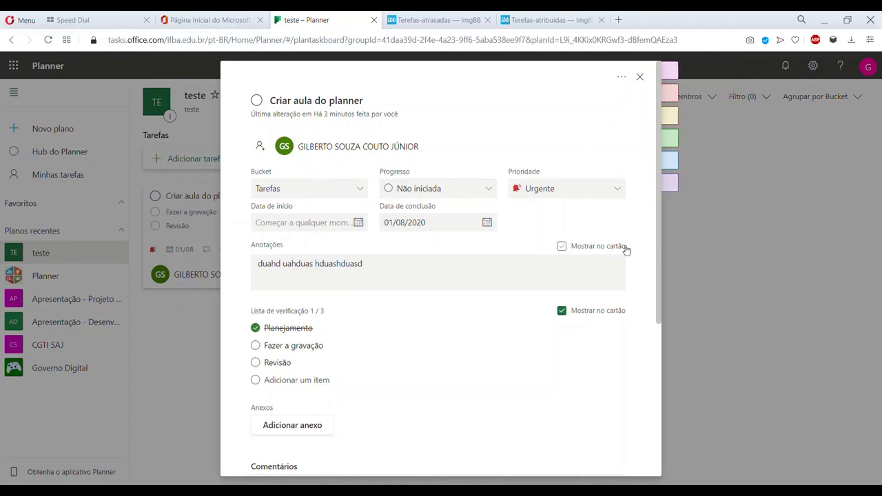
Step: Apply the "Suspensas", "Vermelho" and "Concluidas" labels to the "Criar aula do planner" task
{"action": "mouse_move", "coordinate": [713, 144]}
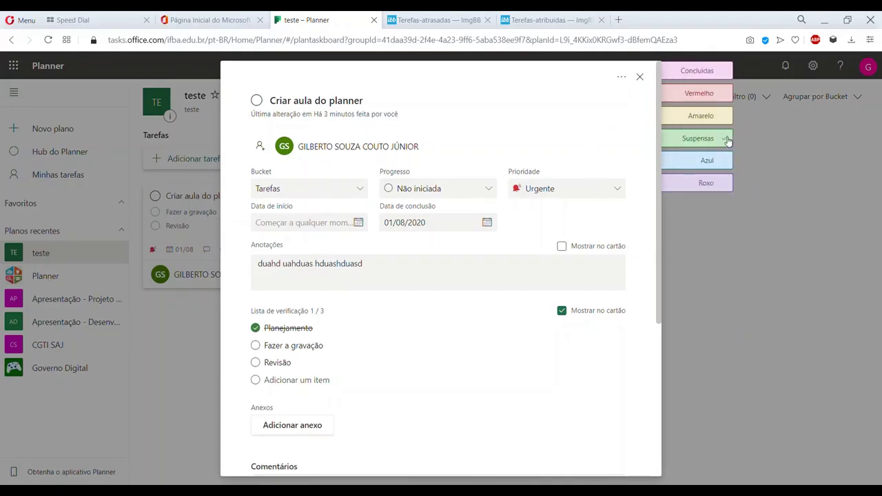
{"action": "left_click", "coordinate": [728, 141]}
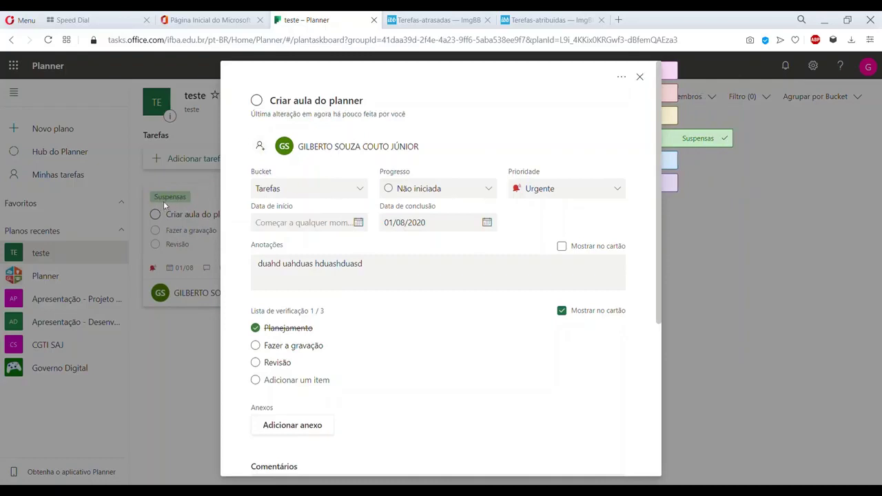
{"action": "left_click", "coordinate": [729, 95]}
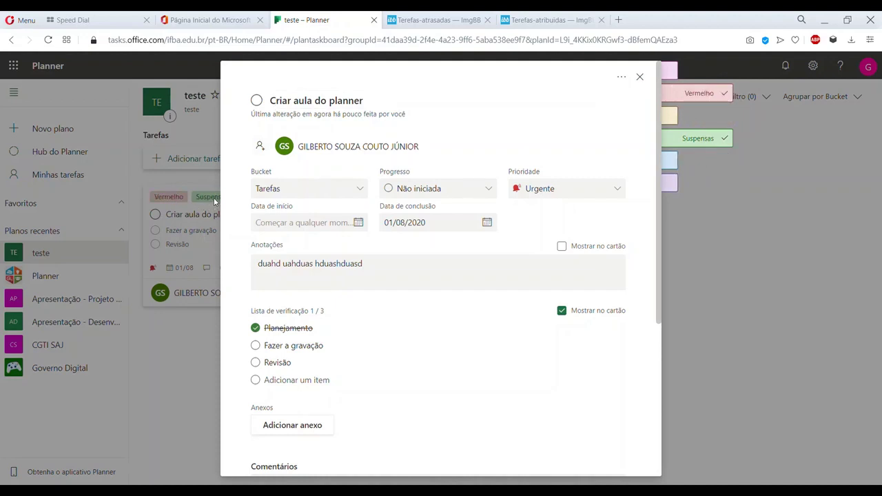
{"action": "left_click", "coordinate": [727, 70]}
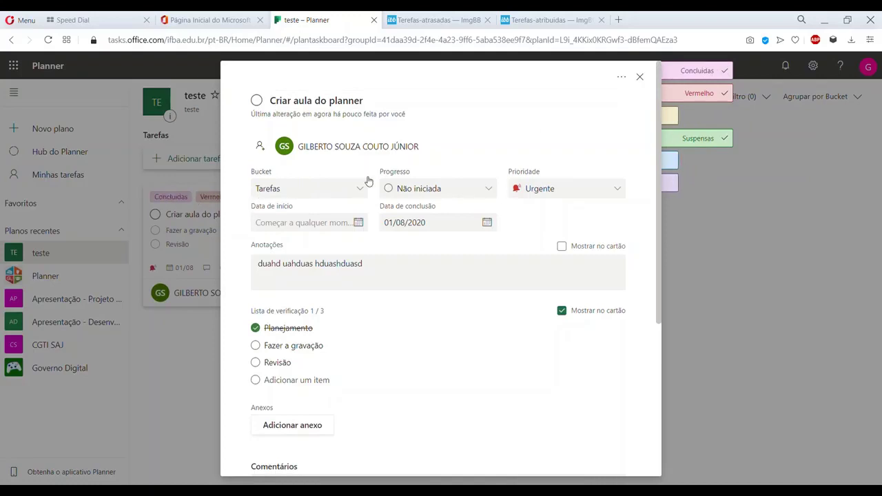
Step: Remove the "Vermelho" label from the task and close its details
{"action": "mouse_move", "coordinate": [723, 97]}
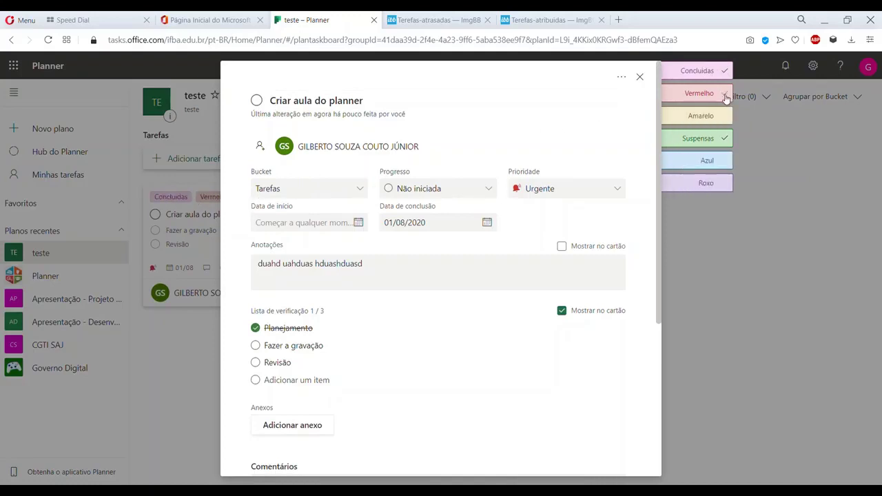
{"action": "left_click", "coordinate": [725, 96]}
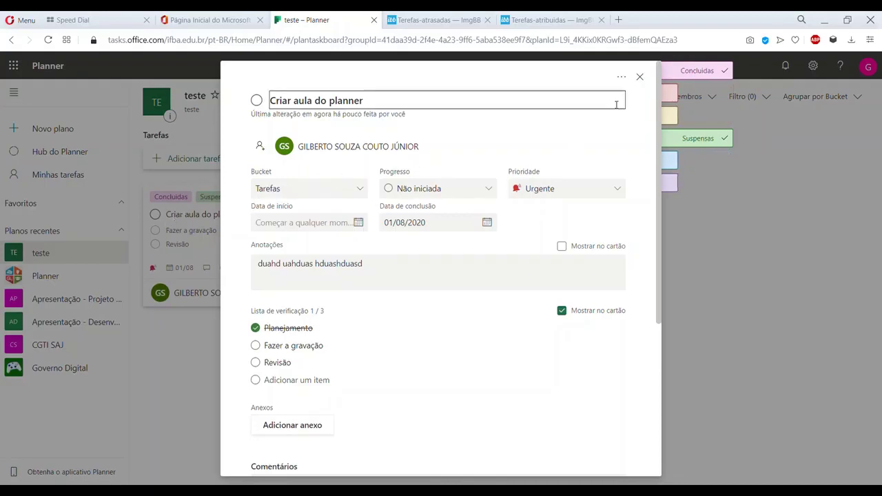
{"action": "scroll", "coordinate": [545, 292], "scroll_direction": "down", "scroll_amount": 4}
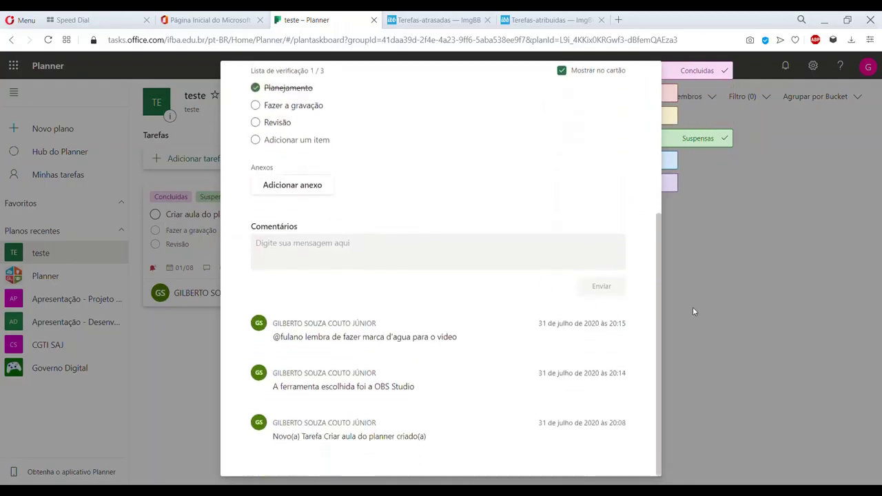
{"action": "scroll", "coordinate": [693, 312], "scroll_direction": "up", "scroll_amount": 5}
{"action": "left_click", "coordinate": [639, 80]}
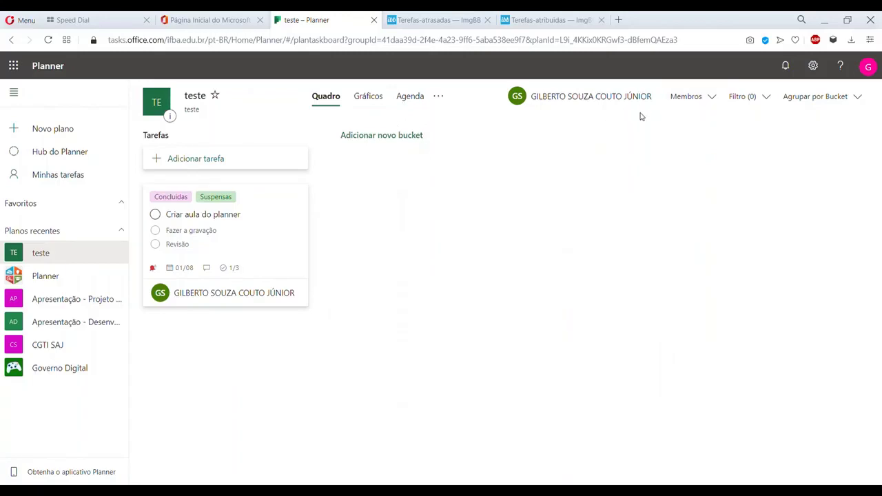
Step: Examine the plan's charts for task status, bucket, priority and members
{"action": "left_click", "coordinate": [365, 98]}
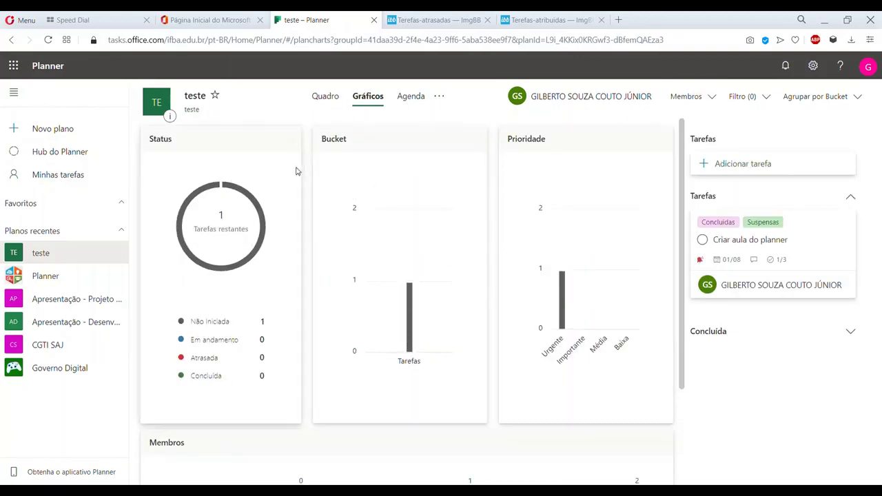
{"action": "mouse_move", "coordinate": [254, 216]}
{"action": "mouse_move", "coordinate": [231, 184]}
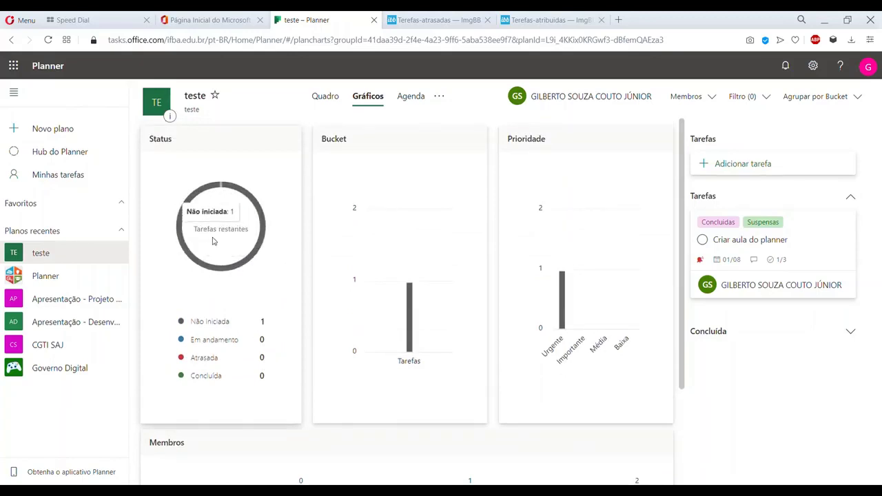
{"action": "scroll", "coordinate": [307, 239], "scroll_direction": "down", "scroll_amount": 1}
{"action": "scroll", "coordinate": [307, 238], "scroll_direction": "up", "scroll_amount": 1}
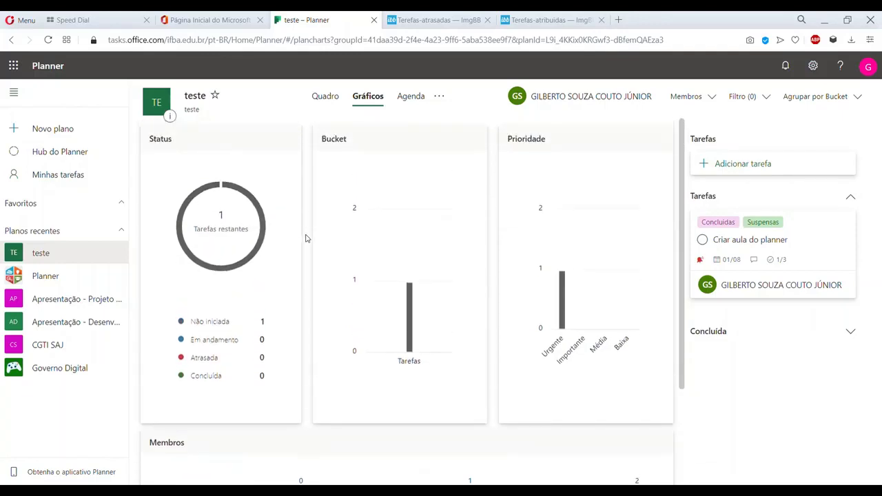
{"action": "mouse_move", "coordinate": [563, 292]}
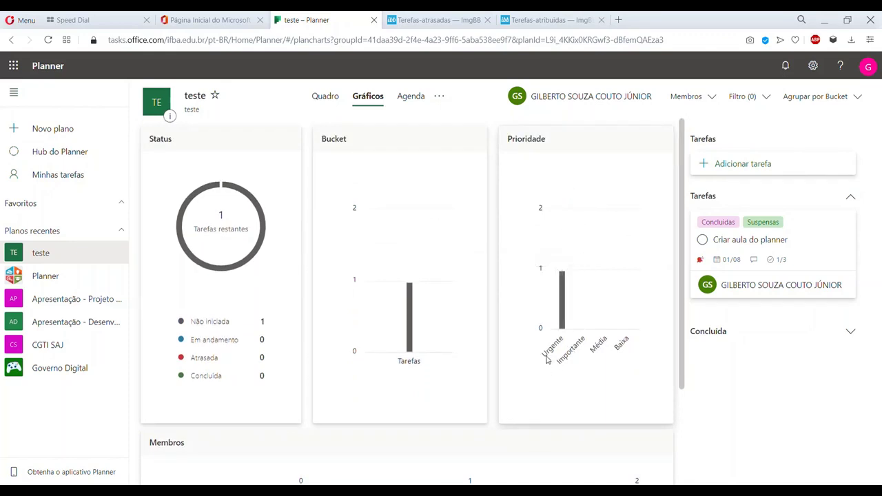
{"action": "mouse_move", "coordinate": [408, 320]}
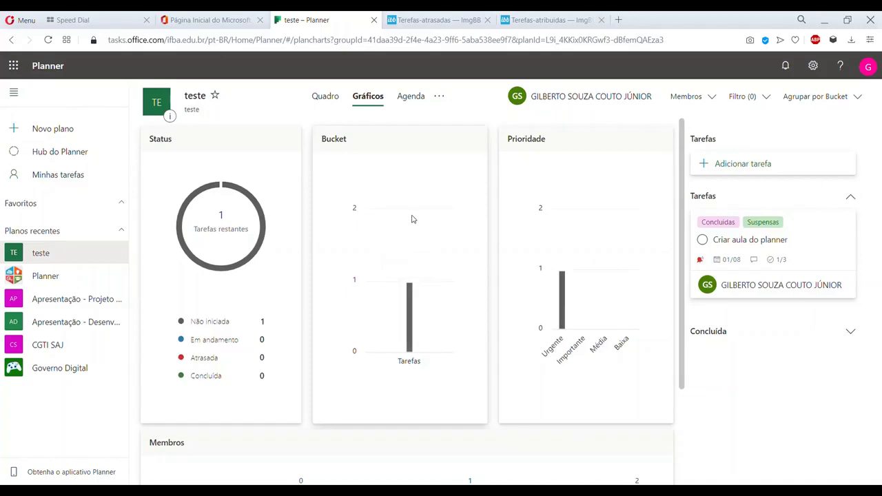
{"action": "scroll", "coordinate": [411, 219], "scroll_direction": "down", "scroll_amount": 2}
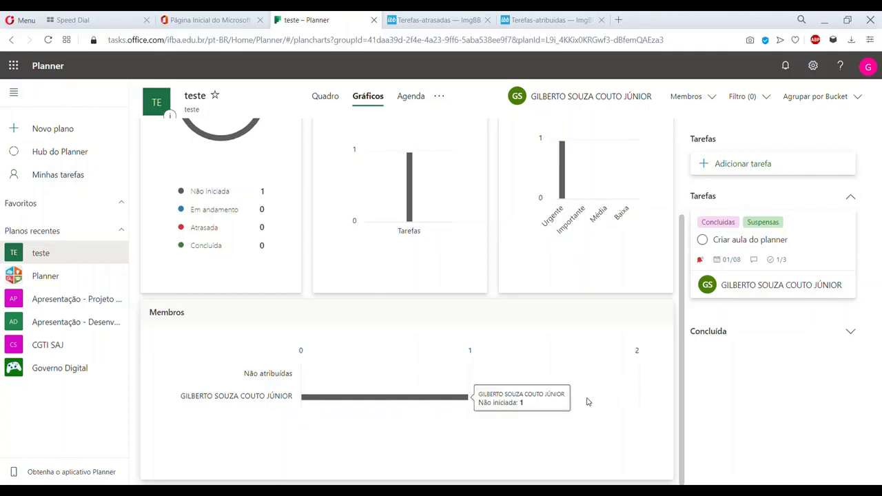
{"action": "scroll", "coordinate": [441, 383], "scroll_direction": "up", "scroll_amount": 3}
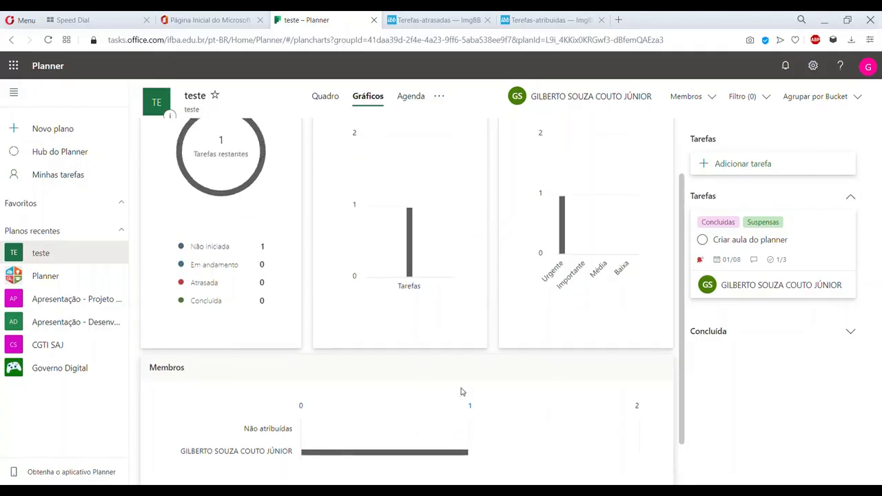
Step: Compare the task's place in the plan's monthly schedule with the due date on its board card
{"action": "left_click", "coordinate": [414, 100]}
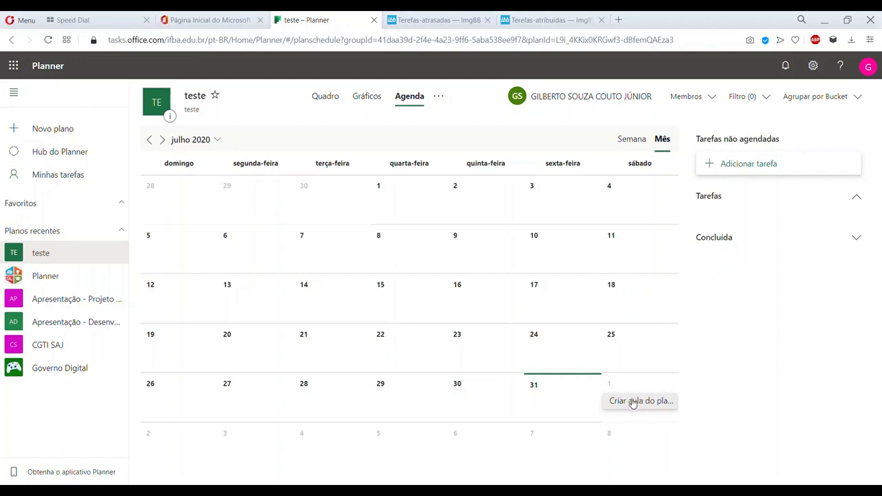
{"action": "left_click", "coordinate": [331, 99]}
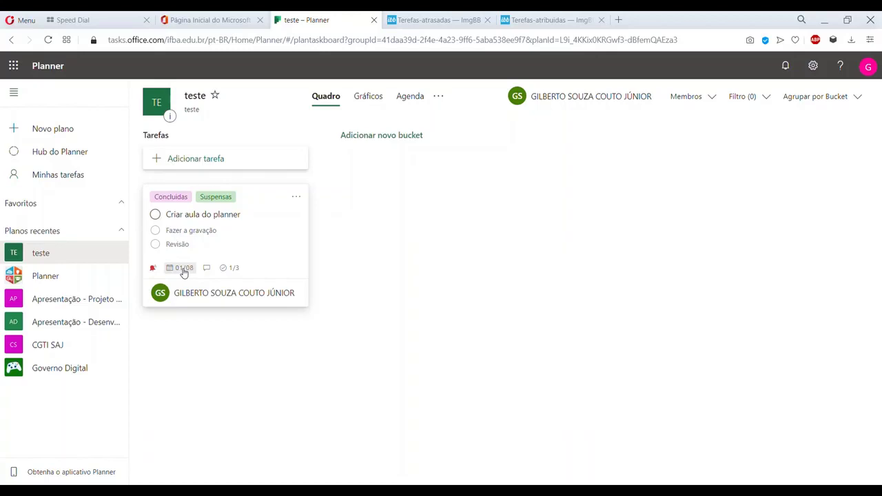
{"action": "left_click", "coordinate": [439, 96]}
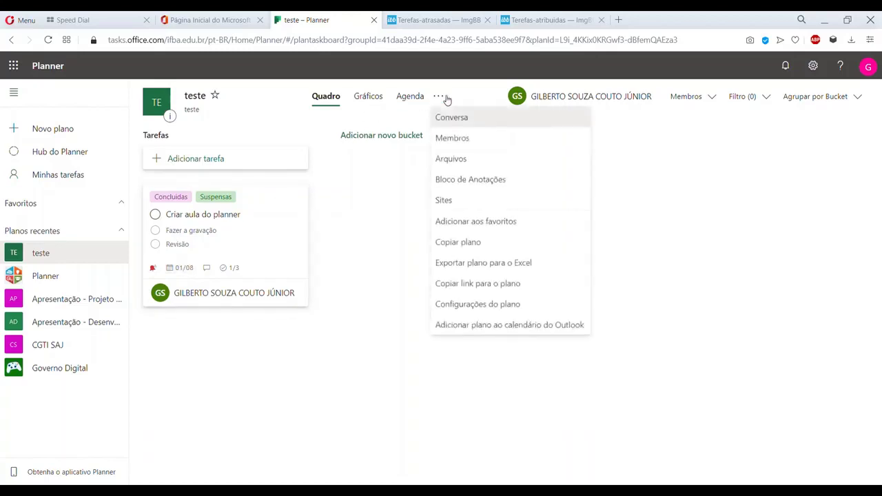
{"action": "left_click", "coordinate": [410, 97]}
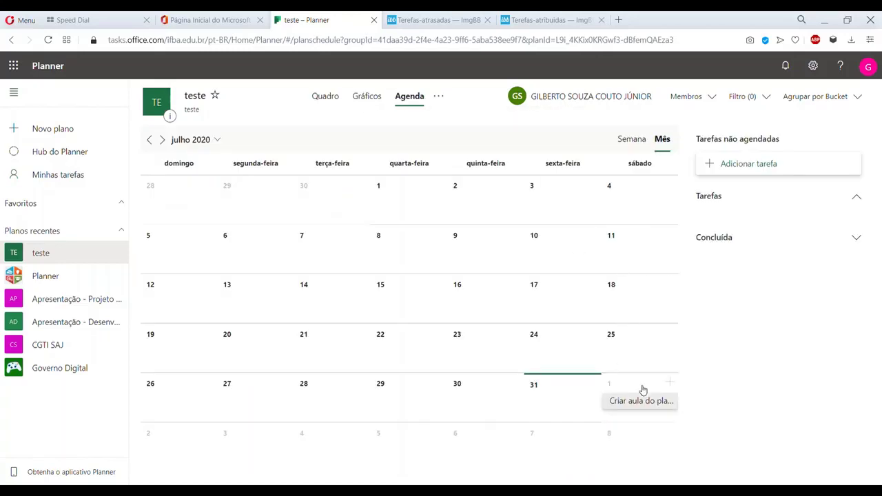
Step: Show August 2020 in the schedule, inspect the details of the task on day 1, and close them
{"action": "left_click", "coordinate": [162, 140]}
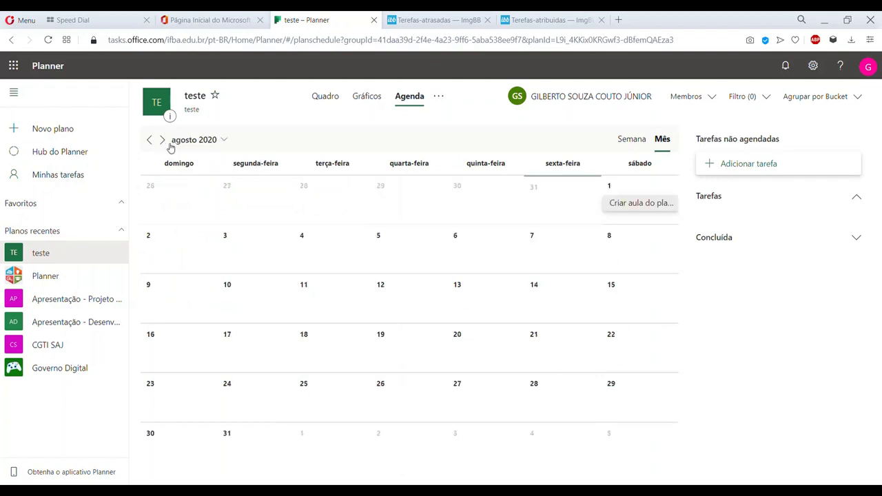
{"action": "left_click", "coordinate": [638, 204]}
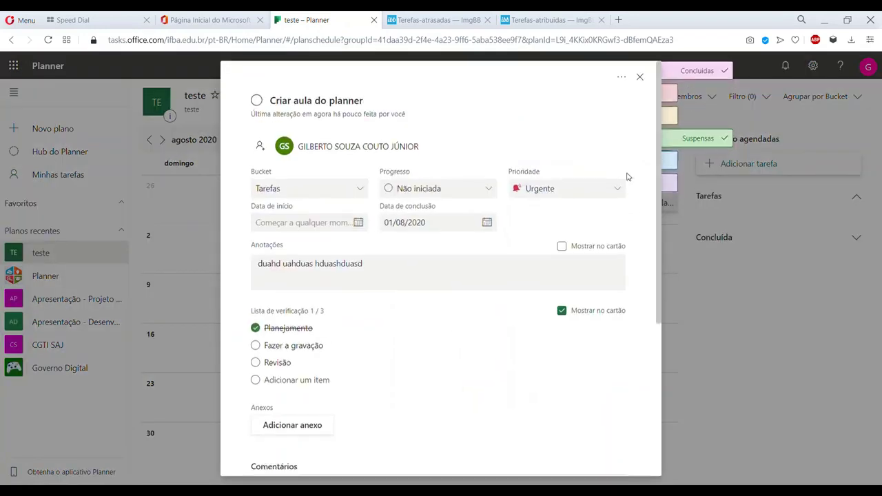
{"action": "left_click", "coordinate": [640, 79]}
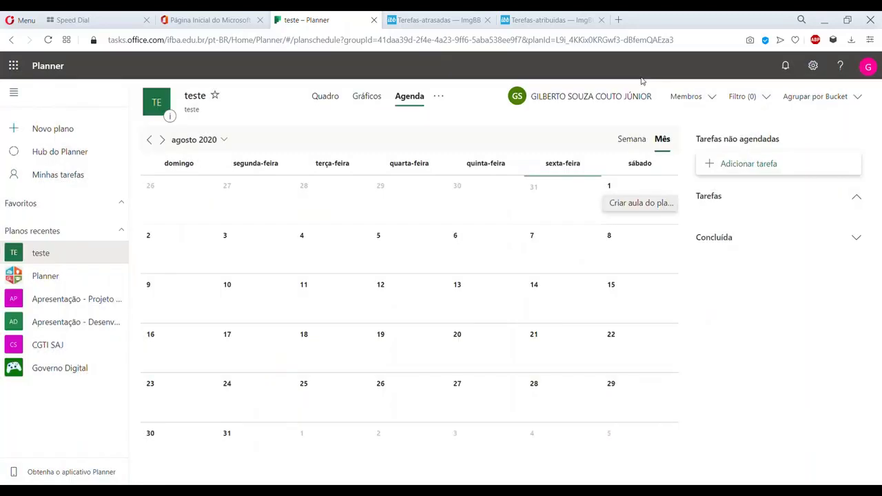
Step: Look at the month picker, switch the schedule to the weekly view, and show the week of 2–8 August 2020
{"action": "left_click", "coordinate": [223, 140]}
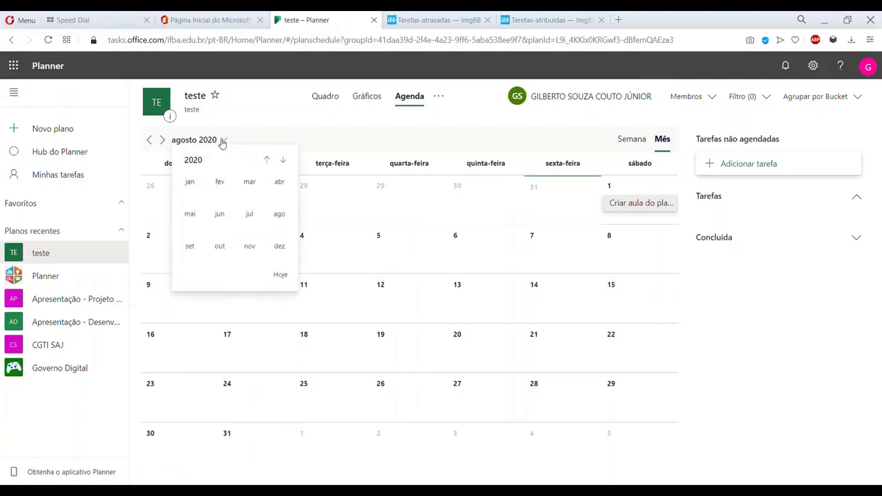
{"action": "left_click", "coordinate": [602, 135]}
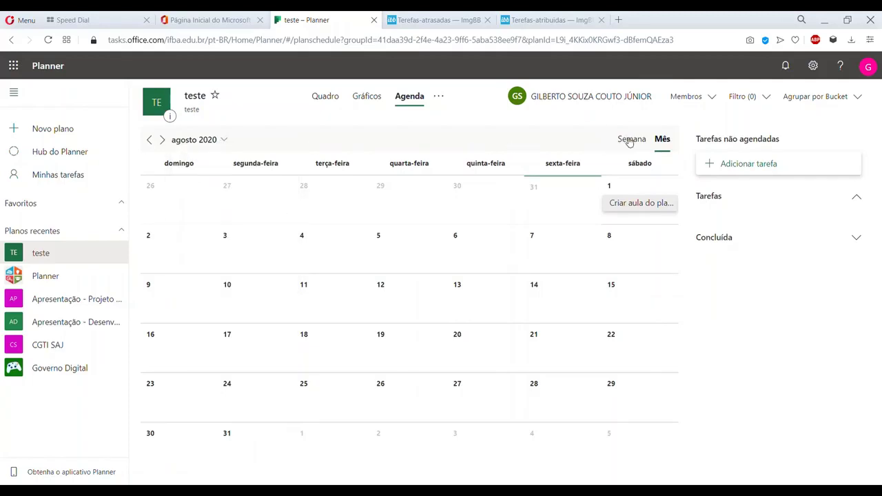
{"action": "left_click", "coordinate": [630, 140]}
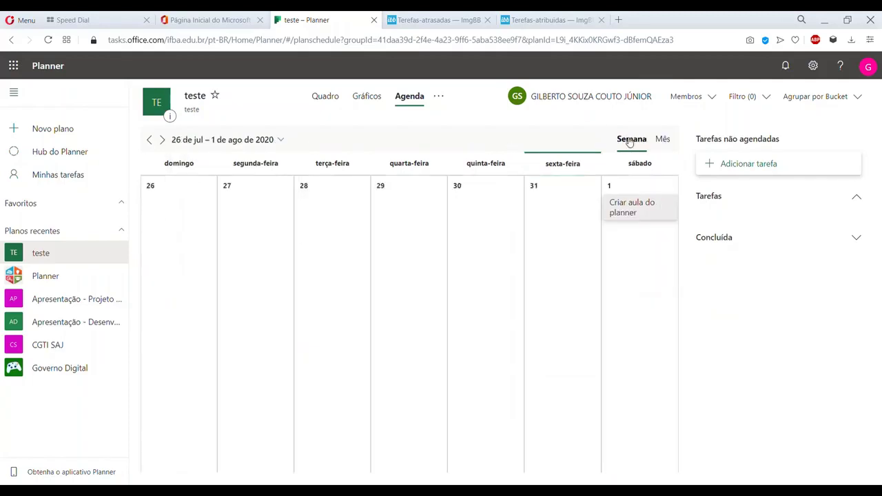
{"action": "left_click", "coordinate": [164, 140]}
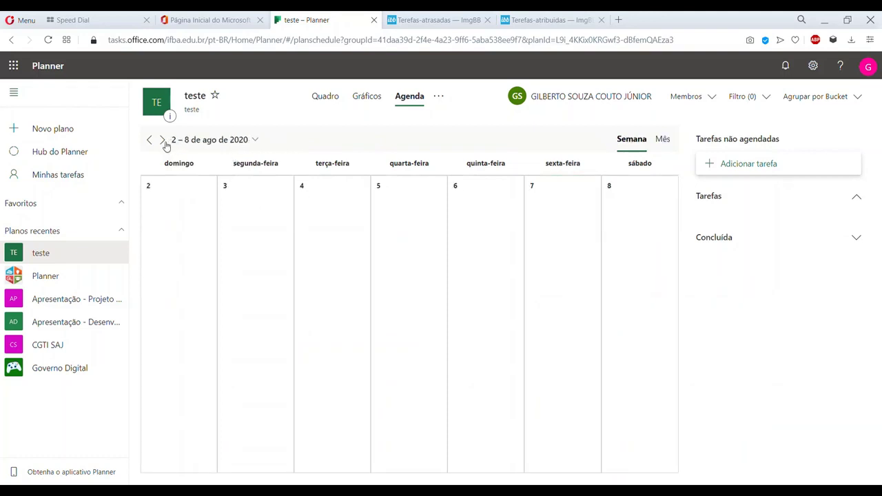
Step: Show the week of 26 July–1 August 2020 in the schedule, then return to the plan's board
{"action": "left_click", "coordinate": [151, 141]}
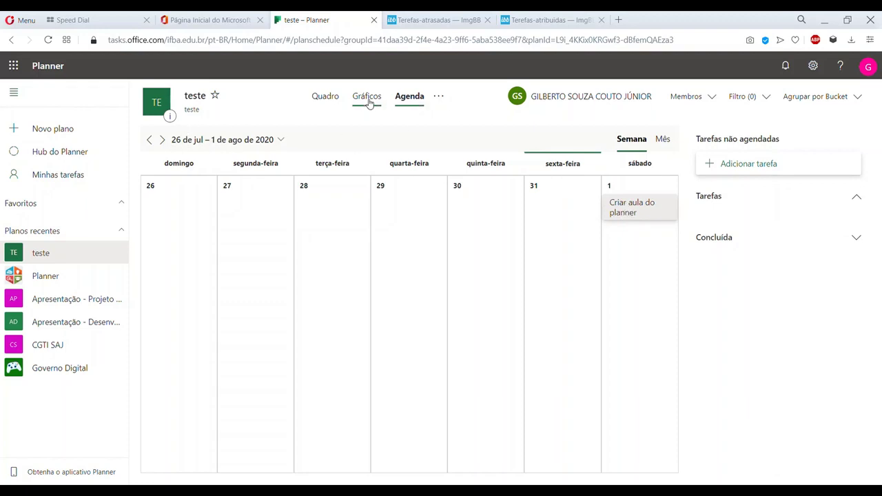
{"action": "left_click", "coordinate": [334, 100]}
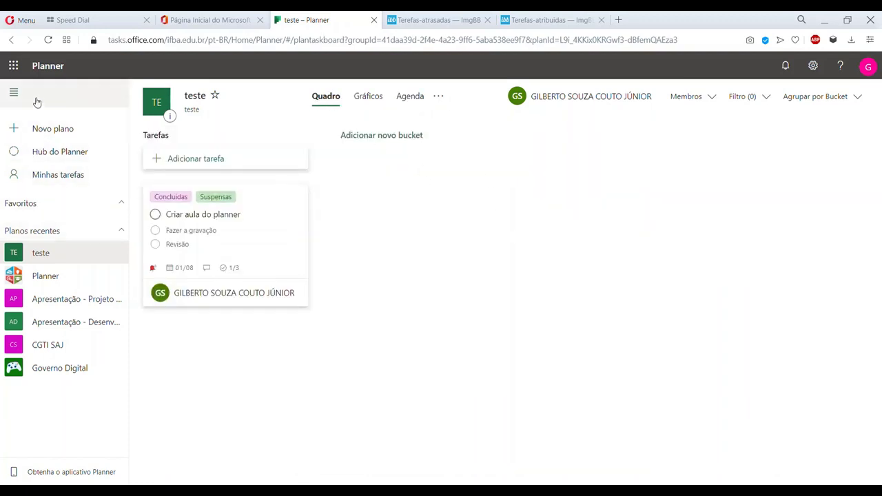
Step: Remove the teste plan from the recent plans in the Planner hub
{"action": "left_click", "coordinate": [56, 73]}
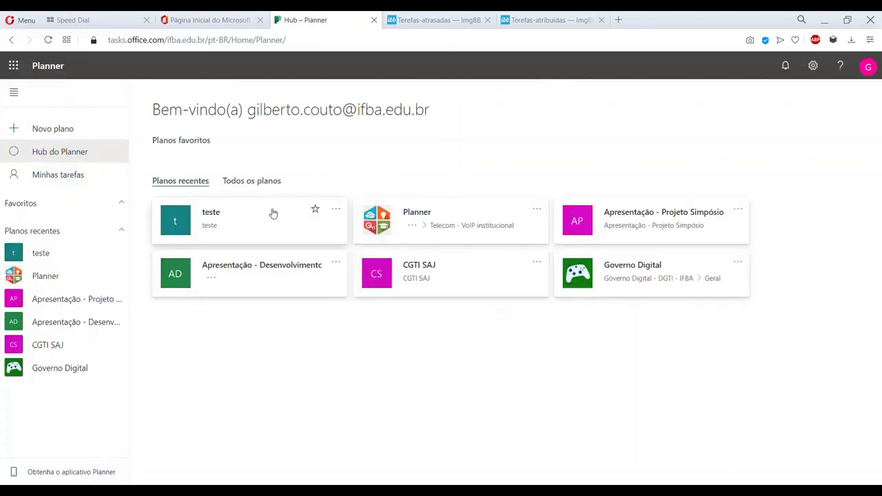
{"action": "left_click", "coordinate": [337, 211]}
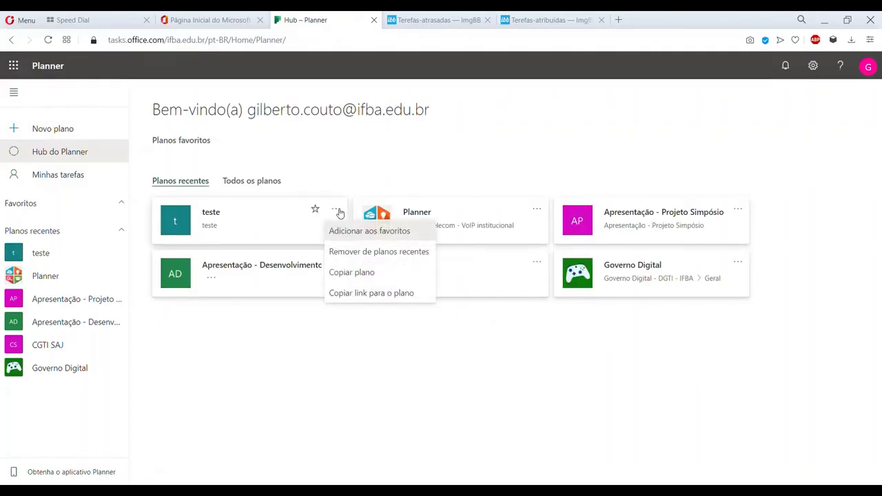
{"action": "left_click", "coordinate": [363, 255]}
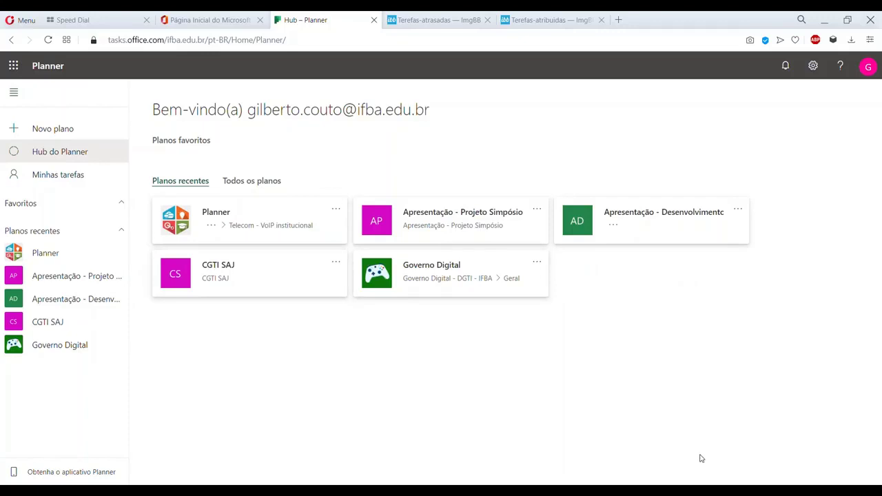
Step: Open the Apresentação - Projeto Simpósio plan and group its board by progress (Progresso)
{"action": "left_click", "coordinate": [423, 219]}
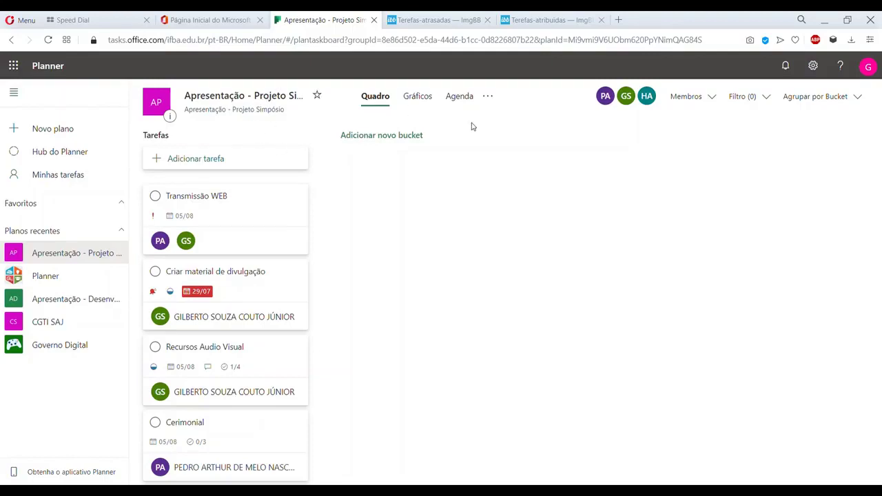
{"action": "left_click", "coordinate": [844, 103]}
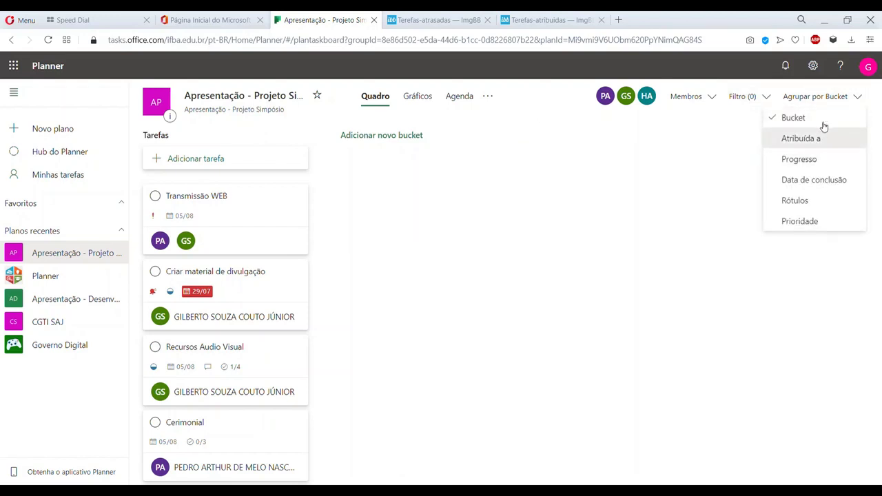
{"action": "left_click", "coordinate": [799, 159]}
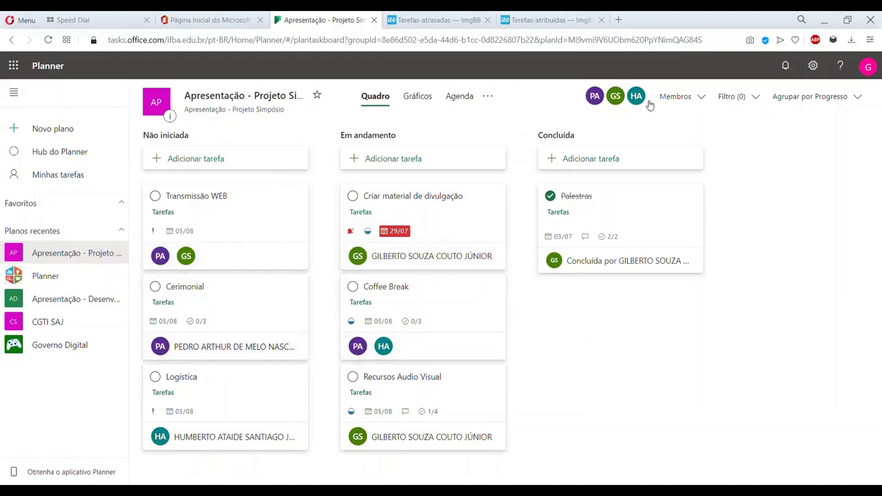
Step: Search by first name for a person to add to the plan's members, then clear the search and close the member list
{"action": "left_click", "coordinate": [676, 96]}
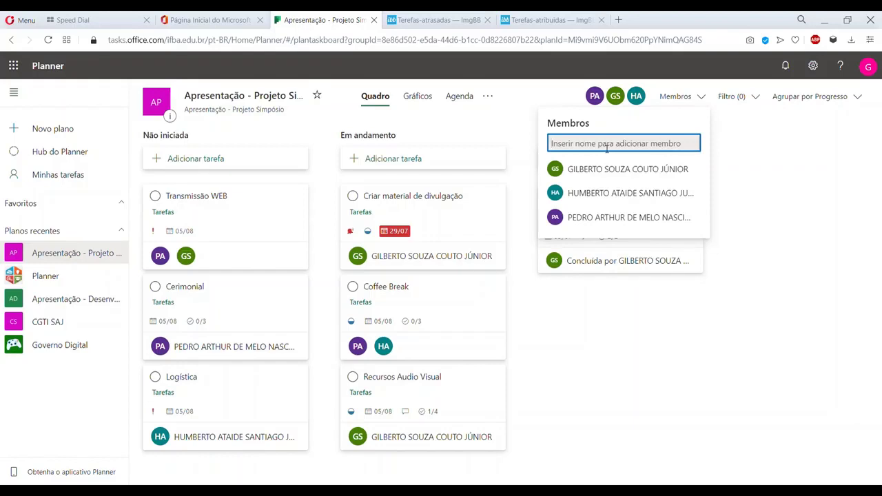
{"action": "type", "text": "joao"}
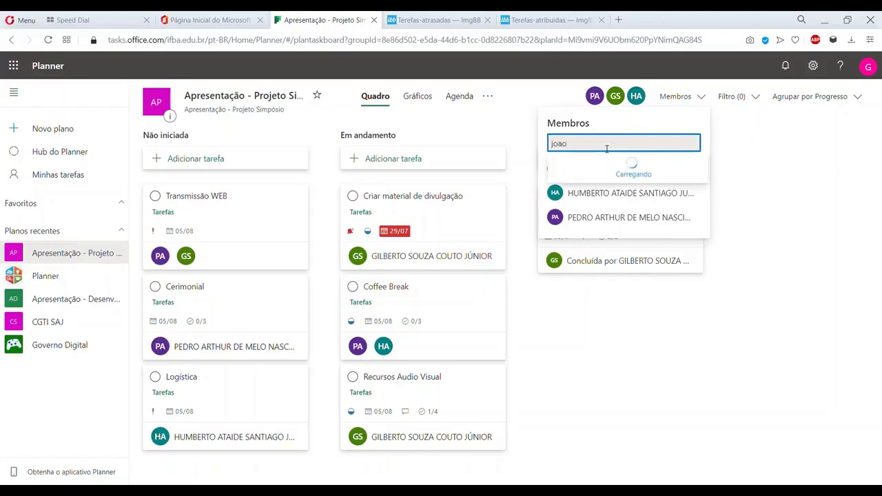
{"action": "scroll", "coordinate": [621, 211], "scroll_direction": "down", "scroll_amount": 3}
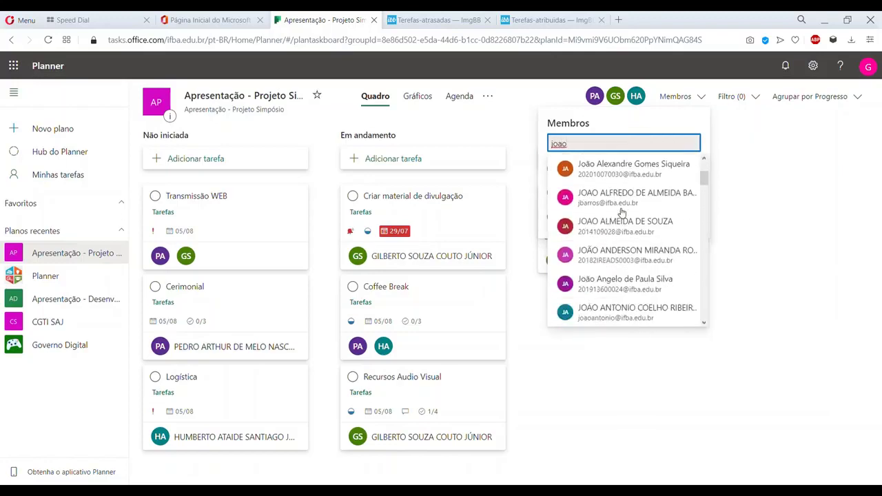
{"action": "scroll", "coordinate": [620, 209], "scroll_direction": "up", "scroll_amount": 3}
{"action": "key", "text": "BackSpace"}
{"action": "key", "text": "BackSpace"}
{"action": "key", "text": "BackSpace"}
{"action": "key", "text": "BackSpace"}
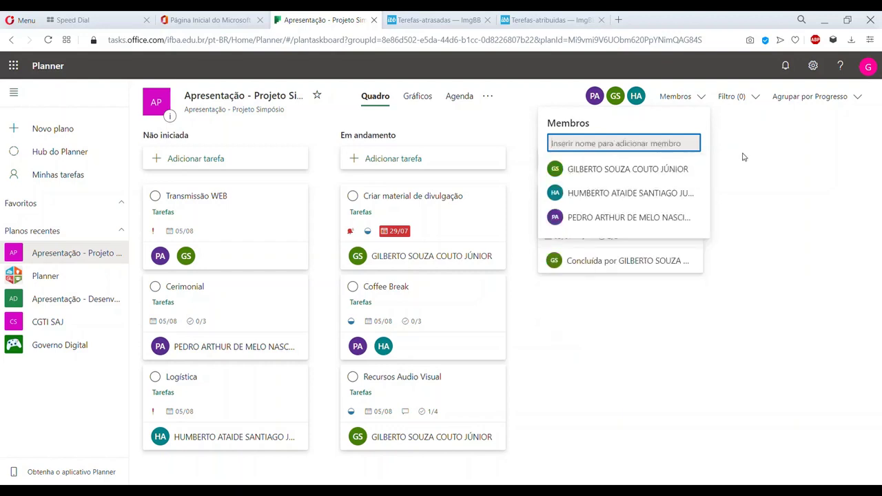
{"action": "left_click", "coordinate": [763, 153]}
Step: Examine the board's filter options for due date, priority, label, bucket and assignment, and close them
{"action": "left_click", "coordinate": [743, 100]}
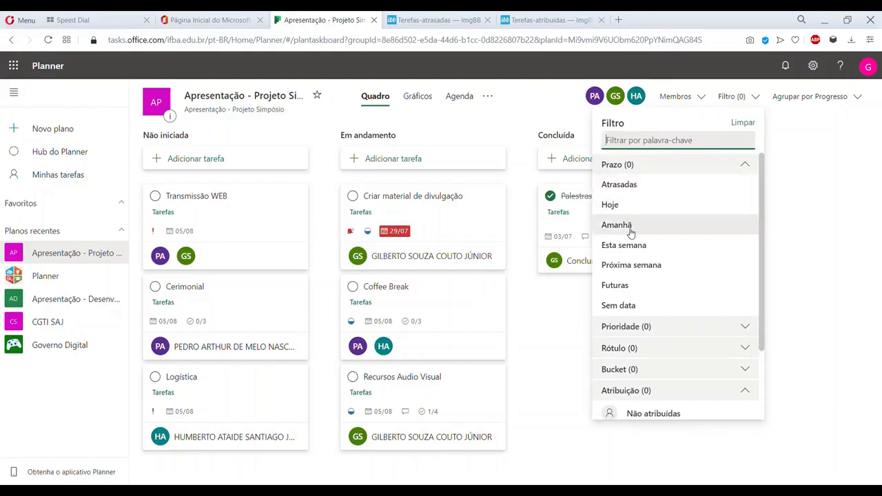
{"action": "scroll", "coordinate": [629, 268], "scroll_direction": "down", "scroll_amount": 3}
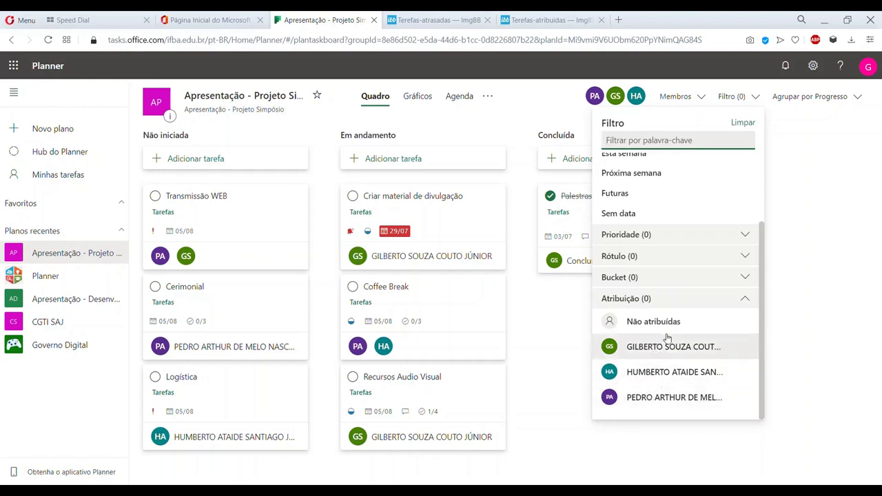
{"action": "scroll", "coordinate": [682, 238], "scroll_direction": "up", "scroll_amount": 3}
{"action": "left_click", "coordinate": [745, 98]}
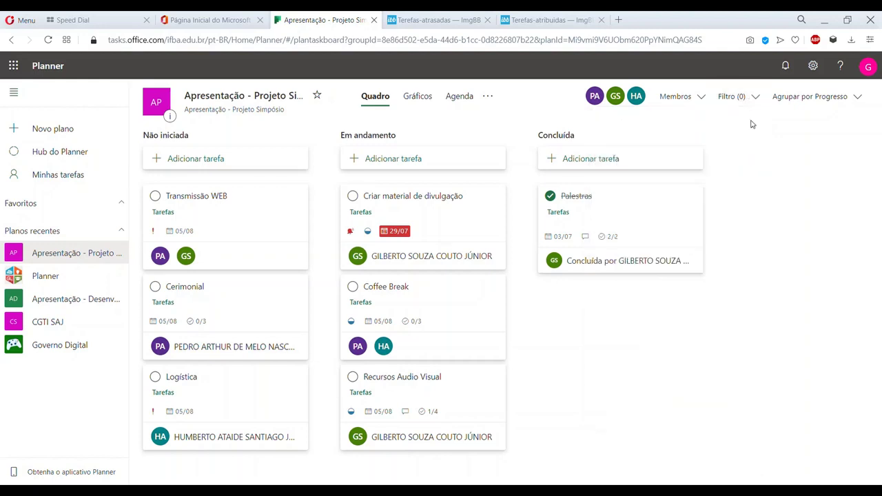
Step: Group the board by priority (Prioridade) and look across the priority columns
{"action": "left_click", "coordinate": [818, 98]}
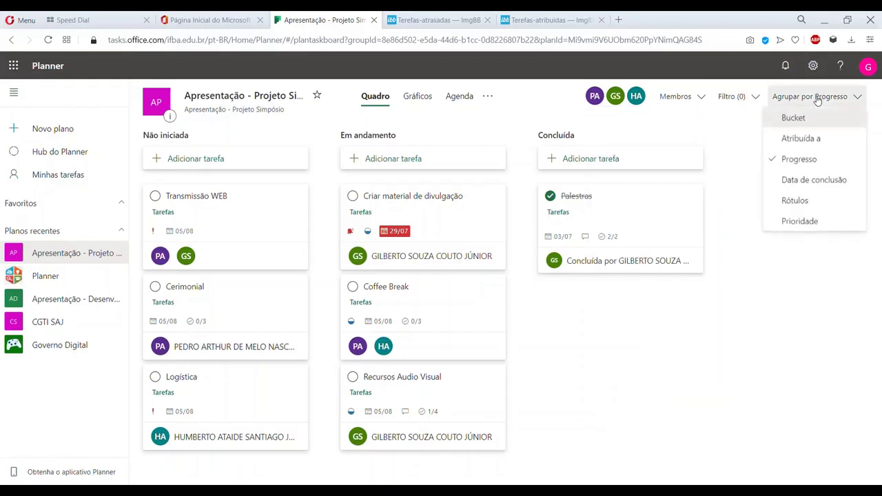
{"action": "left_click", "coordinate": [798, 222]}
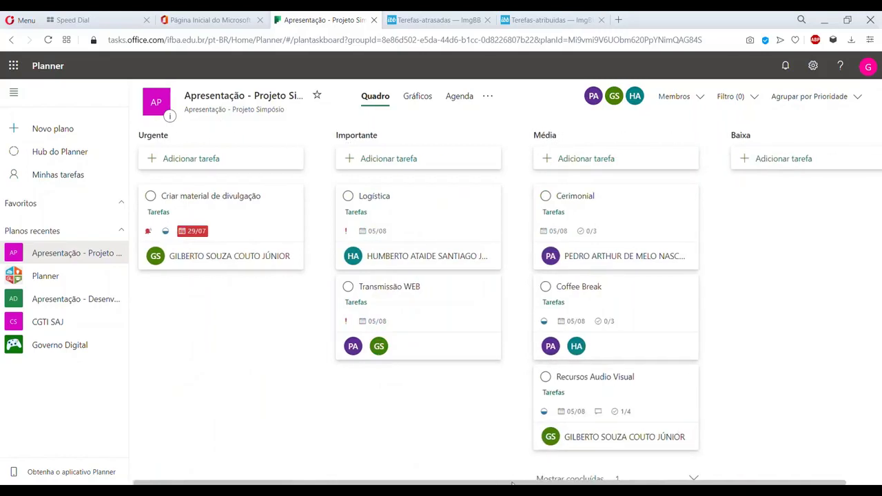
{"action": "mouse_move", "coordinate": [565, 483]}
{"action": "left_mouse_down"}
{"action": "mouse_move", "coordinate": [603, 485]}
{"action": "mouse_move", "coordinate": [560, 484]}
{"action": "left_mouse_up"}
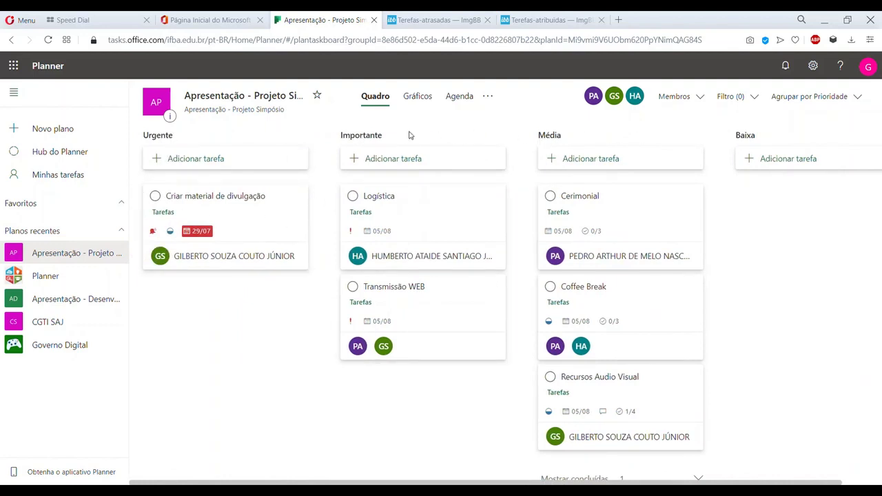
Step: Group the board by labels (Rótulos), open the Rosa label's name for editing, and leave it as is
{"action": "left_click", "coordinate": [843, 100]}
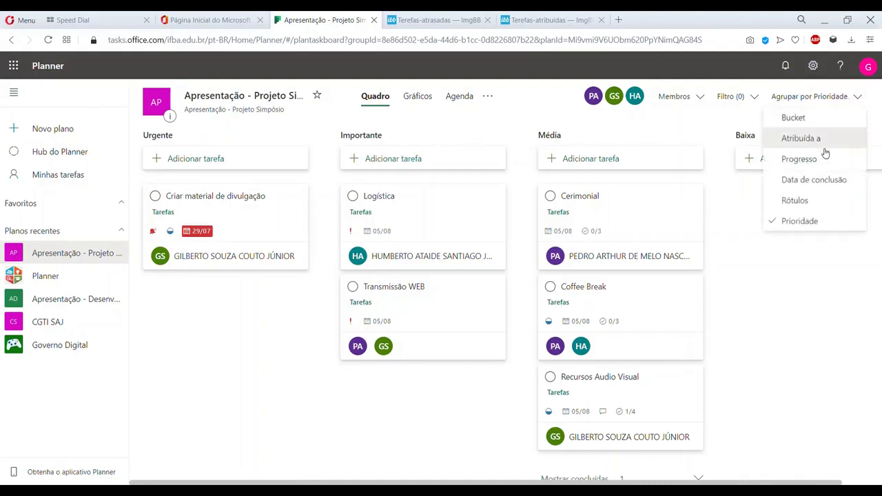
{"action": "left_click", "coordinate": [797, 199]}
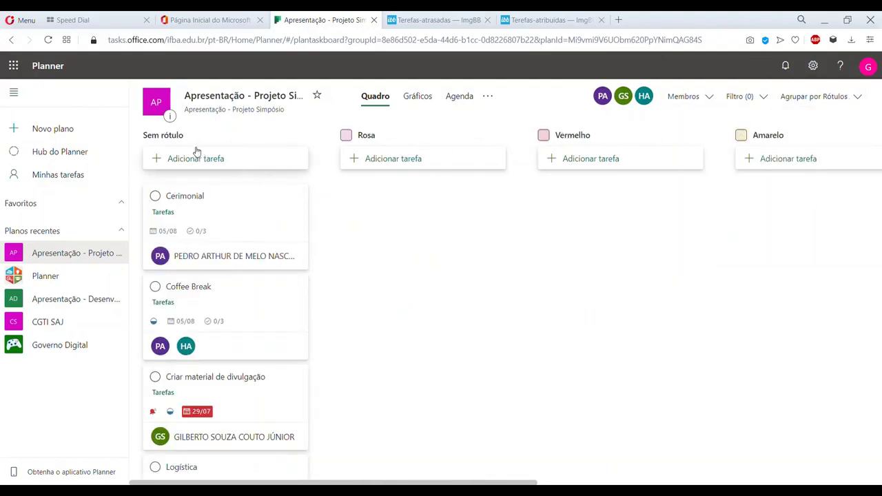
{"action": "left_click_drag", "start_coordinate": [483, 484], "coordinate": [357, 447]}
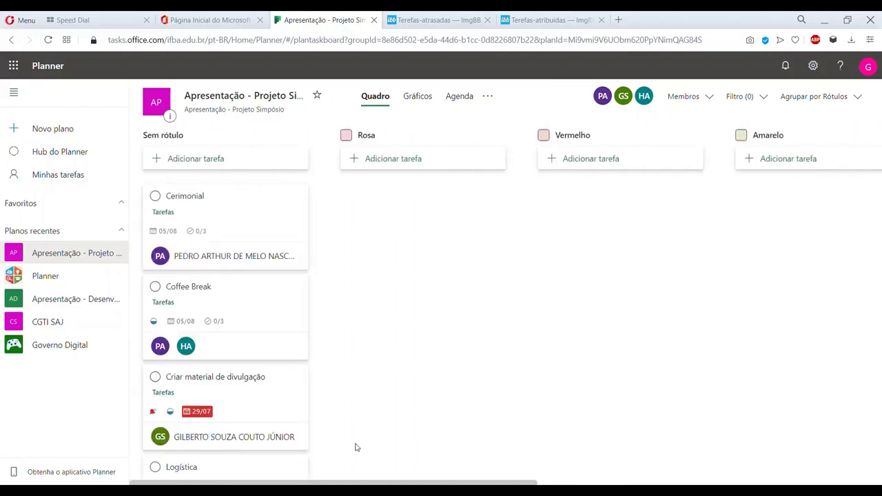
{"action": "left_click", "coordinate": [379, 137]}
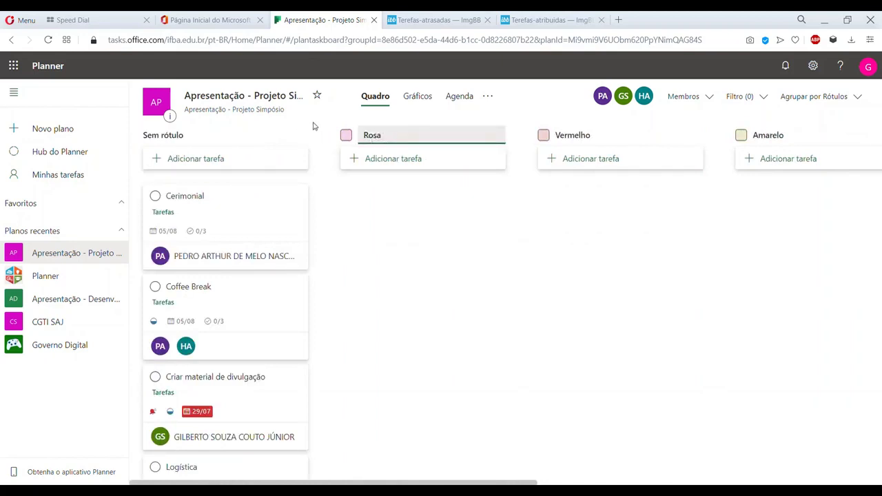
{"action": "left_click", "coordinate": [324, 139]}
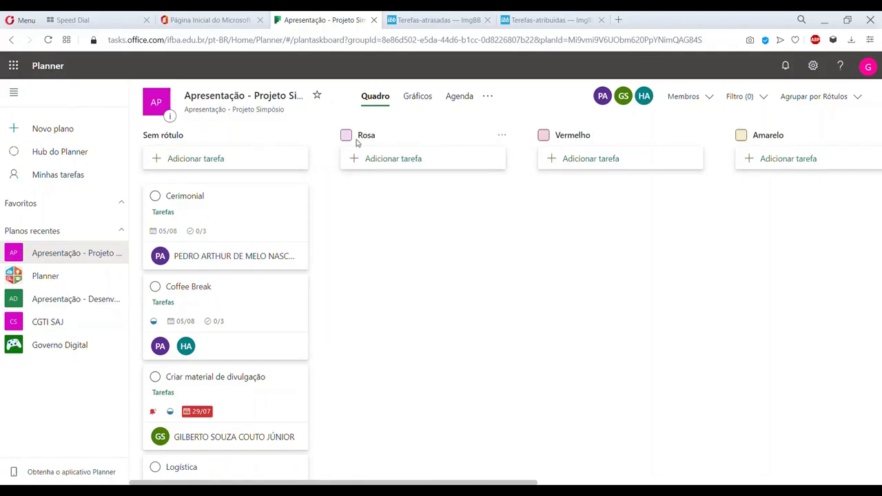
Step: Group the board by due date (Data de conclusão), then by progress (Progresso), to compare the task columns
{"action": "left_click", "coordinate": [834, 97]}
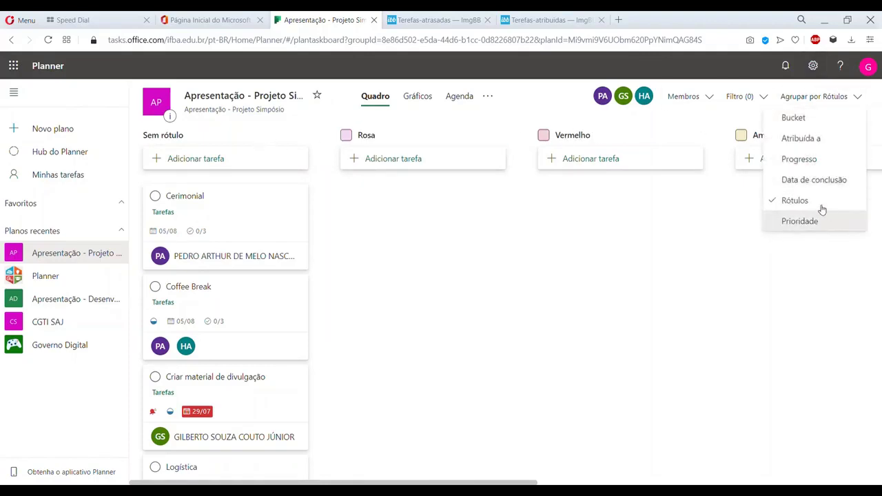
{"action": "left_click", "coordinate": [824, 182]}
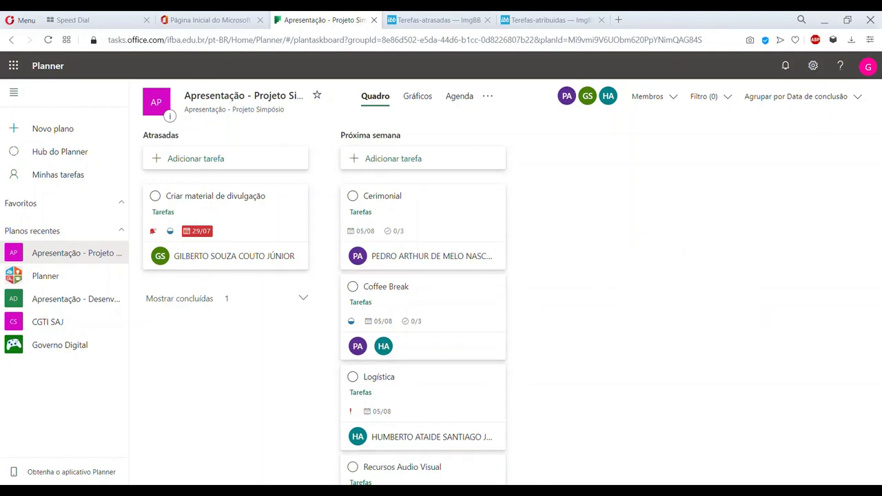
{"action": "left_click", "coordinate": [788, 96]}
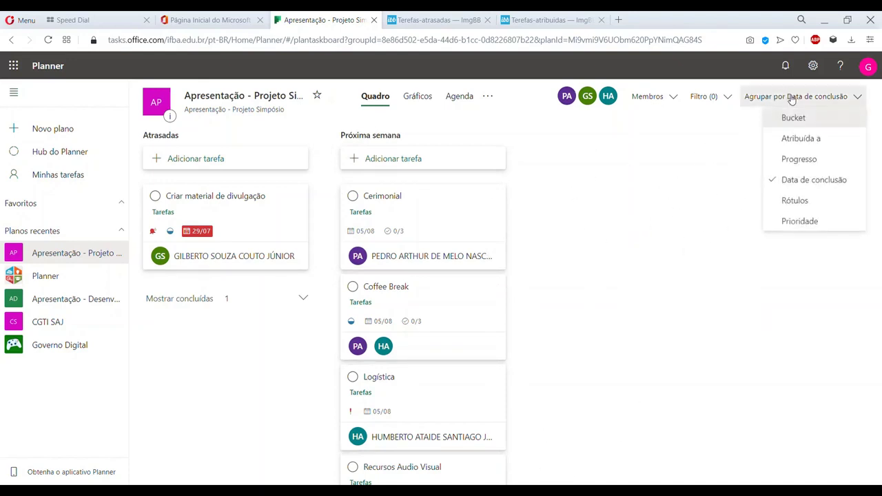
{"action": "left_click", "coordinate": [800, 160]}
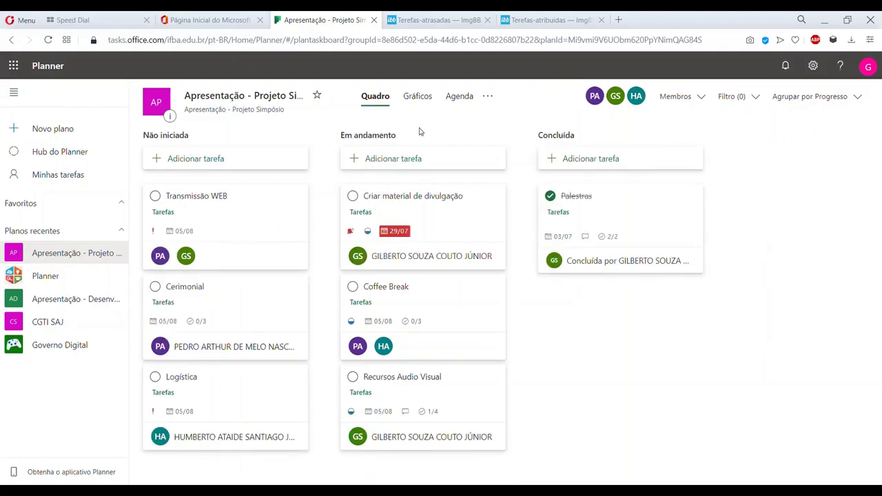
Step: Group the board by assignee (Atribuída a) and look across each member's task column
{"action": "left_click", "coordinate": [821, 96]}
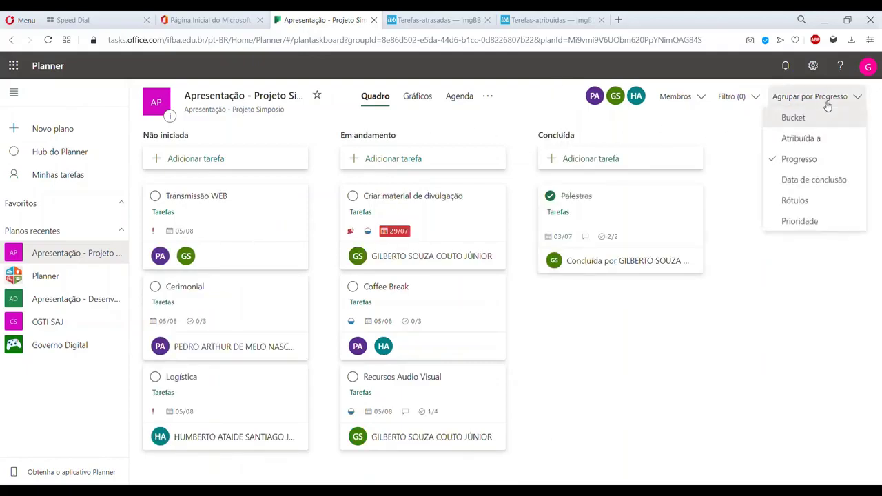
{"action": "left_click", "coordinate": [819, 138]}
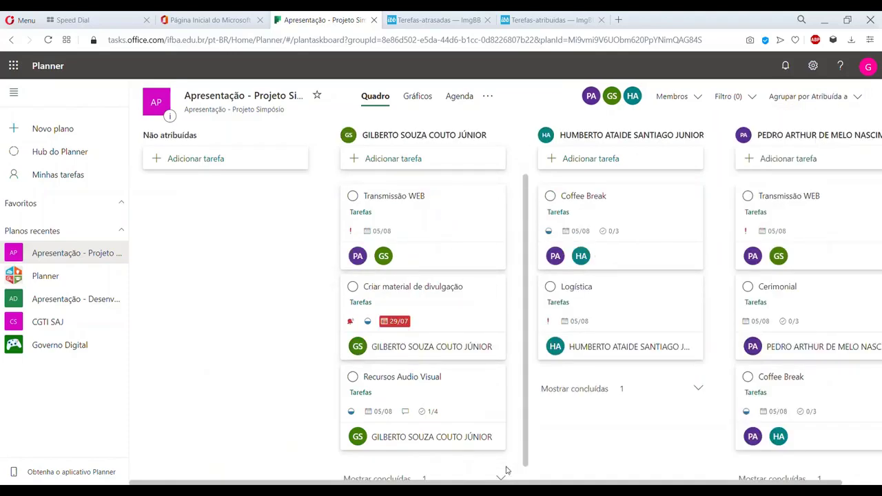
{"action": "left_click_drag", "start_coordinate": [510, 483], "coordinate": [546, 484]}
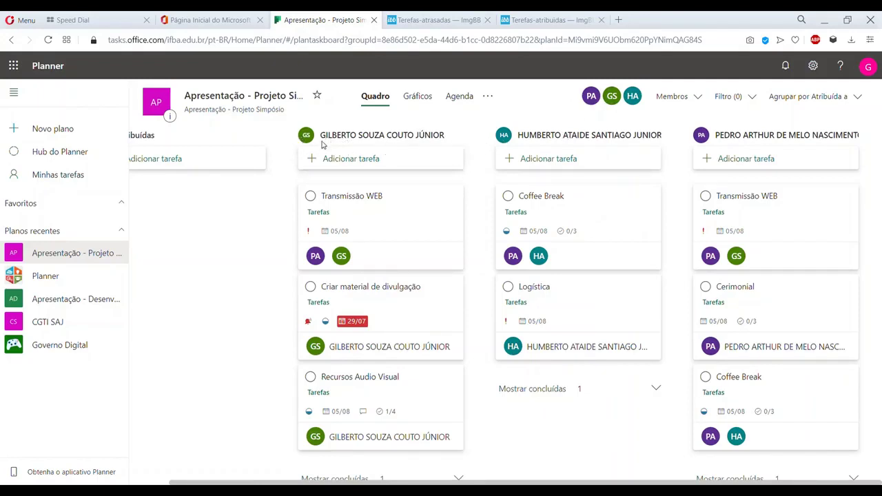
Step: Group the board by Bucket again and review the available grouping options
{"action": "left_click", "coordinate": [831, 97]}
{"action": "left_click", "coordinate": [806, 118]}
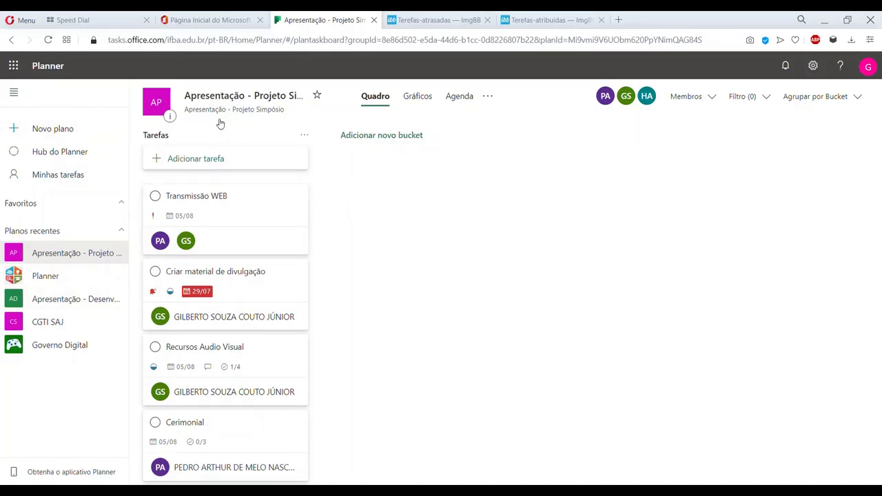
{"action": "left_click", "coordinate": [806, 97]}
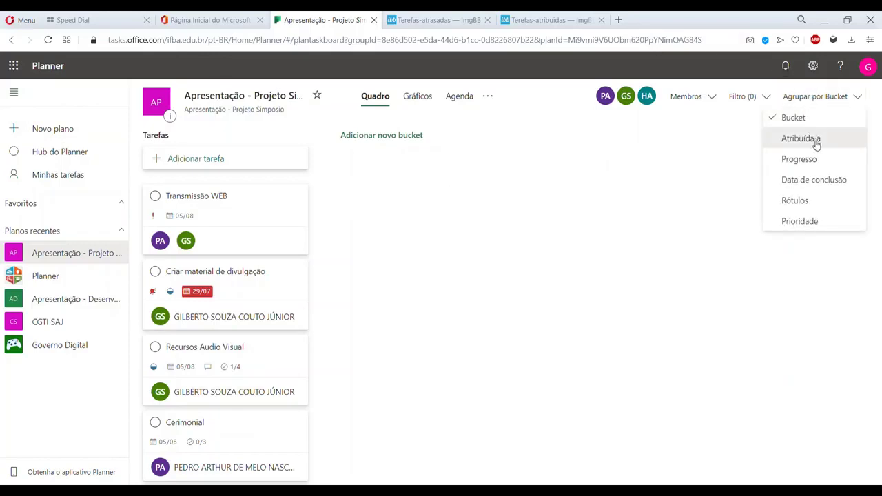
{"action": "left_click", "coordinate": [354, 183]}
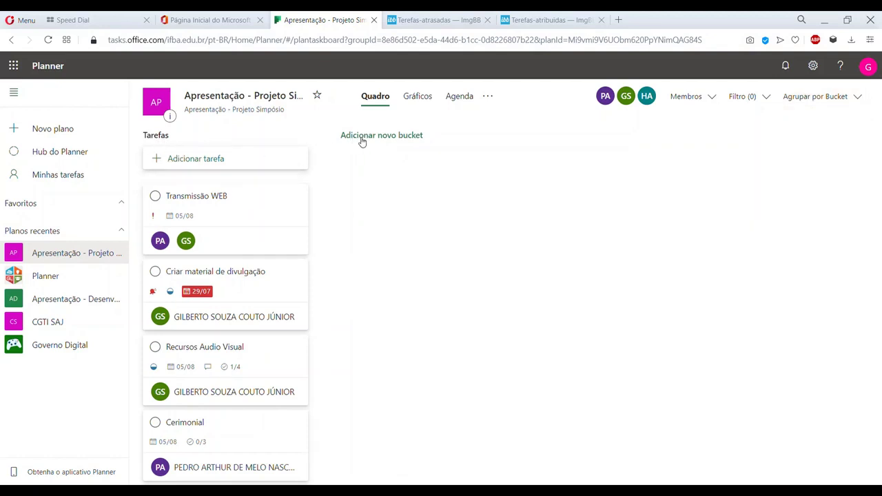
{"action": "left_click", "coordinate": [845, 96]}
{"action": "left_click", "coordinate": [853, 97]}
Step: Add a new bucket named 1 beside the Tarefas bucket
{"action": "left_click", "coordinate": [414, 138]}
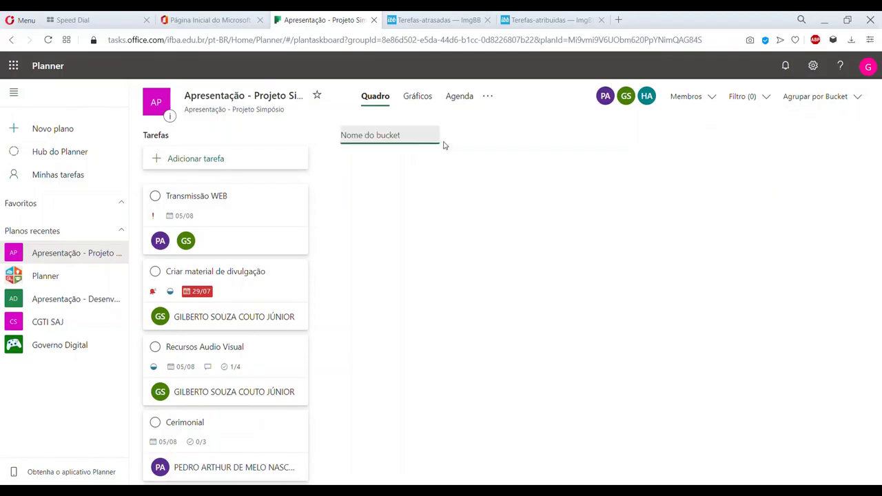
{"action": "type", "text": "1"}
{"action": "key", "text": "Return"}
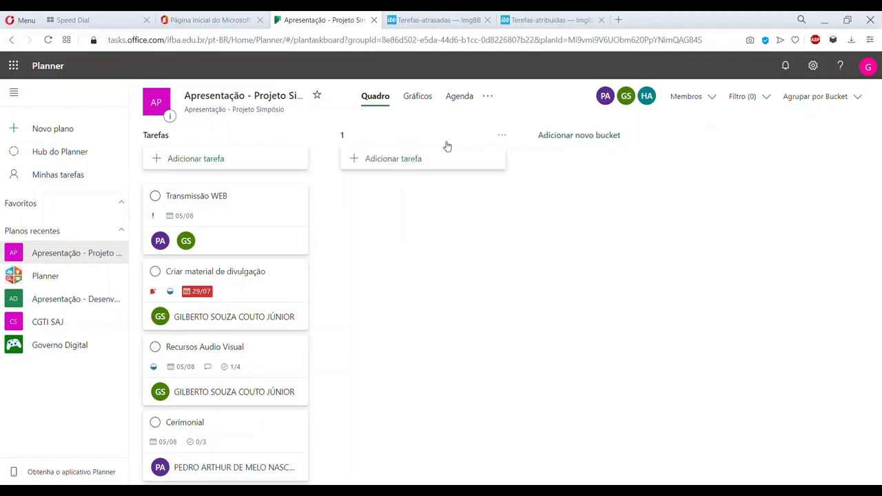
Step: Add two more buckets to the board, named 2 and 3, after bucket 1
{"action": "left_click", "coordinate": [565, 139]}
{"action": "type", "text": "2"}
{"action": "key", "text": "Return"}
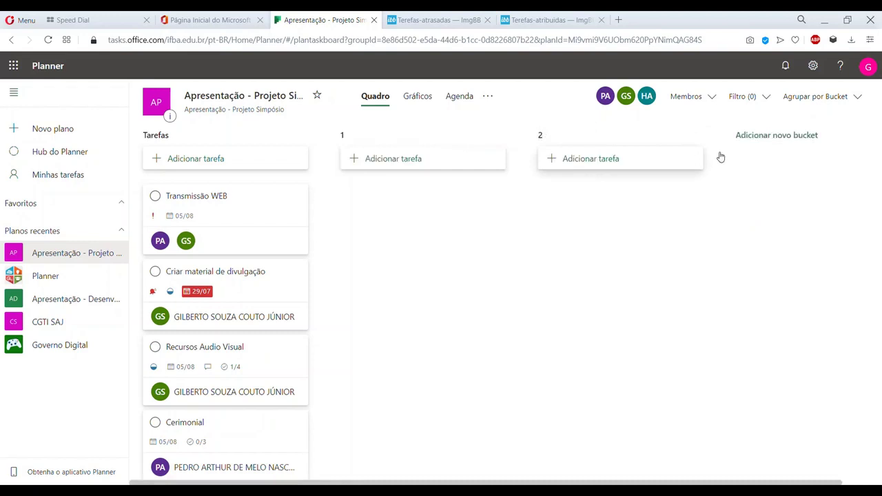
{"action": "left_click", "coordinate": [772, 135]}
{"action": "type", "text": "3"}
{"action": "key", "text": "Return"}
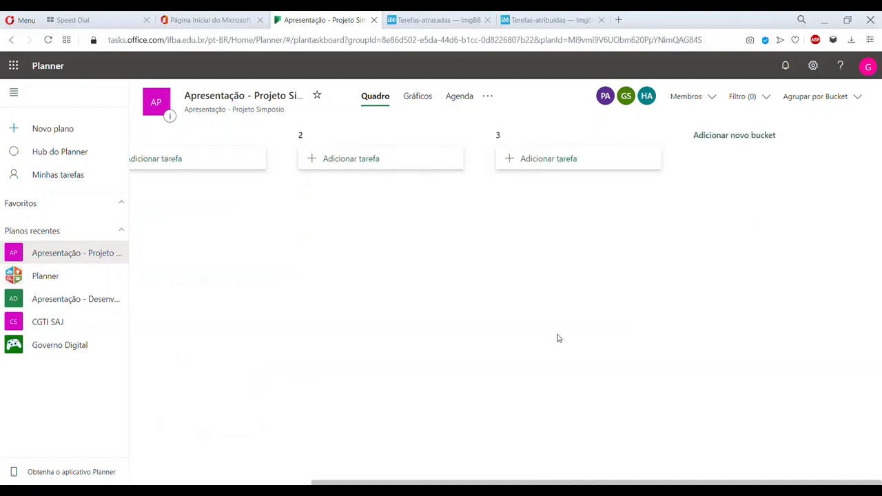
Step: Reorder the buckets by moving bucket 2 ahead of bucket 1 and bucket 3 ahead of Tarefas
{"action": "left_click_drag", "start_coordinate": [512, 481], "coordinate": [345, 481]}
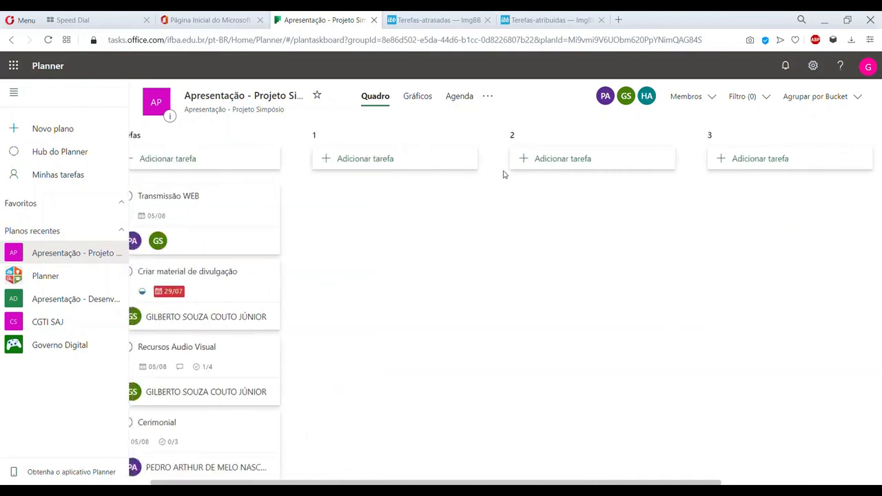
{"action": "left_click_drag", "start_coordinate": [548, 142], "coordinate": [406, 135]}
{"action": "left_click_drag", "start_coordinate": [711, 145], "coordinate": [186, 138]}
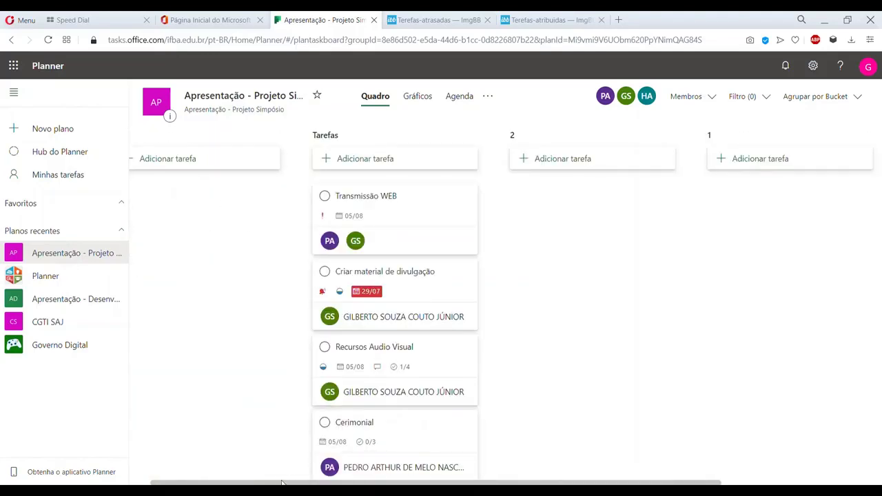
Step: Move bucket 3 back to the end of the board and bucket 1 back between Tarefas and bucket 2
{"action": "left_click_drag", "start_coordinate": [279, 484], "coordinate": [258, 485]}
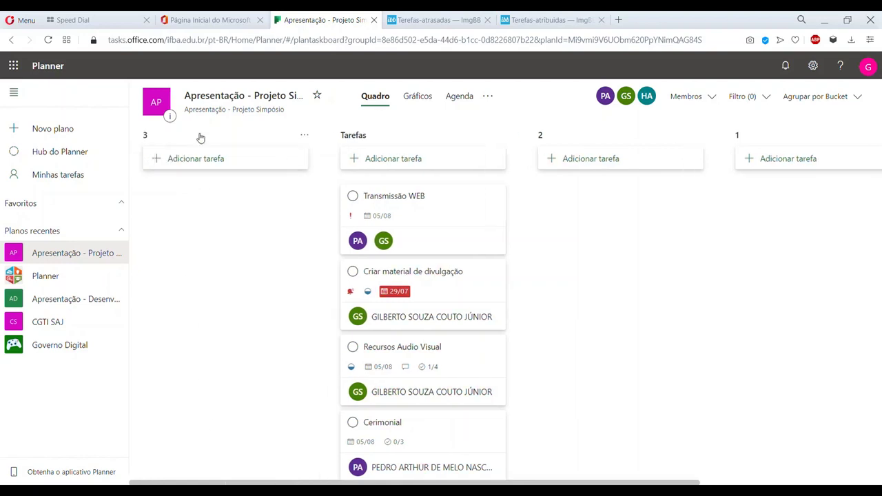
{"action": "left_click_drag", "start_coordinate": [199, 138], "coordinate": [765, 144]}
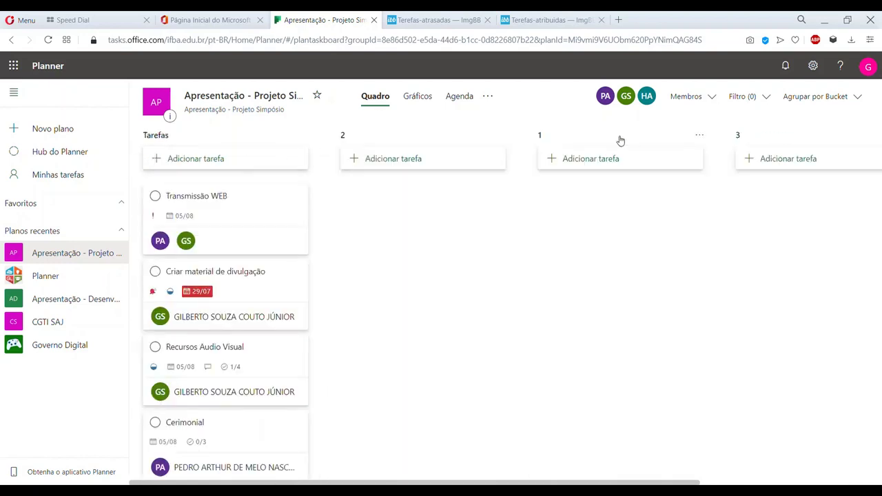
{"action": "left_click_drag", "start_coordinate": [600, 140], "coordinate": [378, 133]}
Step: Delete buckets 2, 1 and 3 from the board, leaving only the Tarefas bucket
{"action": "left_click", "coordinate": [699, 138]}
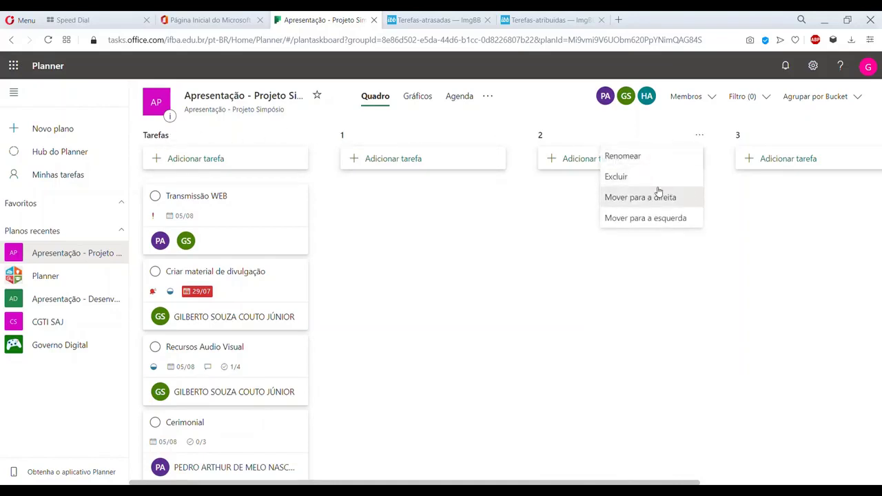
{"action": "left_click", "coordinate": [617, 178]}
{"action": "left_click", "coordinate": [570, 286]}
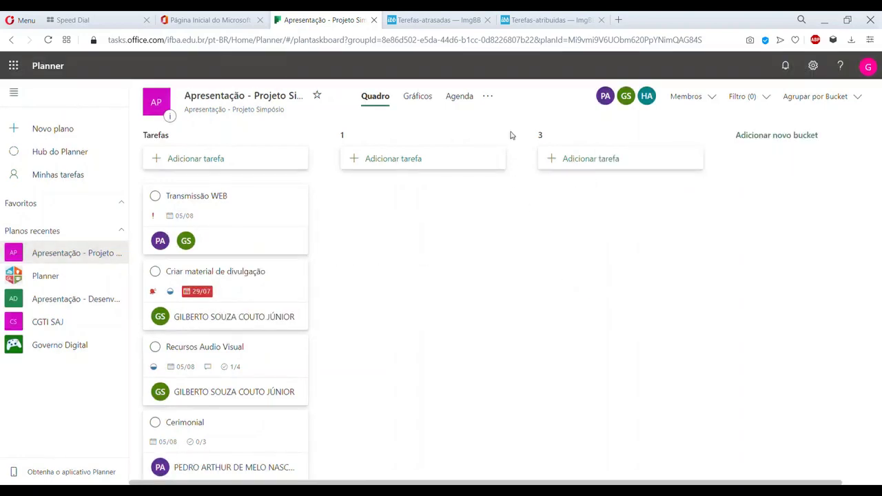
{"action": "left_click", "coordinate": [506, 136]}
{"action": "left_click", "coordinate": [457, 173]}
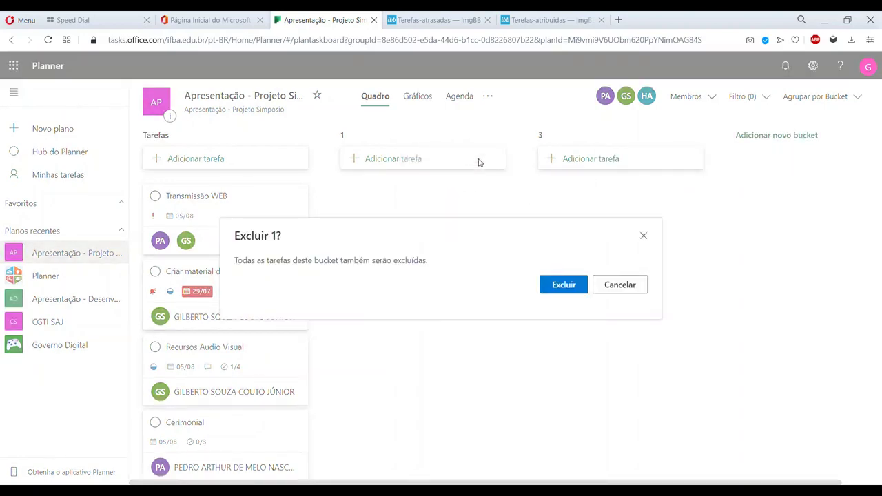
{"action": "left_click", "coordinate": [571, 284]}
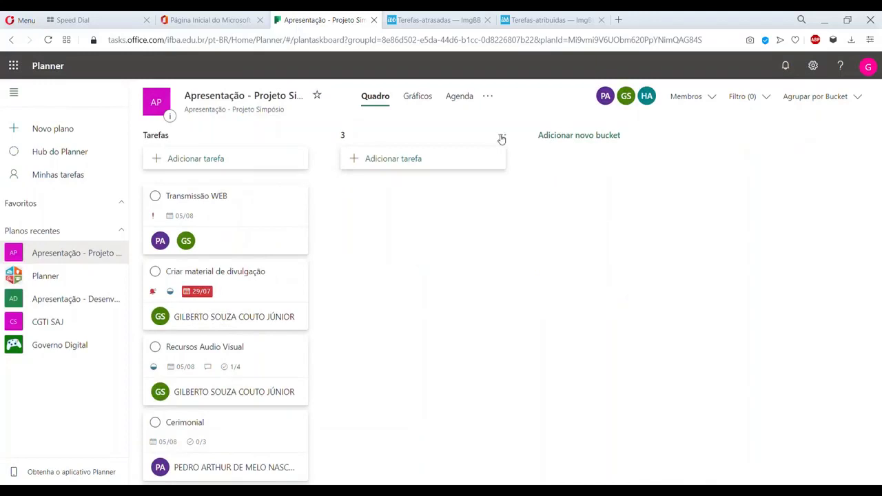
{"action": "left_click", "coordinate": [501, 136]}
{"action": "left_click", "coordinate": [451, 177]}
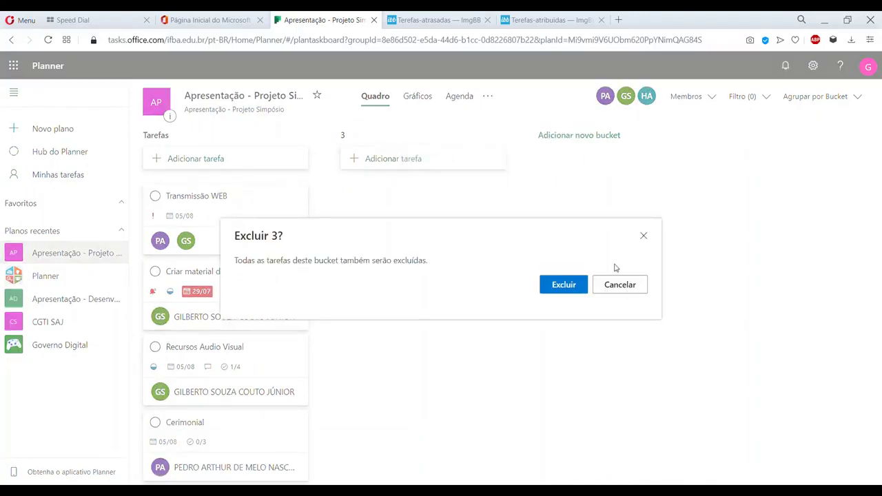
{"action": "left_click", "coordinate": [564, 285]}
Step: Group the Apresentação - Projeto Simpósio board by progress (Progresso)
{"action": "left_click", "coordinate": [858, 97]}
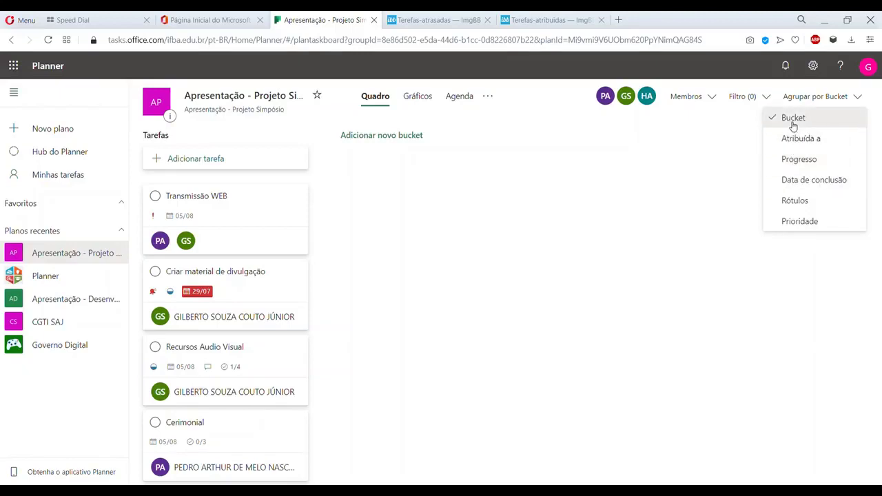
{"action": "left_click", "coordinate": [798, 163]}
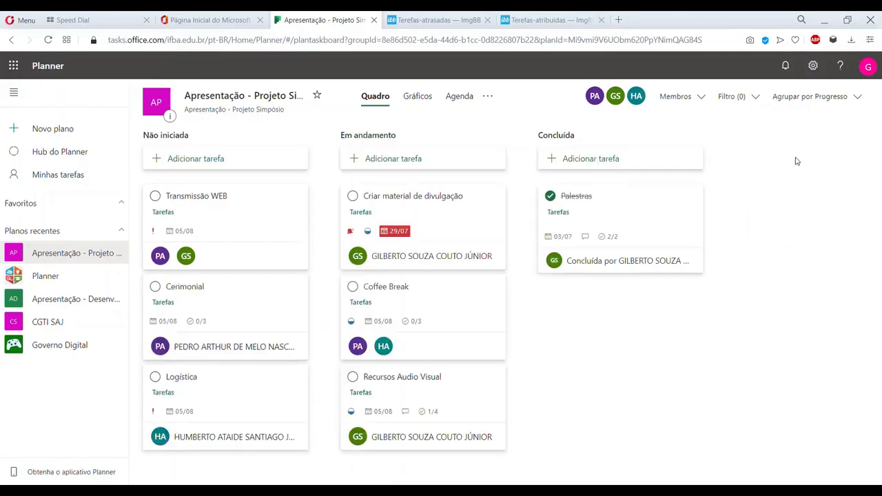
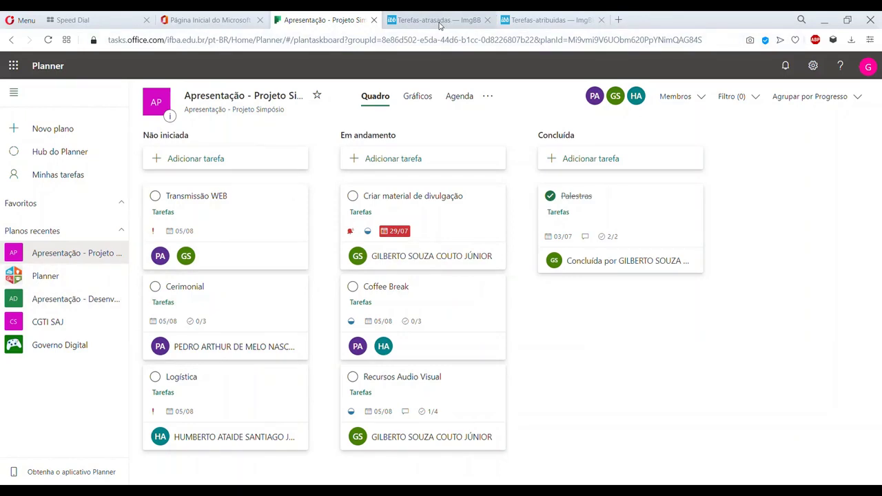
Step: Look at the sample Planner e-mail notifications for overdue and assigned tasks on ImgBB, and return to the plan's board
{"action": "left_click", "coordinate": [439, 21]}
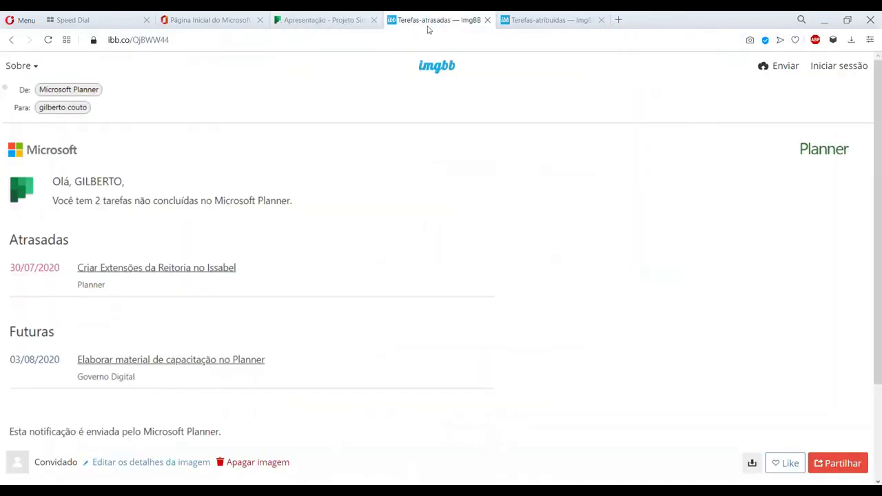
{"action": "scroll", "coordinate": [290, 167], "scroll_direction": "down", "scroll_amount": 1}
{"action": "scroll", "coordinate": [290, 168], "scroll_direction": "up", "scroll_amount": 1}
{"action": "left_click", "coordinate": [529, 27]}
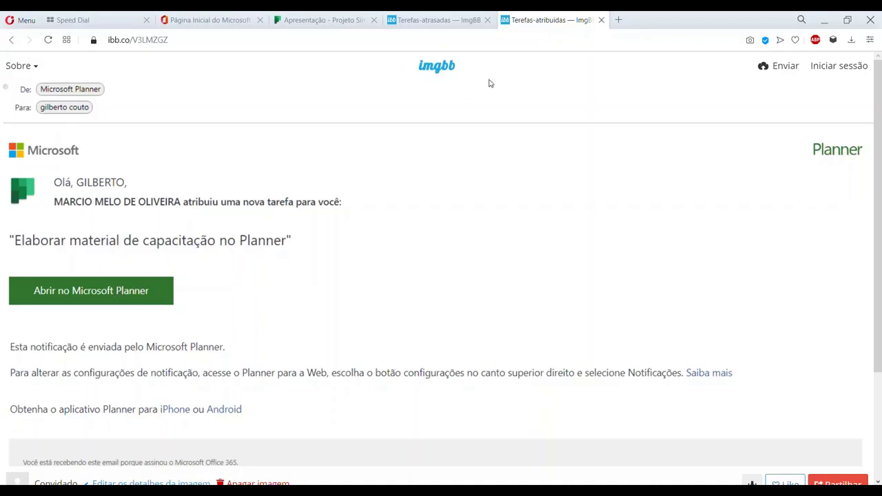
{"action": "left_click", "coordinate": [307, 17]}
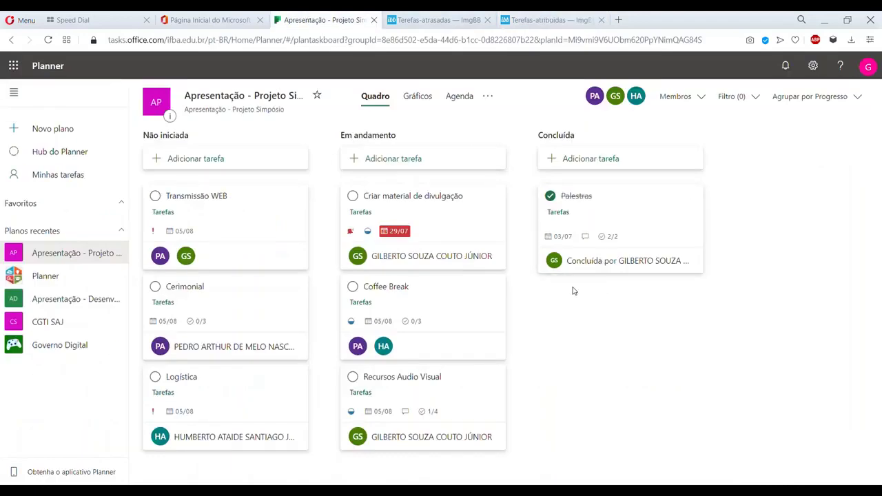
Step: Review the Transmissão WEB task's details and assignees, and check the plan's member list
{"action": "left_click", "coordinate": [209, 204]}
{"action": "scroll", "coordinate": [506, 244], "scroll_direction": "down", "scroll_amount": 3}
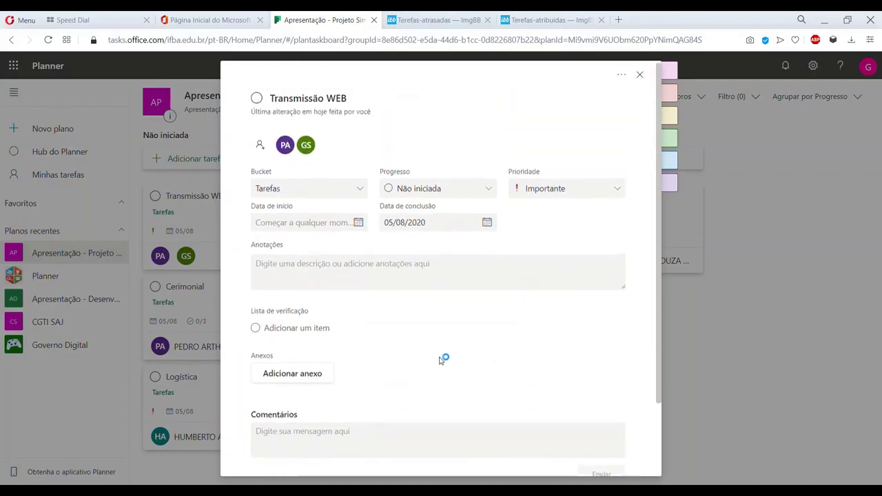
{"action": "scroll", "coordinate": [443, 282], "scroll_direction": "up", "scroll_amount": 3}
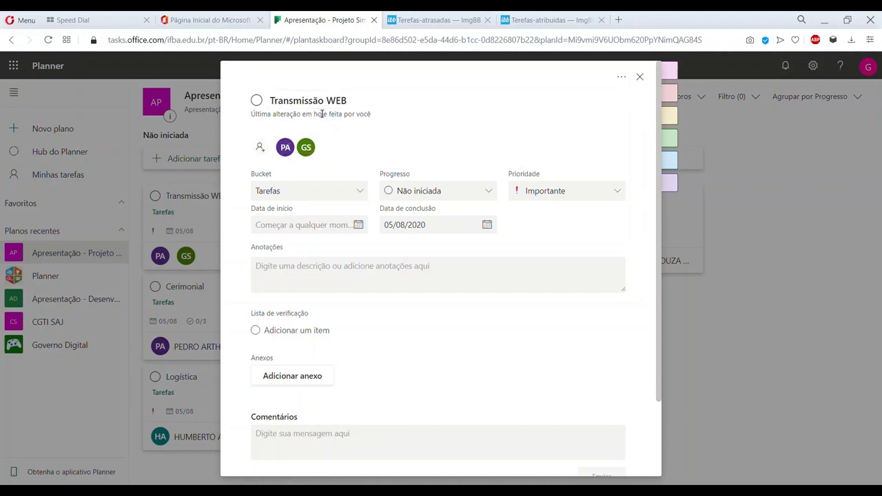
{"action": "left_click", "coordinate": [308, 149]}
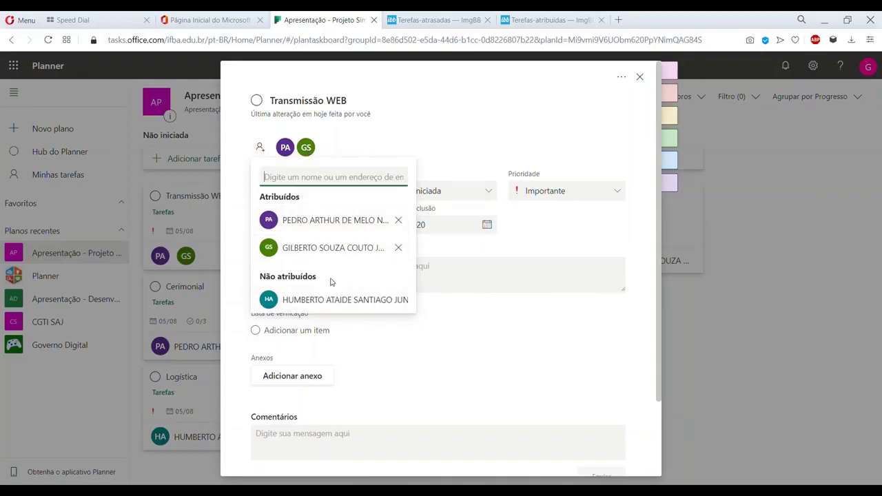
{"action": "left_click", "coordinate": [640, 77]}
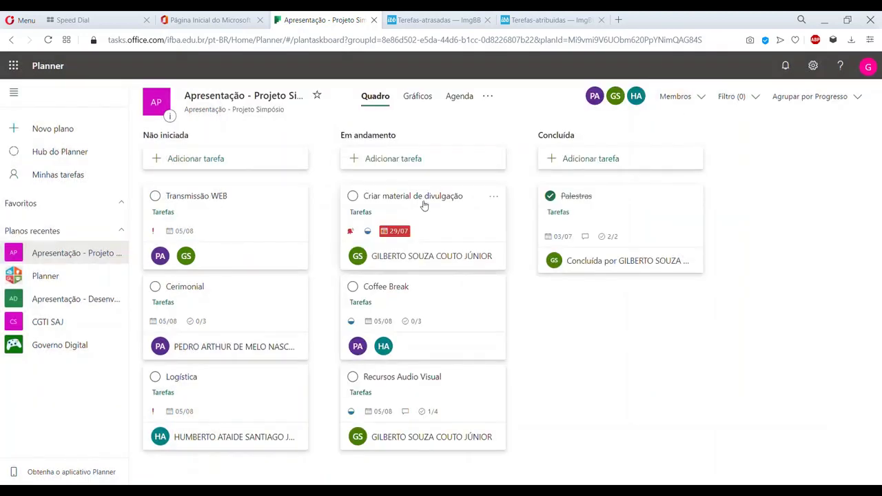
{"action": "left_click", "coordinate": [700, 101]}
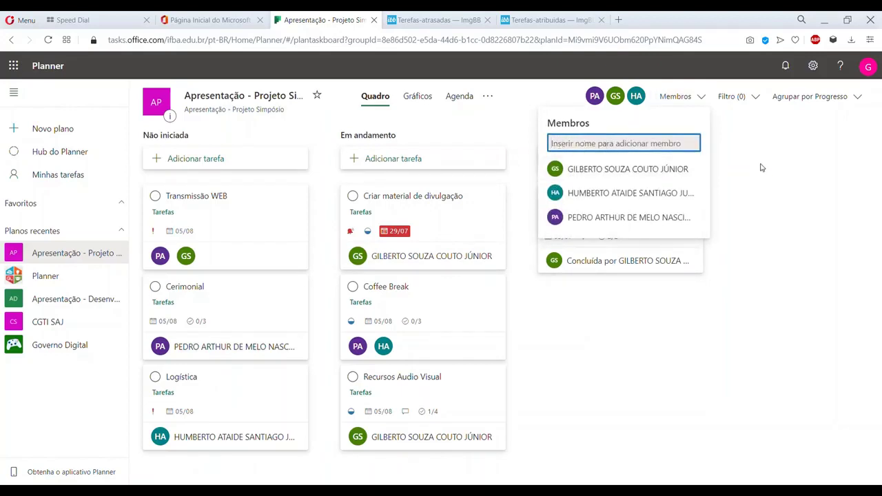
{"action": "left_click", "coordinate": [792, 169]}
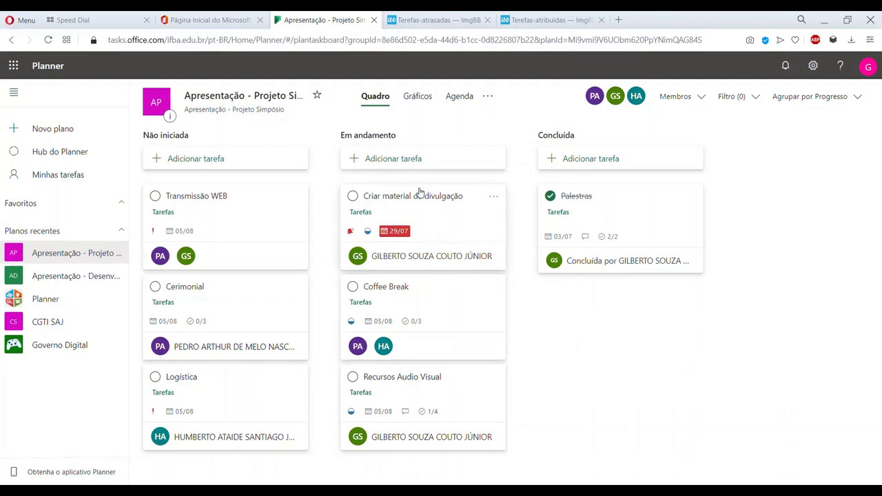
Step: Move the Criar material de divulgação task to the Concluída column and check the progress in its details
{"action": "mouse_move", "coordinate": [419, 191]}
{"action": "left_mouse_down"}
{"action": "mouse_move", "coordinate": [422, 308]}
{"action": "mouse_move", "coordinate": [409, 256]}
{"action": "mouse_move", "coordinate": [418, 390]}
{"action": "mouse_move", "coordinate": [417, 207]}
{"action": "left_mouse_up"}
{"action": "left_click_drag", "start_coordinate": [421, 201], "coordinate": [614, 232]}
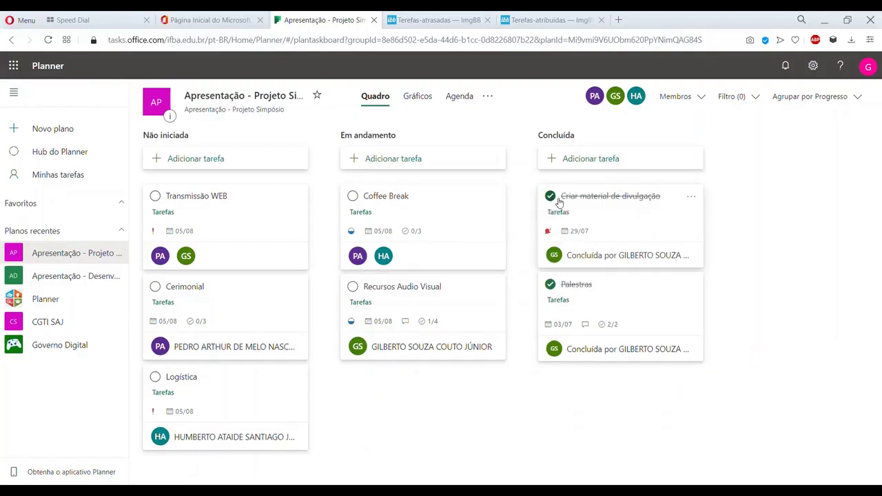
{"action": "left_click", "coordinate": [629, 231]}
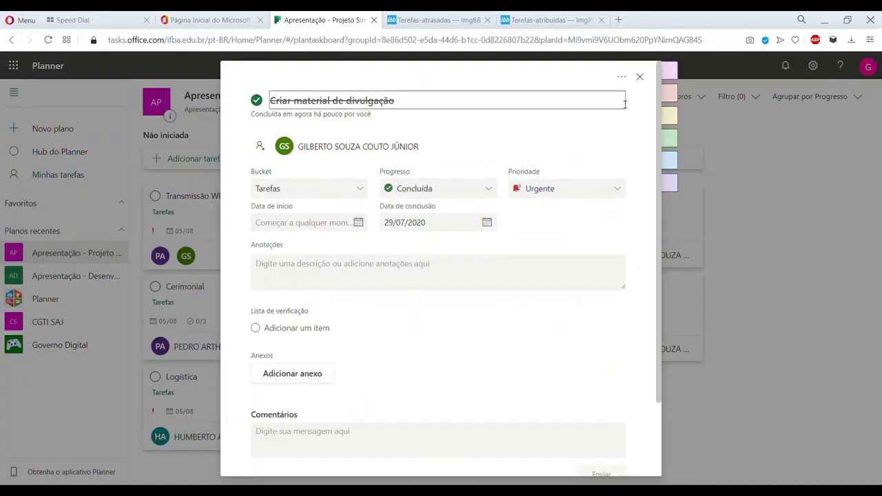
{"action": "left_click", "coordinate": [639, 78]}
Step: Move the Criar material de divulgação task to the Não iniciada column and check its progress field
{"action": "left_click_drag", "start_coordinate": [622, 197], "coordinate": [203, 191]}
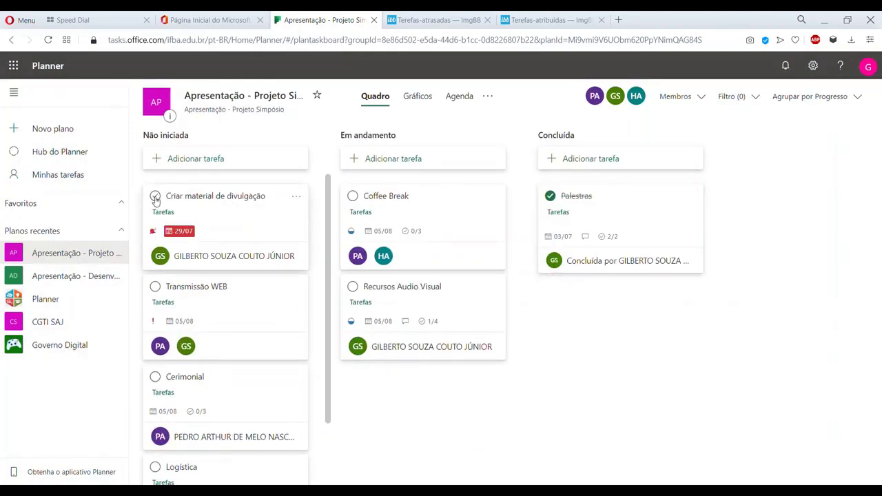
{"action": "left_click", "coordinate": [225, 215]}
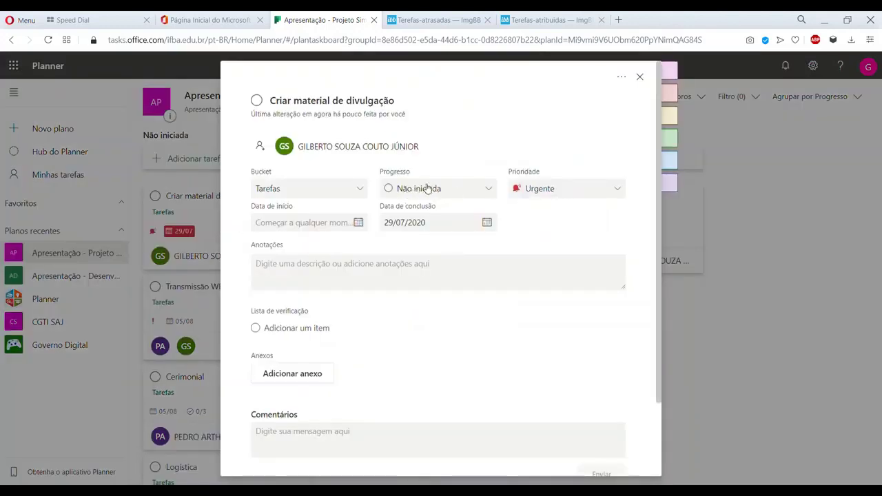
{"action": "left_click", "coordinate": [640, 77]}
Step: Return the Criar material de divulgação task to the Em andamento column and check its progress field
{"action": "left_click_drag", "start_coordinate": [232, 197], "coordinate": [417, 213]}
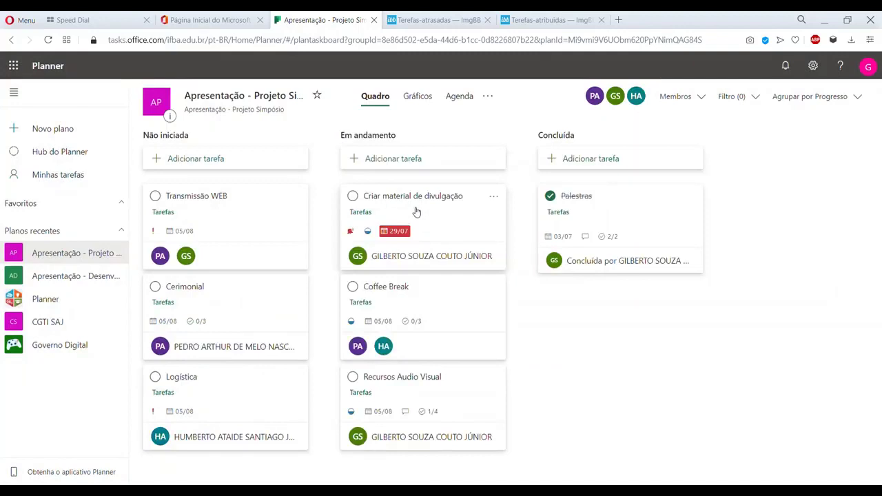
{"action": "left_click", "coordinate": [418, 213]}
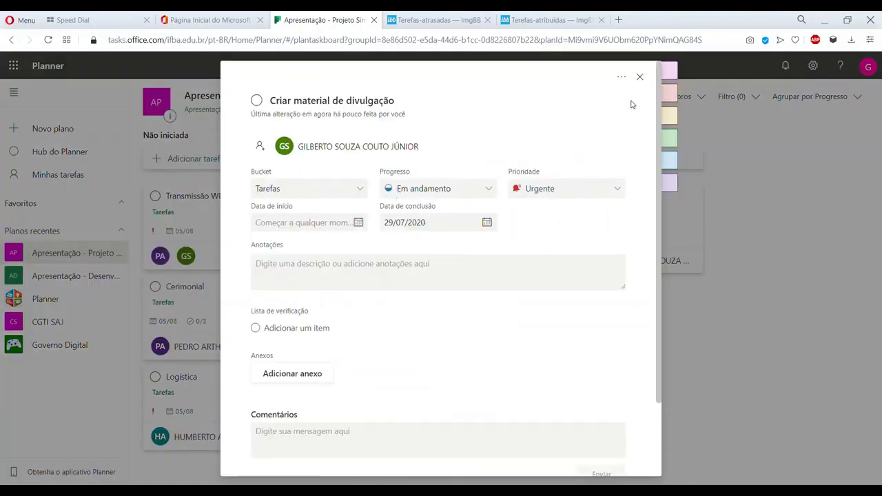
{"action": "left_click", "coordinate": [639, 78]}
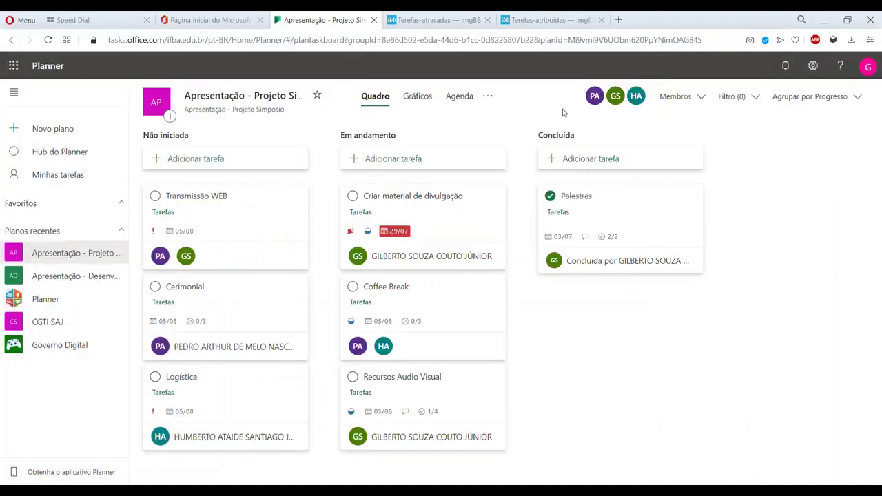
Step: Review all the fields in the Criar material de divulgação task's details and close them
{"action": "left_click", "coordinate": [454, 212]}
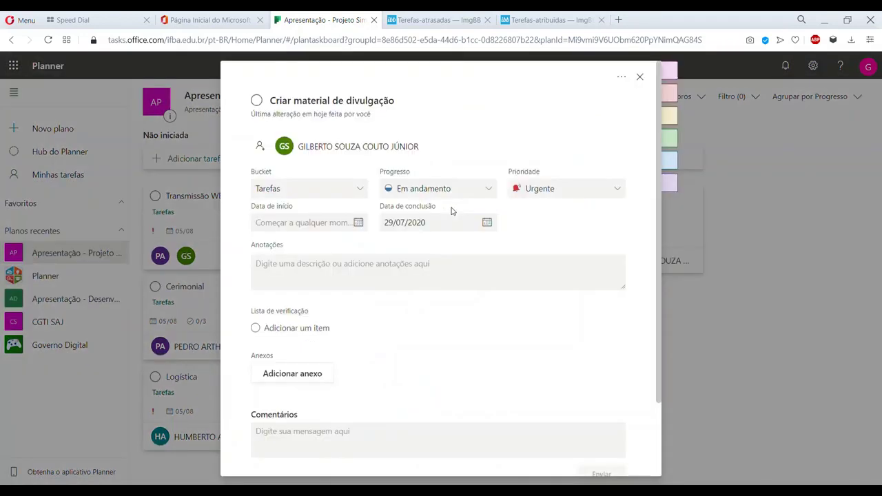
{"action": "scroll", "coordinate": [455, 210], "scroll_direction": "down", "scroll_amount": 2}
{"action": "scroll", "coordinate": [459, 215], "scroll_direction": "up", "scroll_amount": 2}
{"action": "left_click", "coordinate": [640, 79]}
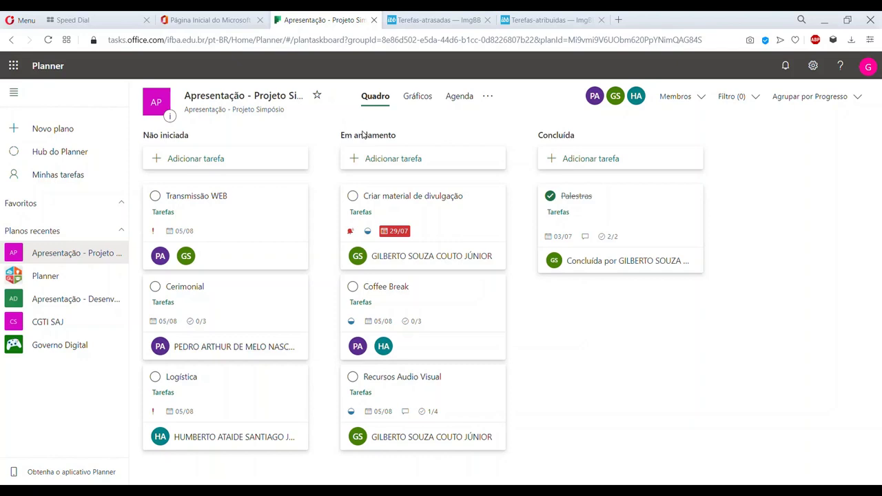
Step: Open the recent plan Apresentação - Desenvolvi... and group its board by Bucket
{"action": "left_click", "coordinate": [71, 301]}
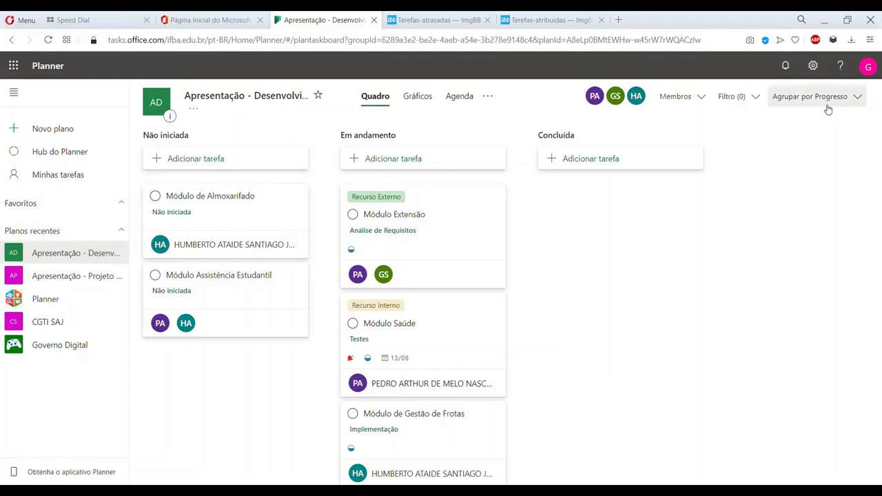
{"action": "left_click", "coordinate": [862, 101]}
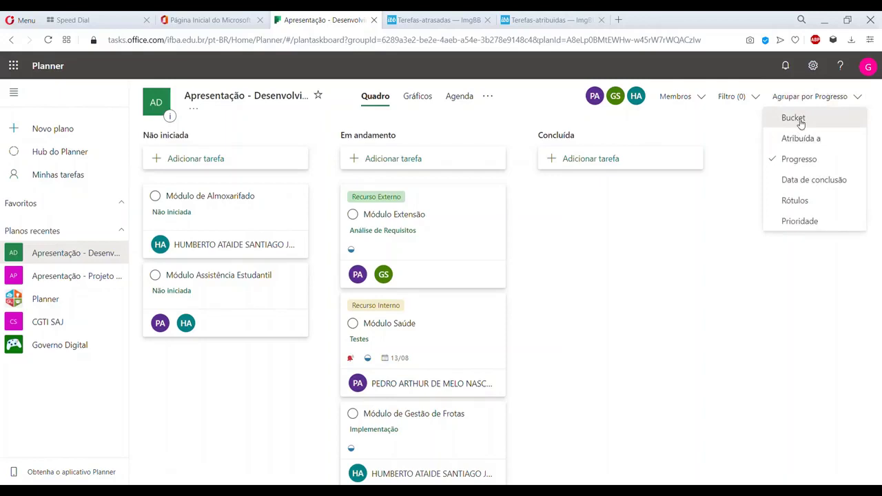
{"action": "left_click", "coordinate": [794, 119]}
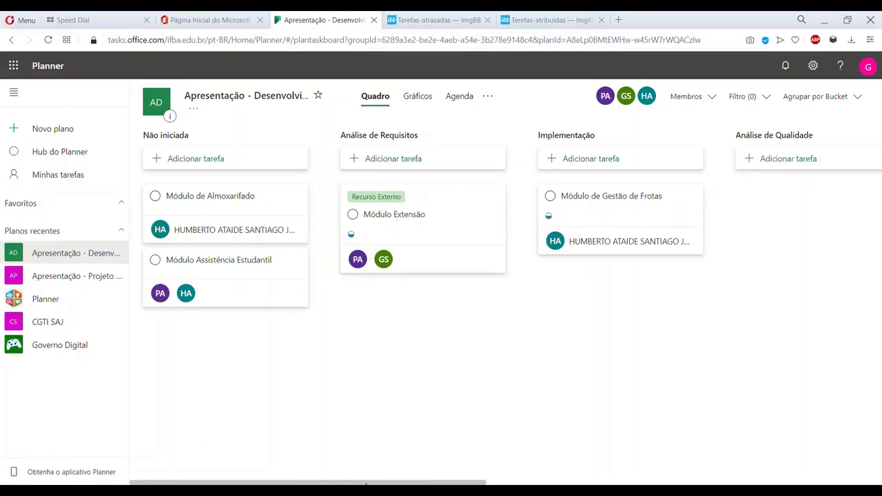
Step: Review all the buckets on the Apresentação - Desenvolvi... board, from Não iniciada to Finalizada
{"action": "left_click_drag", "start_coordinate": [365, 485], "coordinate": [370, 484]}
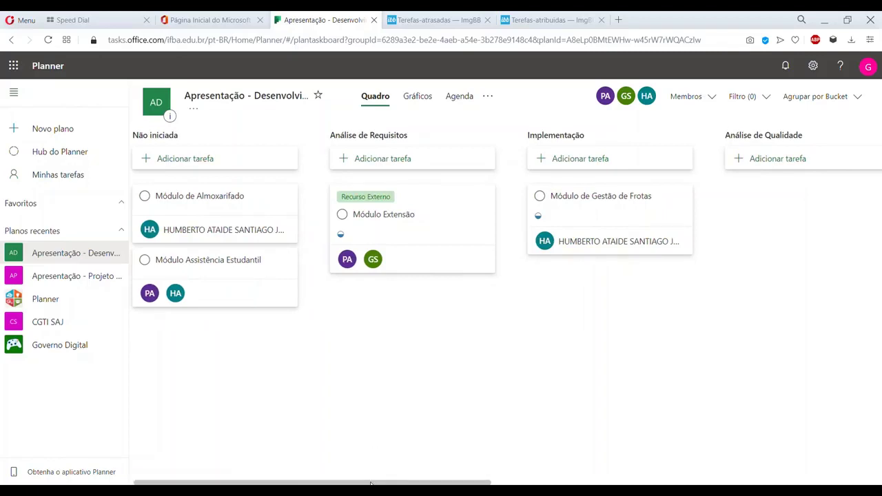
{"action": "left_click_drag", "start_coordinate": [370, 484], "coordinate": [358, 485]}
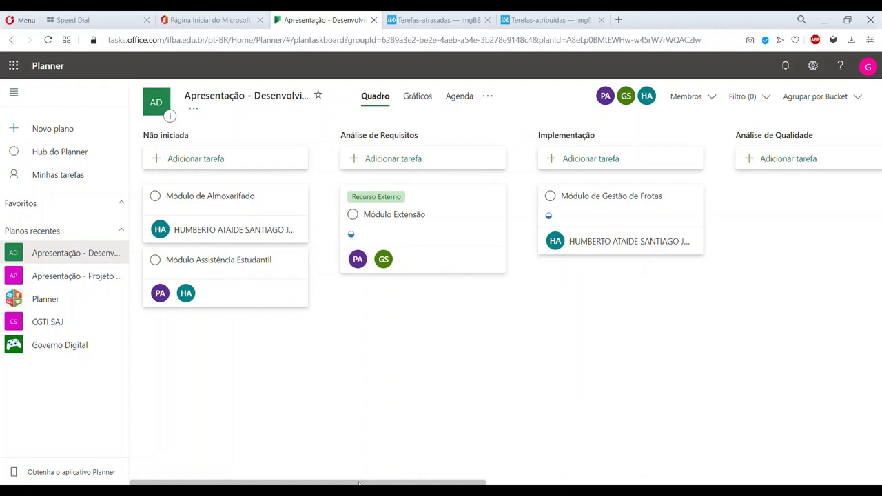
{"action": "mouse_move", "coordinate": [358, 484]}
{"action": "left_mouse_down"}
{"action": "mouse_move", "coordinate": [610, 485]}
{"action": "mouse_move", "coordinate": [365, 484]}
{"action": "left_mouse_up"}
{"action": "left_click_drag", "start_coordinate": [410, 483], "coordinate": [571, 466]}
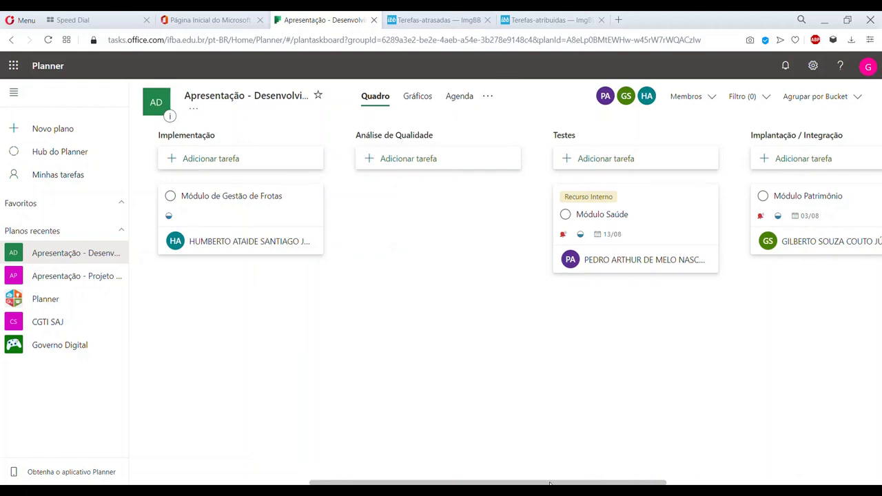
{"action": "left_click_drag", "start_coordinate": [551, 483], "coordinate": [690, 485]}
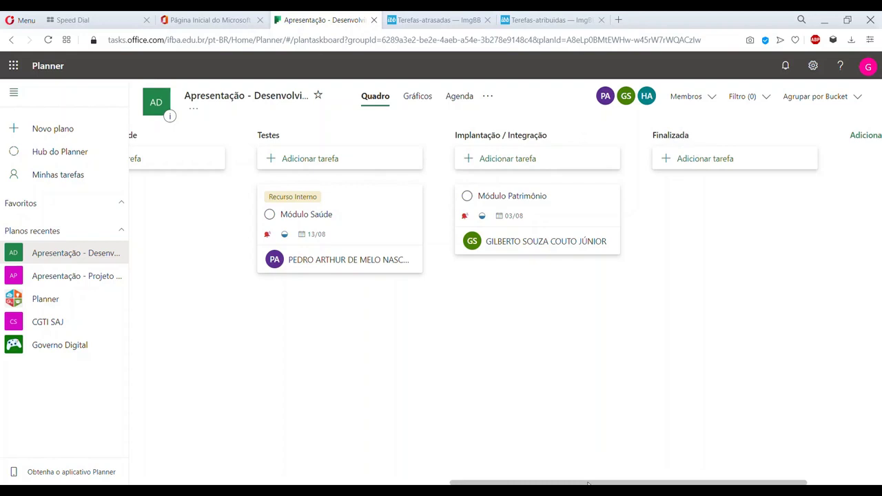
{"action": "left_click_drag", "start_coordinate": [588, 484], "coordinate": [261, 471]}
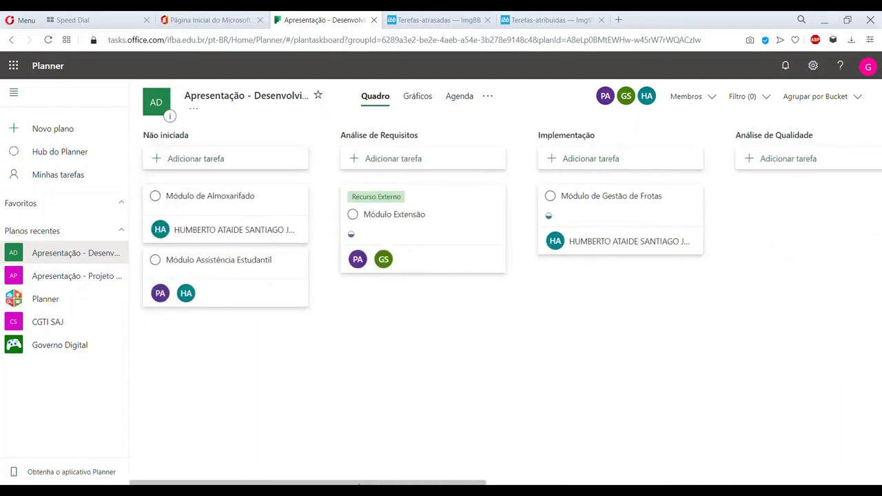
{"action": "left_click_drag", "start_coordinate": [359, 485], "coordinate": [714, 476]}
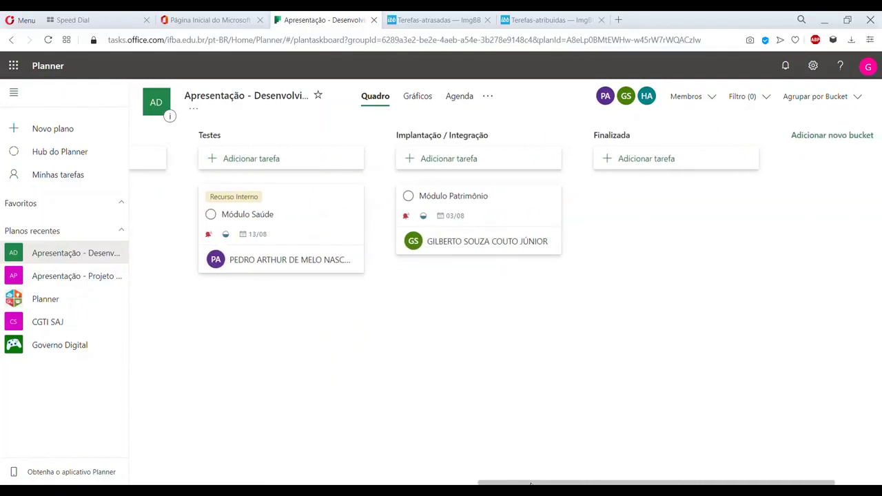
{"action": "scroll", "coordinate": [546, 485], "scroll_direction": "left", "scroll_amount": 4}
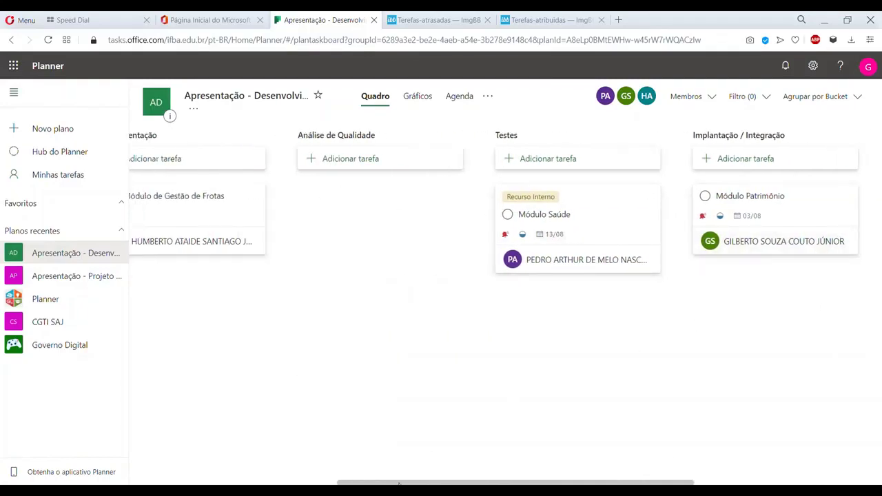
{"action": "left_click_drag", "start_coordinate": [398, 485], "coordinate": [142, 471]}
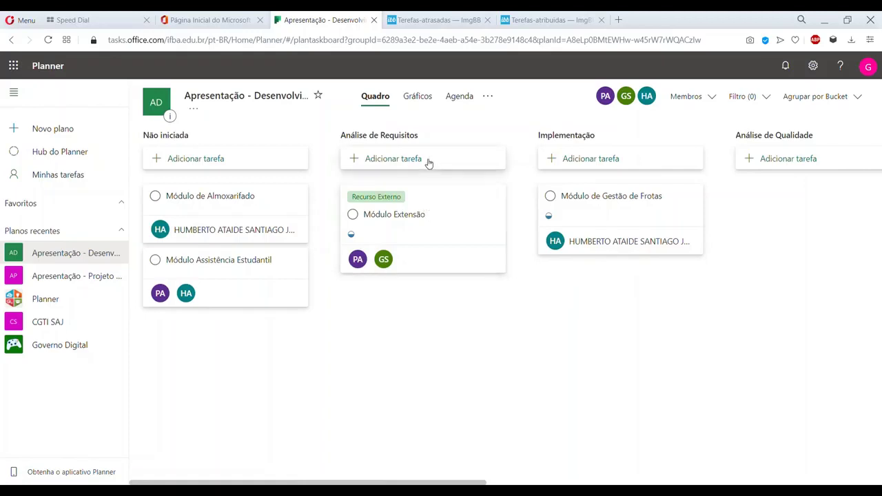
Step: Group the board by Progresso and review the bucket name on each task in the Em andamento column
{"action": "left_click", "coordinate": [828, 100]}
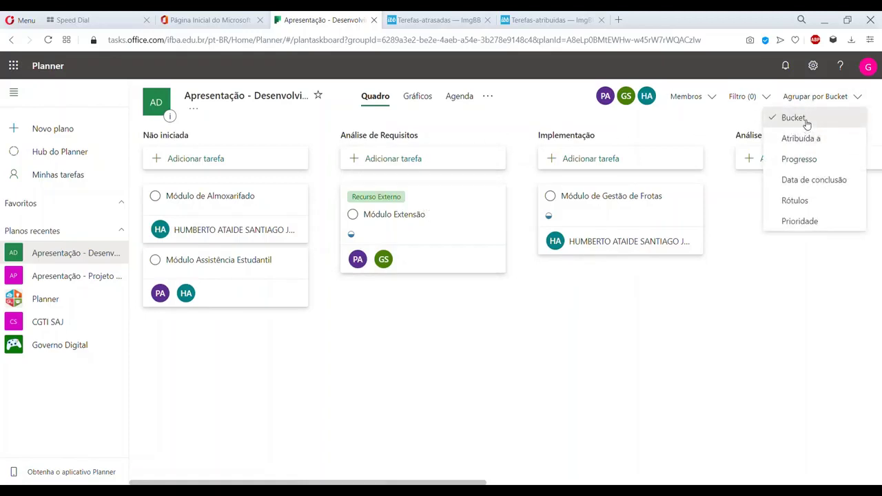
{"action": "left_click", "coordinate": [805, 121]}
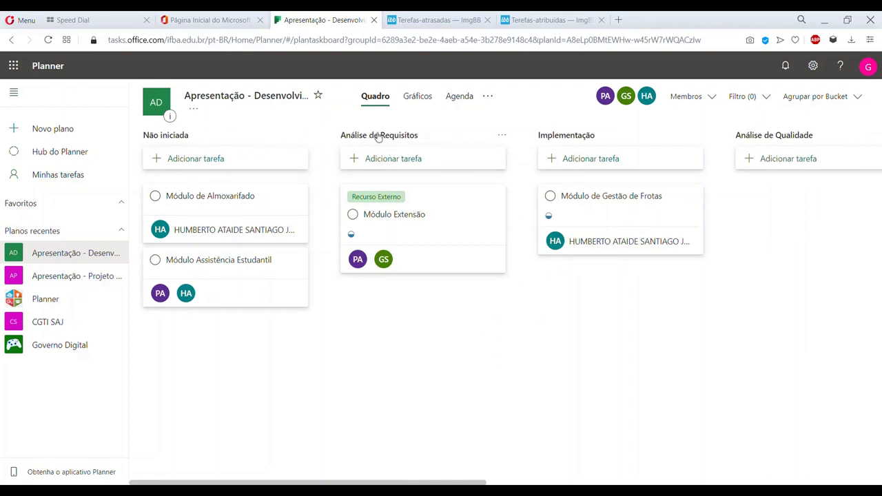
{"action": "mouse_move", "coordinate": [617, 142]}
{"action": "left_mouse_down"}
{"action": "mouse_move", "coordinate": [376, 138]}
{"action": "mouse_move", "coordinate": [627, 136]}
{"action": "mouse_move", "coordinate": [616, 158]}
{"action": "left_mouse_up"}
{"action": "left_click", "coordinate": [857, 97]}
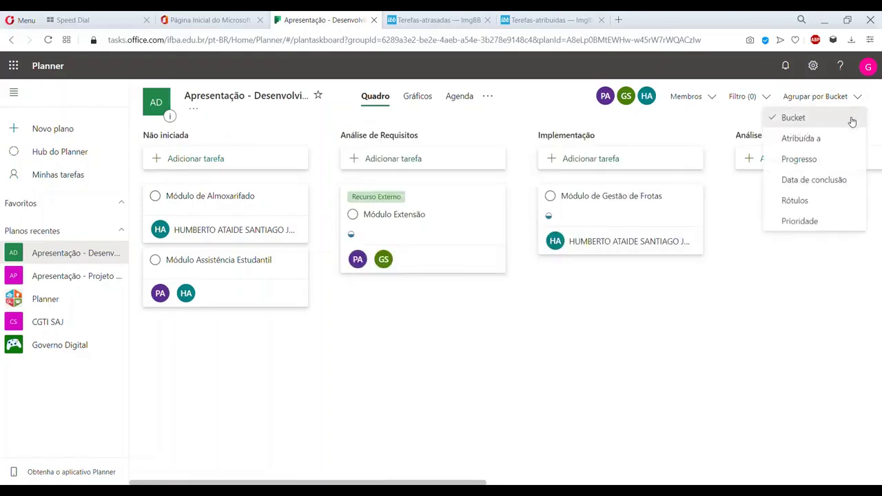
{"action": "left_click", "coordinate": [799, 159]}
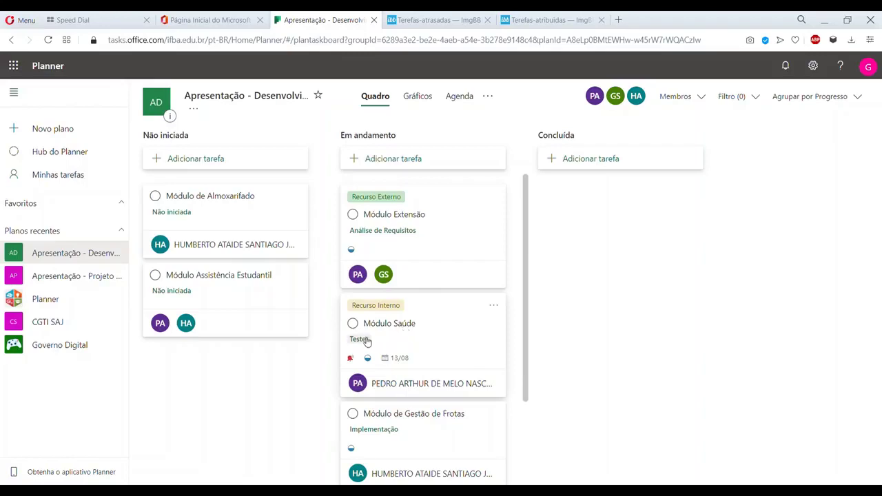
{"action": "scroll", "coordinate": [366, 341], "scroll_direction": "down", "scroll_amount": 3}
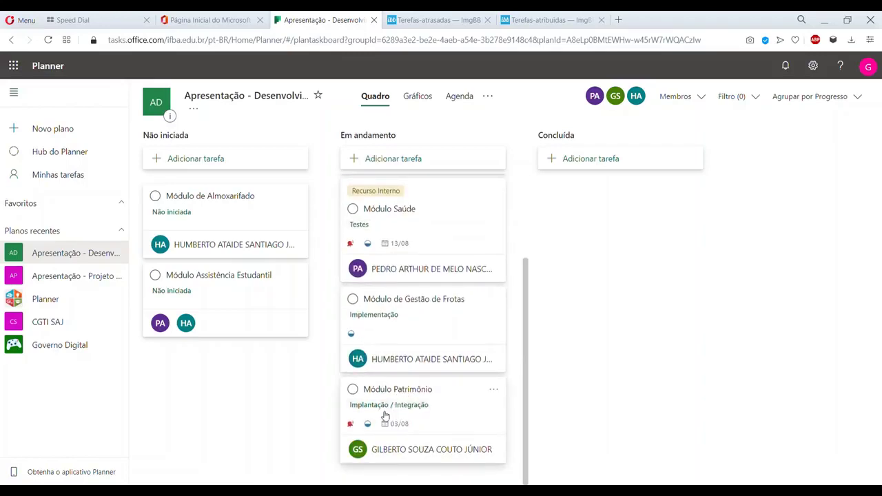
{"action": "scroll", "coordinate": [427, 406], "scroll_direction": "up", "scroll_amount": 3}
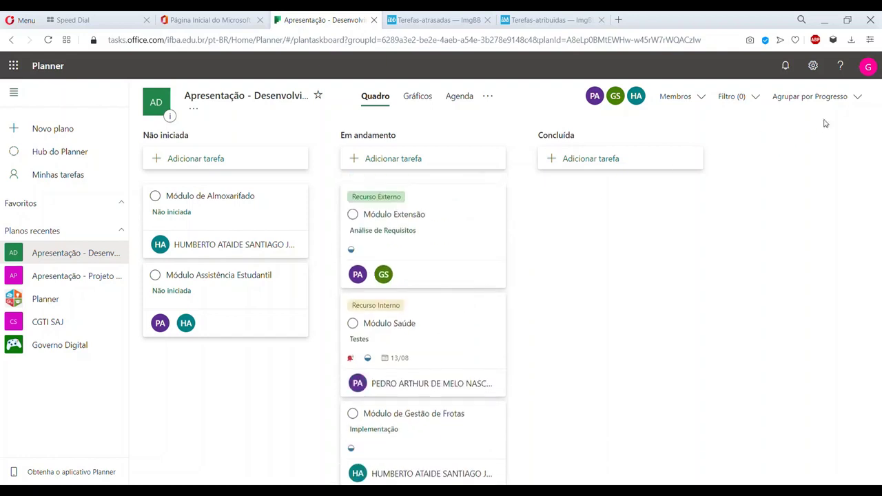
Step: View the board grouped by Prioridade, Rótulos, Data de conclusão and Atribuída a, and return it to Bucket grouping
{"action": "left_click", "coordinate": [835, 97]}
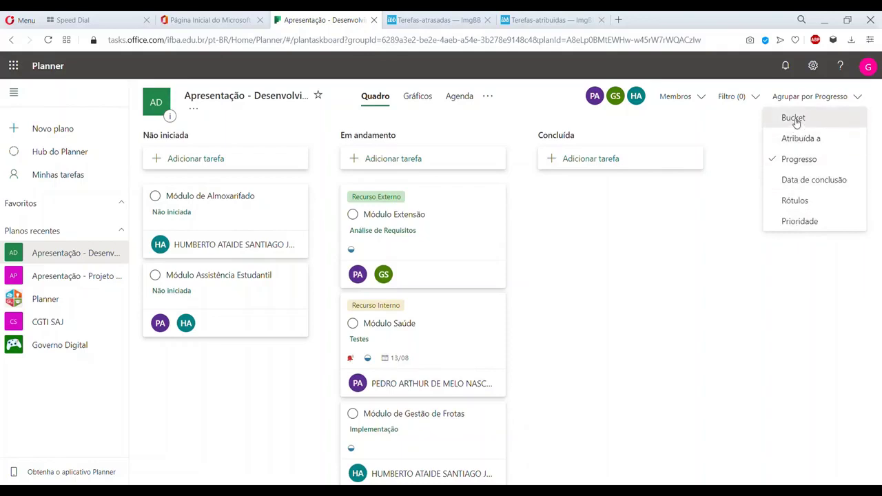
{"action": "left_click", "coordinate": [792, 221]}
{"action": "left_click", "coordinate": [837, 97]}
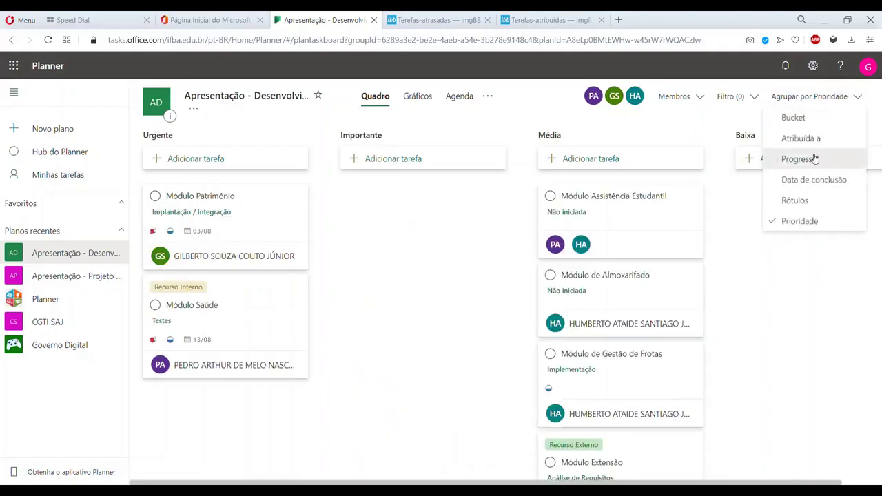
{"action": "left_click", "coordinate": [799, 200]}
{"action": "left_click", "coordinate": [834, 99]}
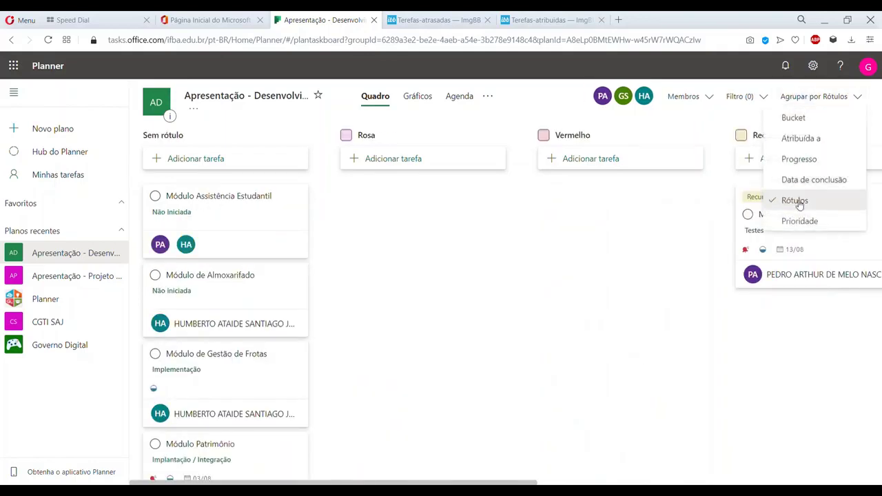
{"action": "left_click", "coordinate": [803, 180]}
{"action": "left_click", "coordinate": [796, 97]}
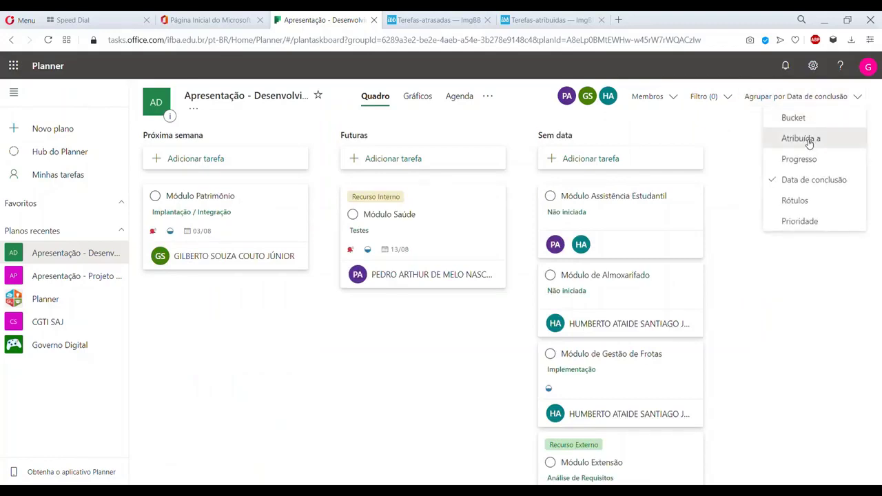
{"action": "left_click", "coordinate": [809, 141]}
{"action": "left_click", "coordinate": [827, 97]}
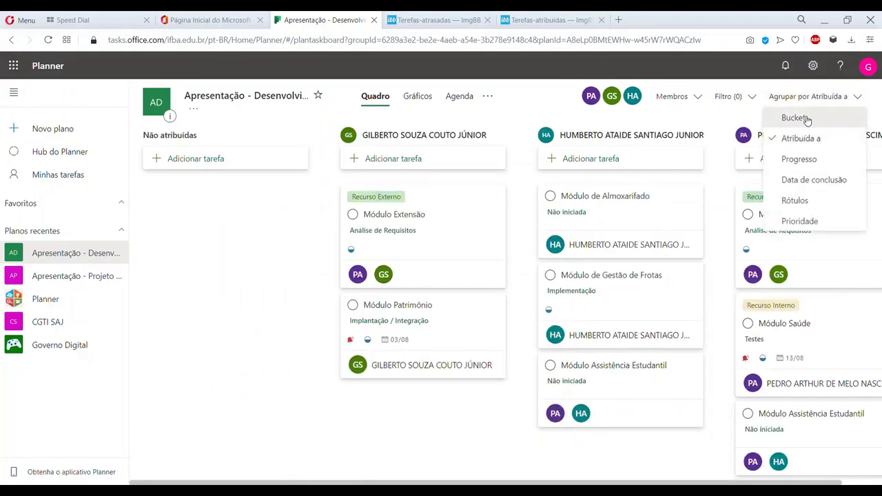
{"action": "left_click", "coordinate": [797, 118]}
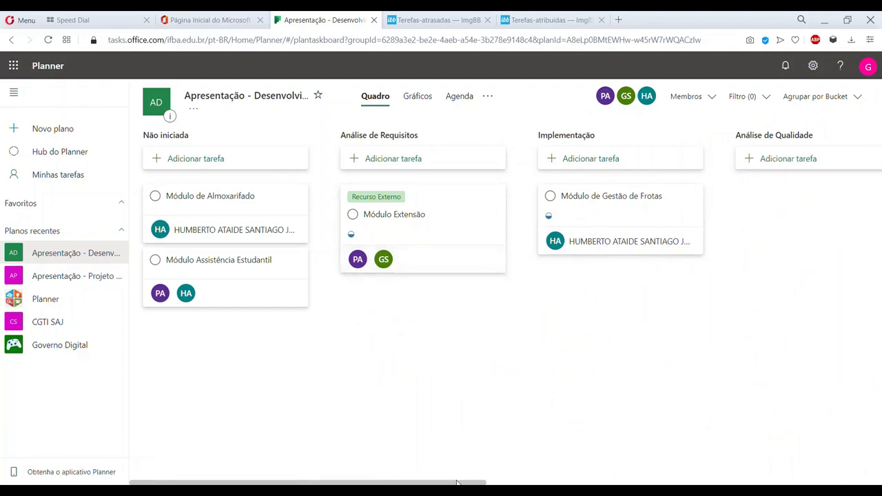
Step: Open the Módulo Extensão task in Análise de Requisitos, review its Recurso Interno and Recurso Externo labels, and close it
{"action": "left_click_drag", "start_coordinate": [456, 482], "coordinate": [523, 476]}
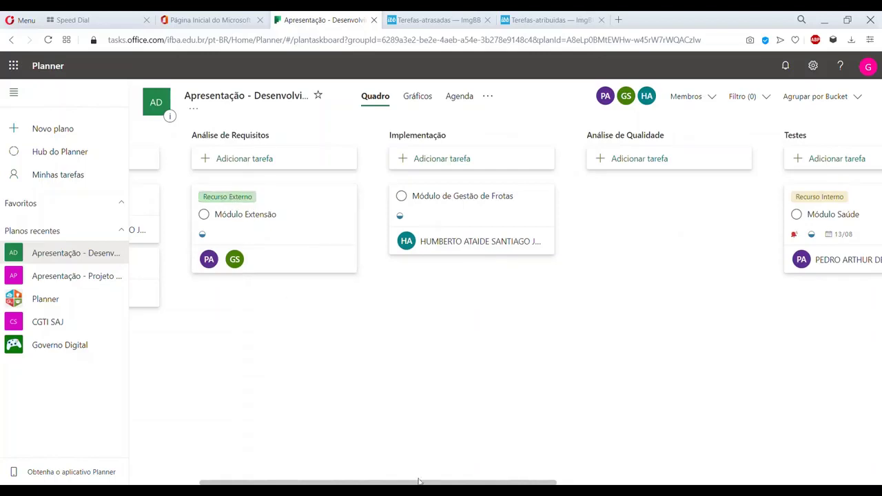
{"action": "left_click_drag", "start_coordinate": [416, 484], "coordinate": [406, 484]}
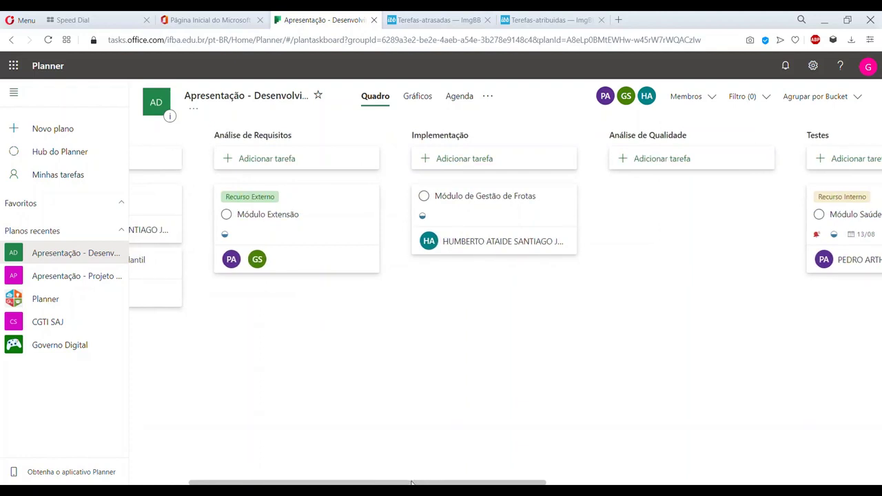
{"action": "mouse_move", "coordinate": [412, 484]}
{"action": "left_mouse_down"}
{"action": "mouse_move", "coordinate": [447, 485]}
{"action": "mouse_move", "coordinate": [408, 484]}
{"action": "left_mouse_up"}
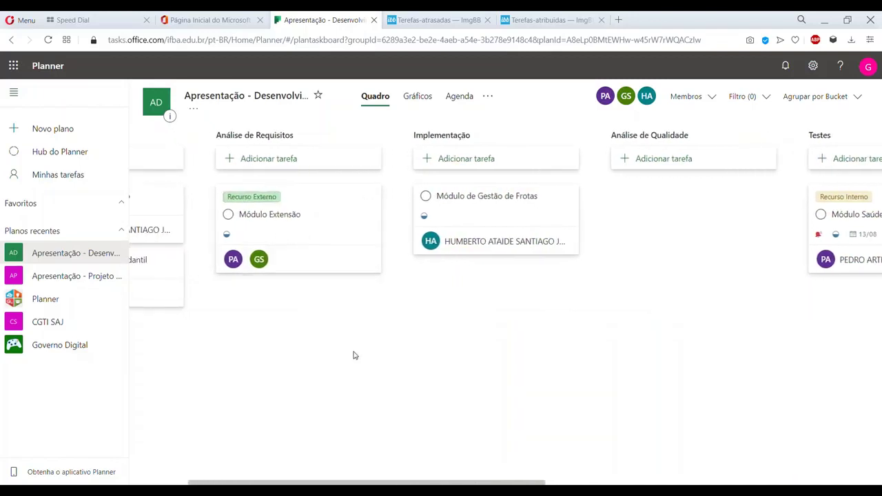
{"action": "left_click_drag", "start_coordinate": [387, 482], "coordinate": [356, 481]}
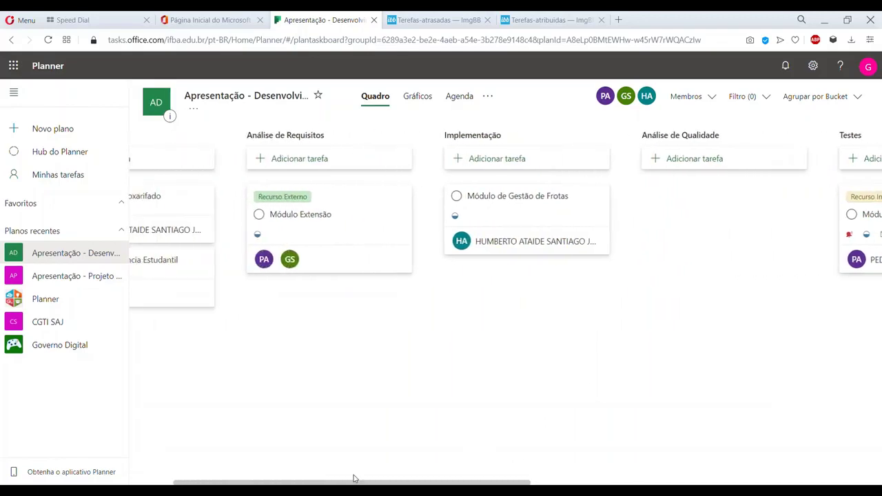
{"action": "left_click", "coordinate": [357, 220]}
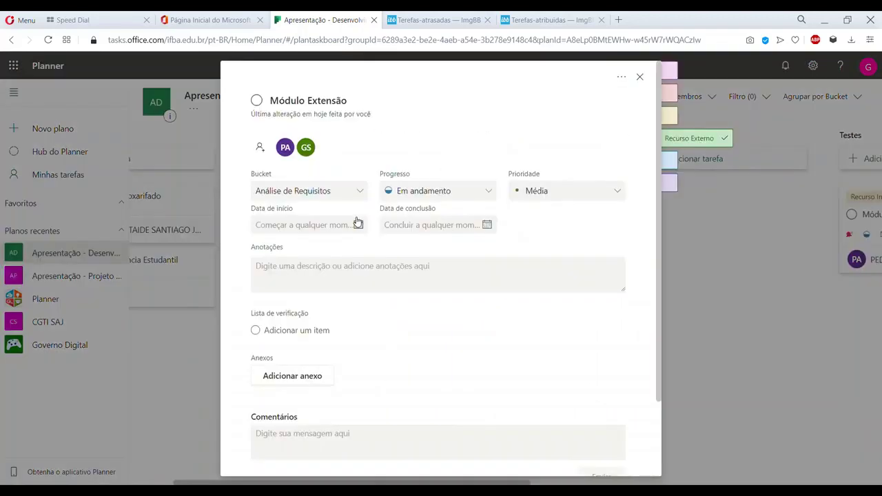
{"action": "left_click", "coordinate": [716, 116]}
{"action": "mouse_move", "coordinate": [702, 138]}
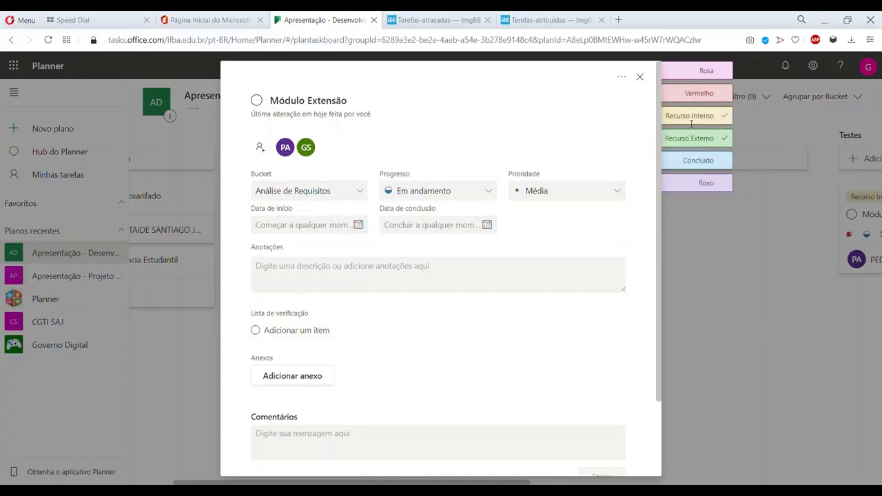
{"action": "left_click", "coordinate": [734, 321]}
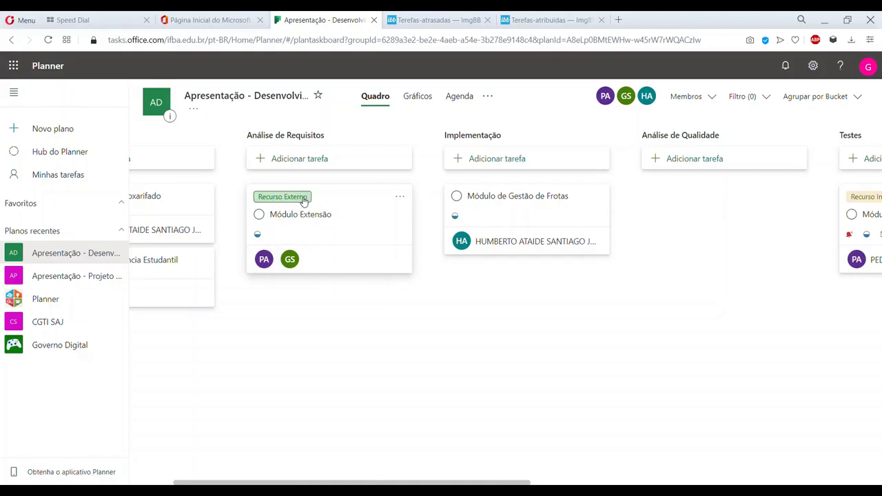
Step: Reopen the Módulo Extensão task's details, check the Concluído label option, and close them
{"action": "left_click_drag", "start_coordinate": [426, 484], "coordinate": [539, 465]}
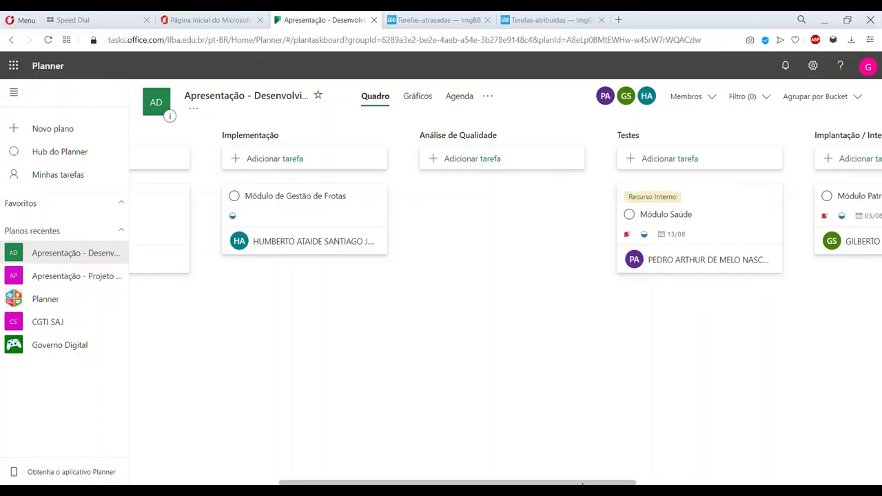
{"action": "left_click_drag", "start_coordinate": [583, 484], "coordinate": [411, 485]}
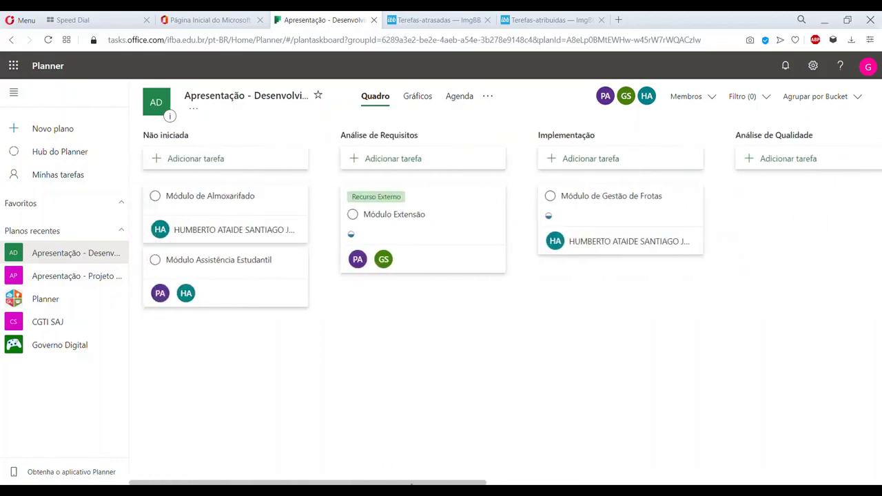
{"action": "left_click", "coordinate": [473, 227]}
{"action": "left_click", "coordinate": [703, 163]}
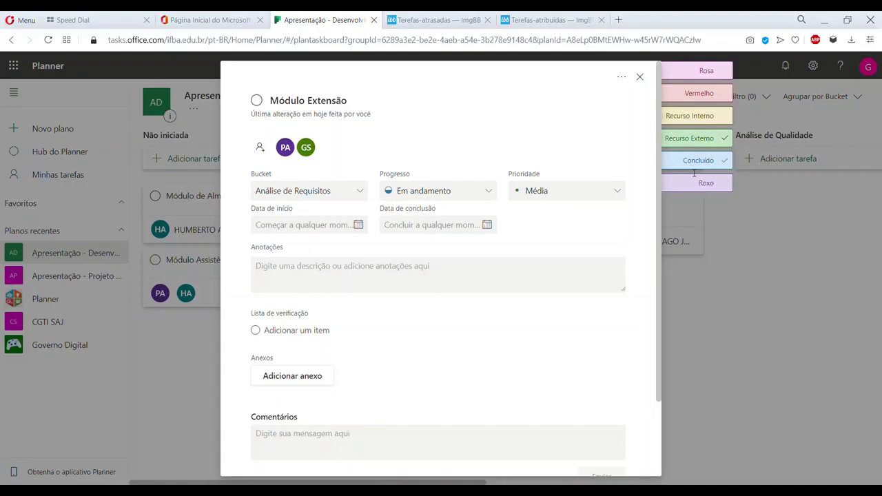
{"action": "left_click", "coordinate": [782, 380]}
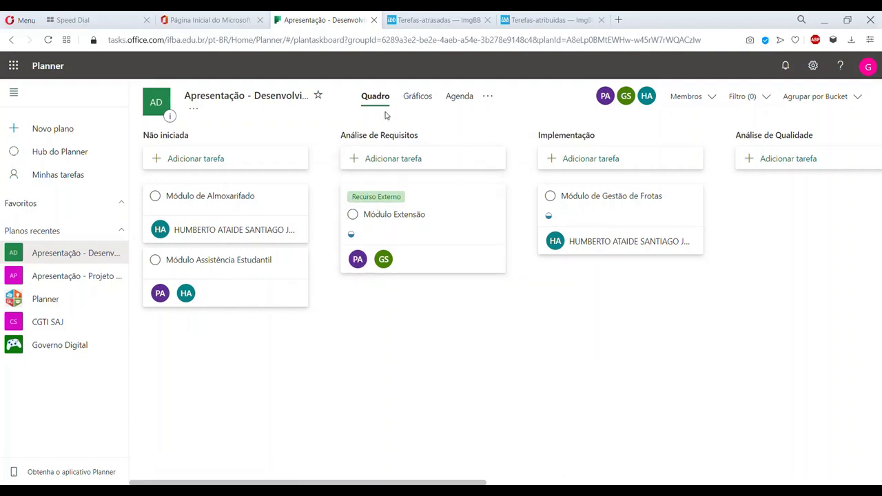
Step: Show the plan's charts and examine the Status, Bucket and Prioridade charts, checking the task bars for individual buckets and priorities
{"action": "left_click", "coordinate": [416, 103]}
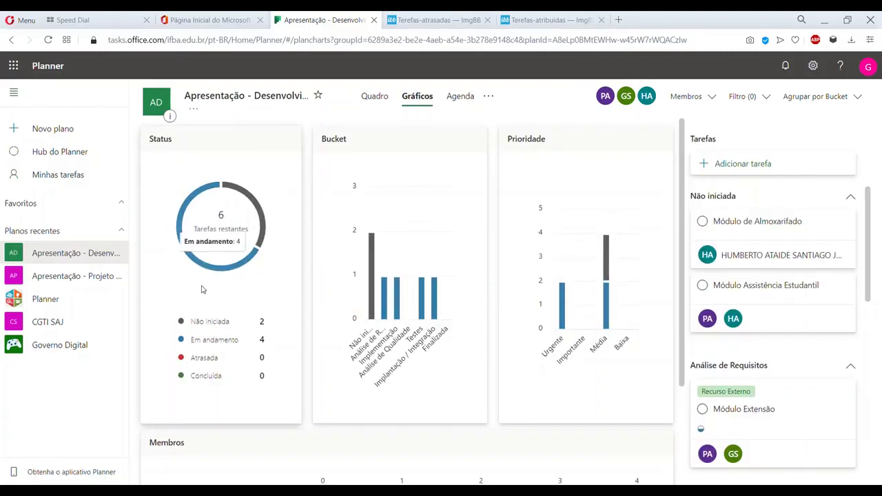
{"action": "scroll", "coordinate": [268, 258], "scroll_direction": "down", "scroll_amount": 1}
{"action": "scroll", "coordinate": [169, 322], "scroll_direction": "up", "scroll_amount": 1}
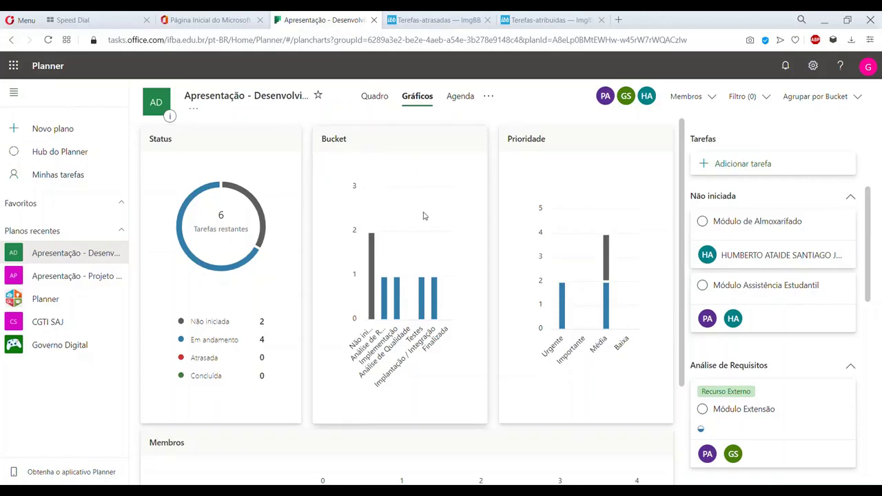
{"action": "mouse_move", "coordinate": [373, 241]}
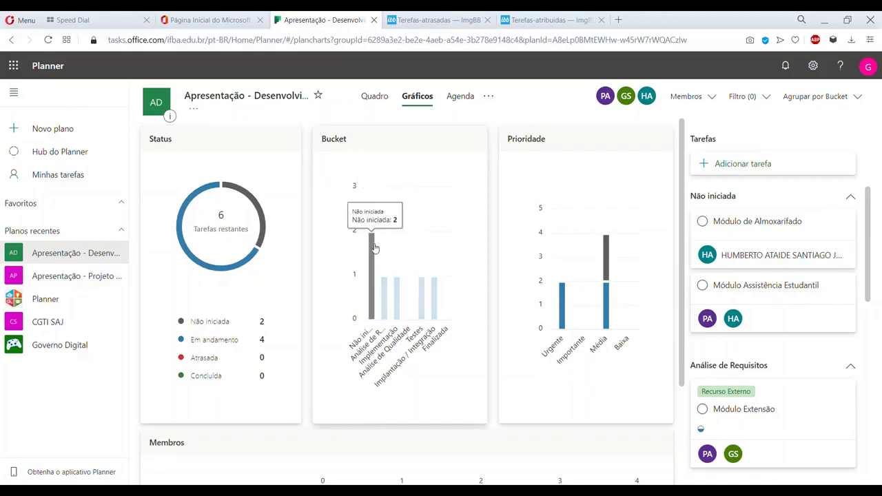
{"action": "mouse_move", "coordinate": [387, 293]}
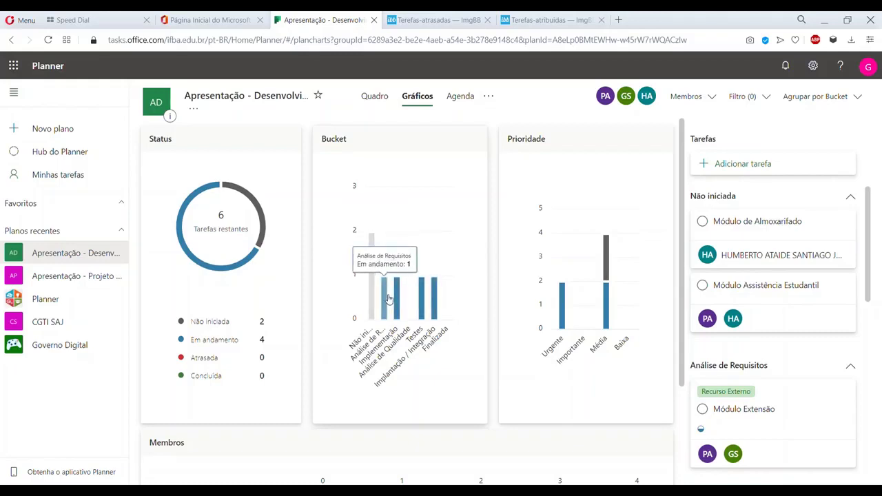
{"action": "mouse_move", "coordinate": [427, 299]}
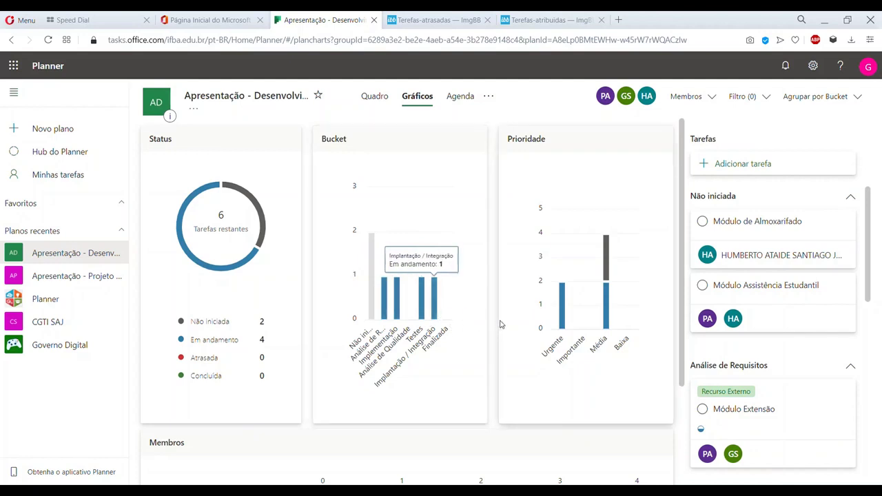
{"action": "mouse_move", "coordinate": [562, 303]}
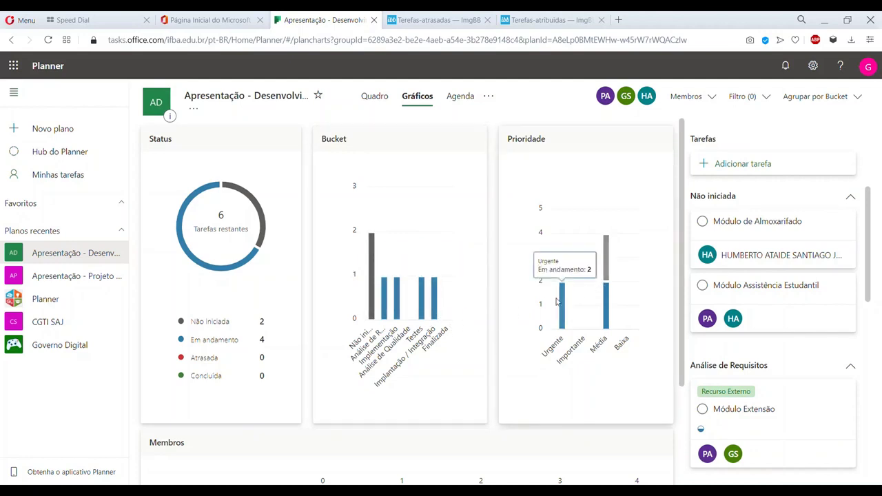
{"action": "mouse_move", "coordinate": [612, 254]}
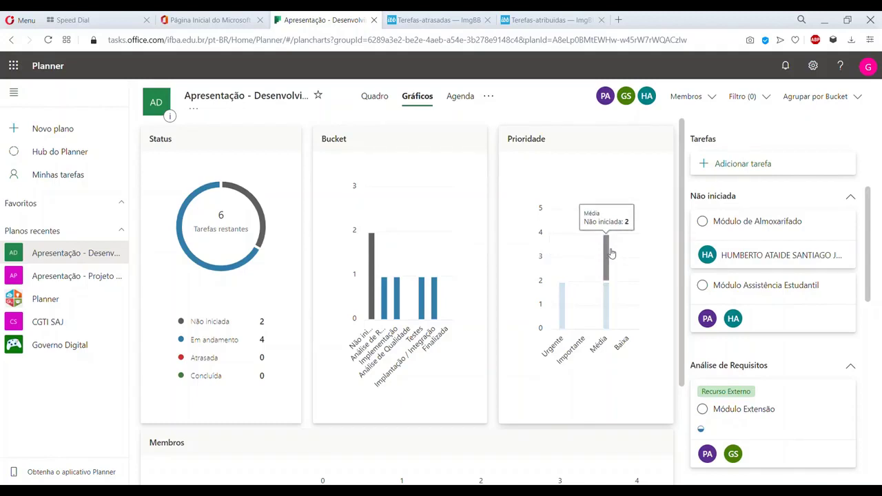
{"action": "mouse_move", "coordinate": [610, 293]}
Step: Examine each member's task bars in the Membros chart, and return to the plan's board
{"action": "scroll", "coordinate": [496, 335], "scroll_direction": "down", "scroll_amount": 3}
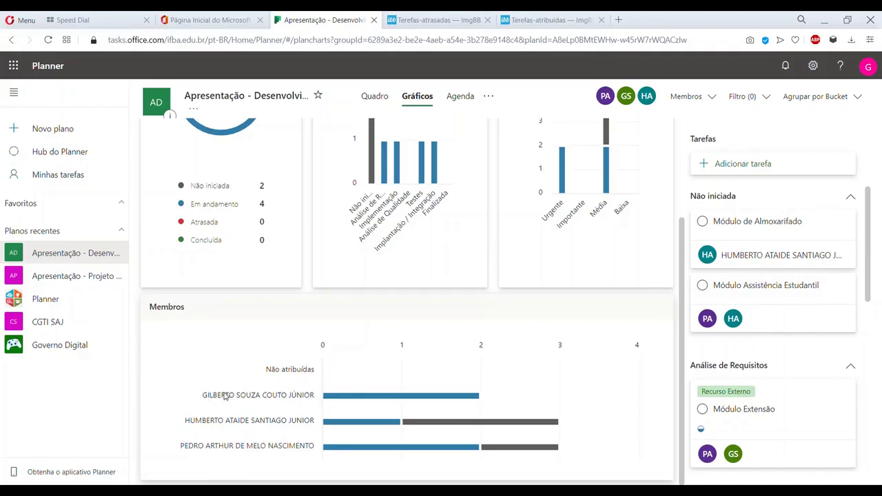
{"action": "mouse_move", "coordinate": [338, 399]}
{"action": "mouse_move", "coordinate": [478, 427]}
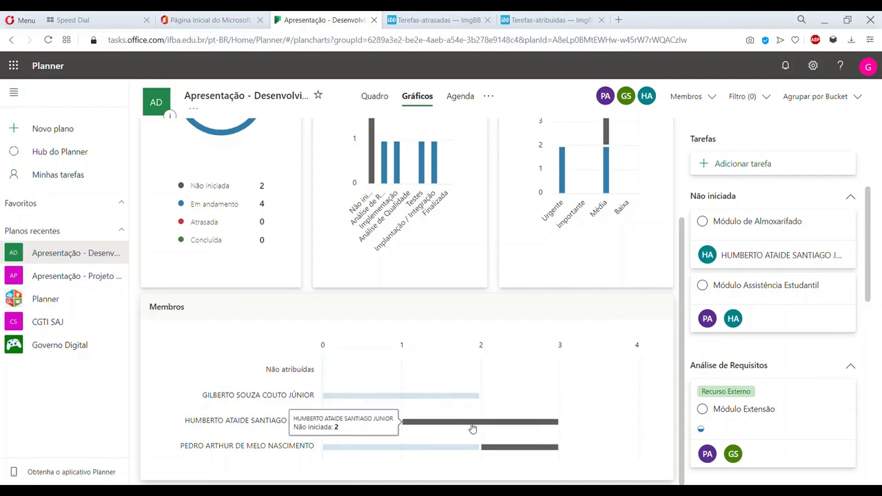
{"action": "mouse_move", "coordinate": [359, 429]}
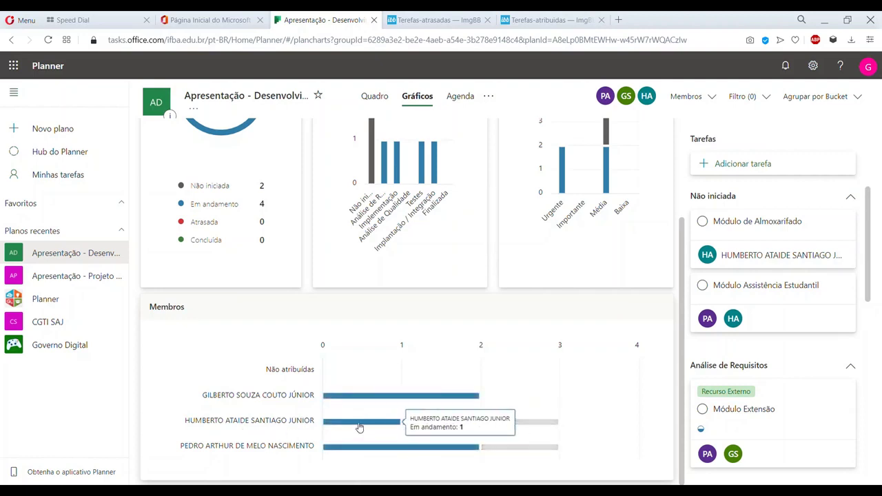
{"action": "mouse_move", "coordinate": [381, 448]}
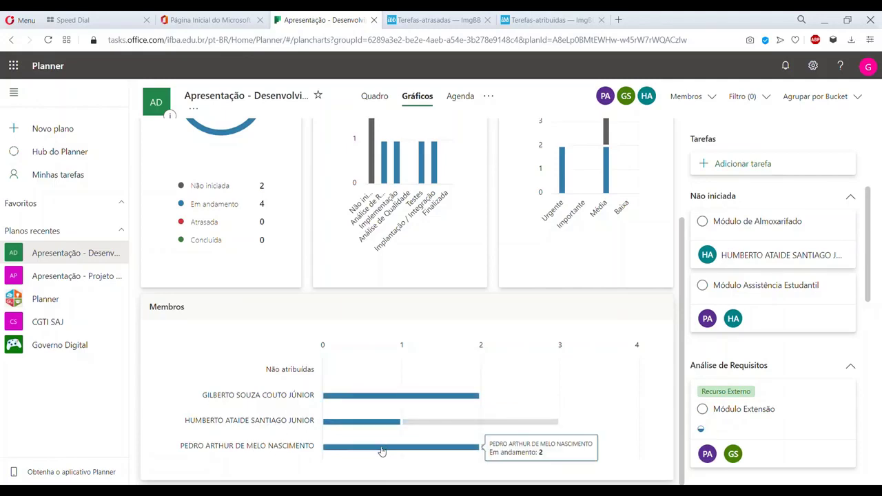
{"action": "mouse_move", "coordinate": [517, 450]}
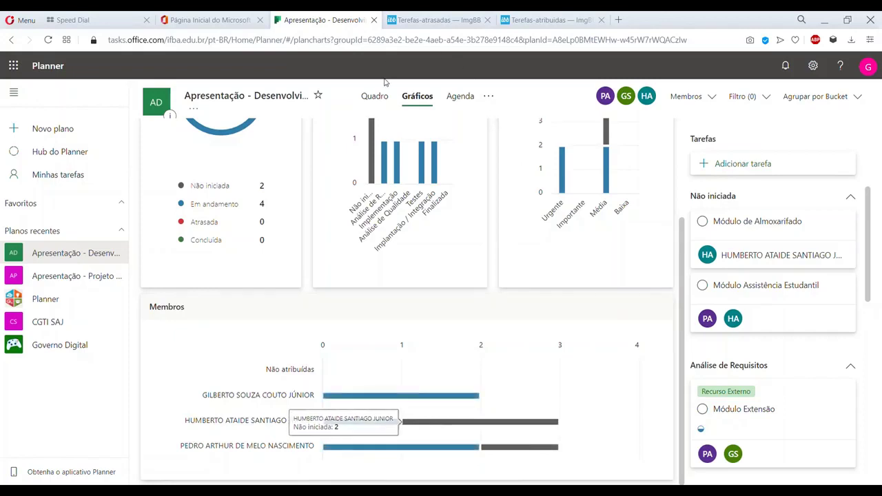
{"action": "left_click", "coordinate": [375, 98]}
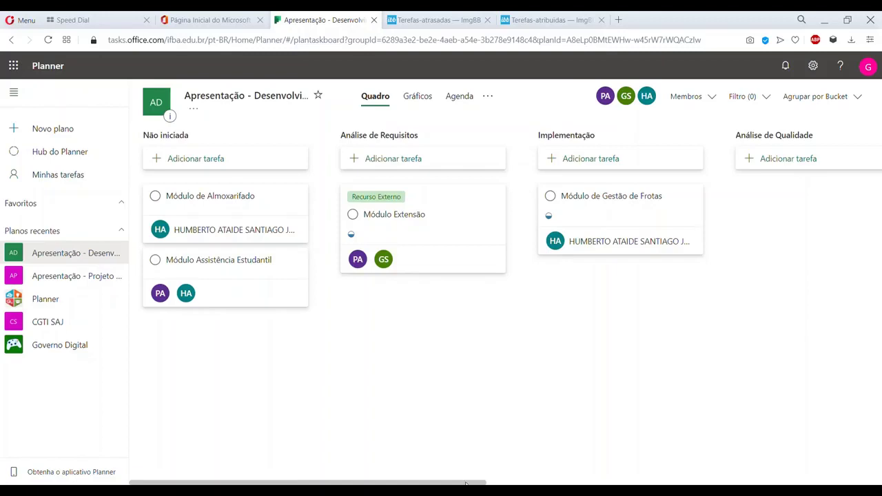
Step: Open the Módulo Extensão task in Análise de Requisitos, review its fields and comments section, and close it
{"action": "mouse_move", "coordinate": [465, 484]}
{"action": "left_mouse_down"}
{"action": "mouse_move", "coordinate": [663, 480]}
{"action": "mouse_move", "coordinate": [466, 483]}
{"action": "left_mouse_up"}
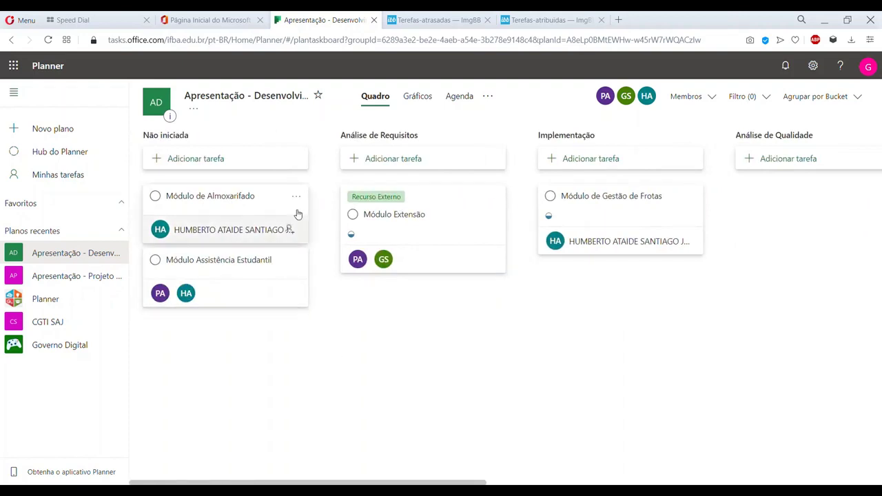
{"action": "left_click", "coordinate": [444, 209]}
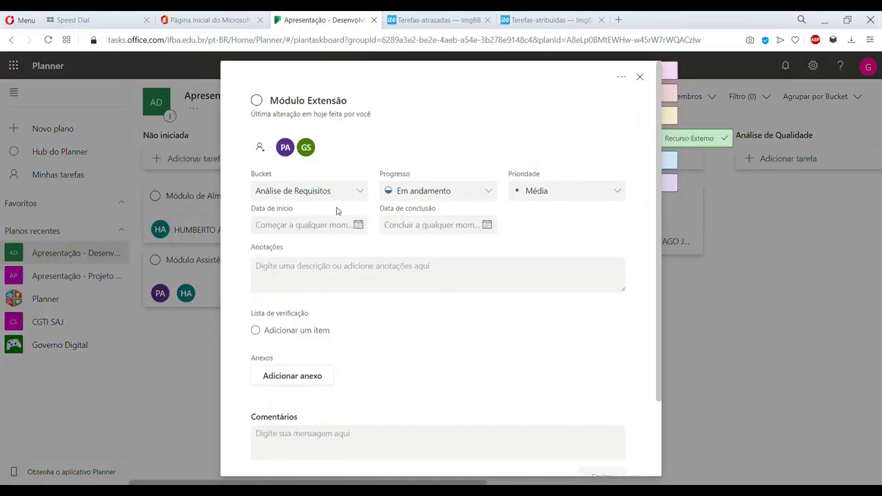
{"action": "scroll", "coordinate": [511, 356], "scroll_direction": "down", "scroll_amount": 2}
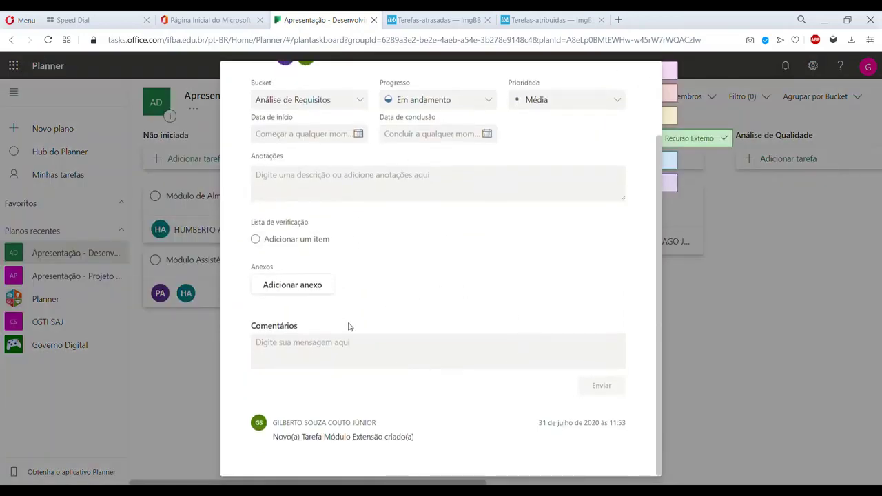
{"action": "scroll", "coordinate": [572, 311], "scroll_direction": "up", "scroll_amount": 3}
{"action": "left_click", "coordinate": [785, 316]}
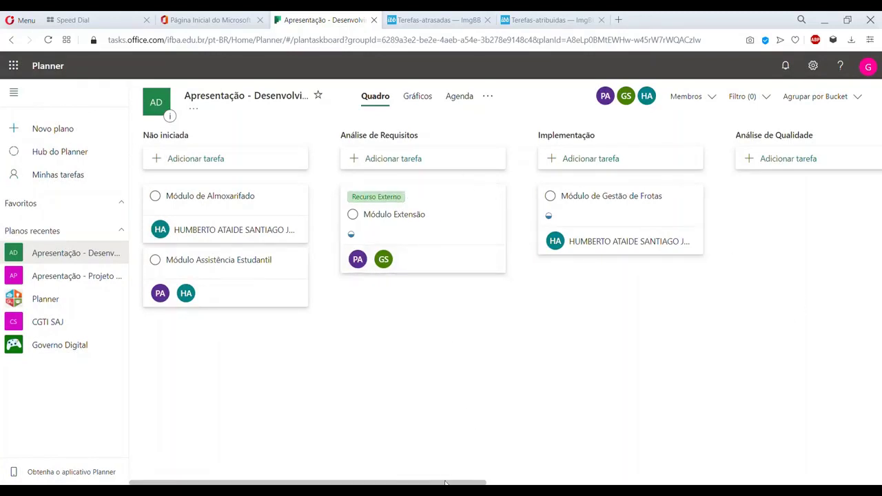
Step: Look across the board's columns as far as Testes, and dismiss the notification about joining the teste group
{"action": "left_click_drag", "start_coordinate": [444, 484], "coordinate": [589, 400]}
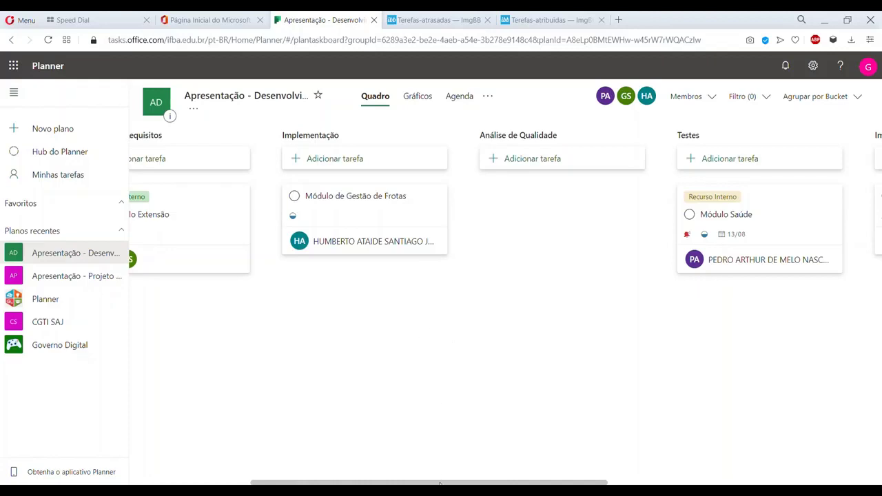
{"action": "left_click_drag", "start_coordinate": [440, 485], "coordinate": [352, 484]}
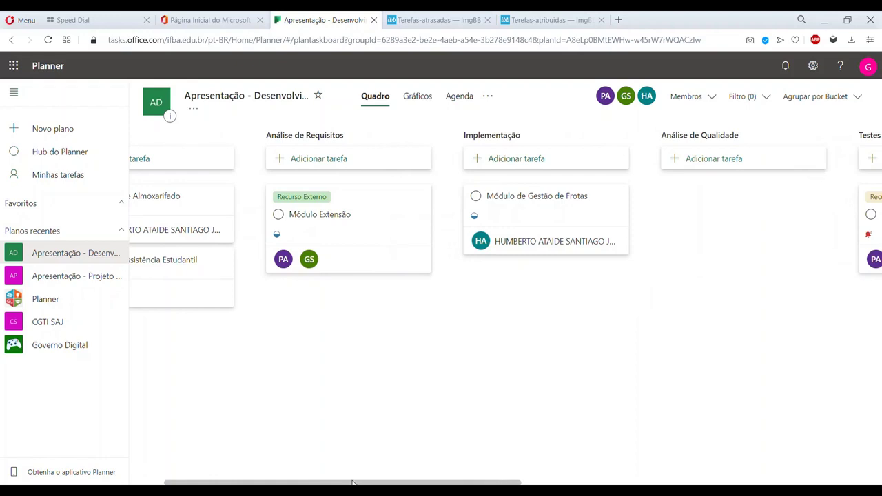
{"action": "left_click_drag", "start_coordinate": [351, 483], "coordinate": [314, 484]}
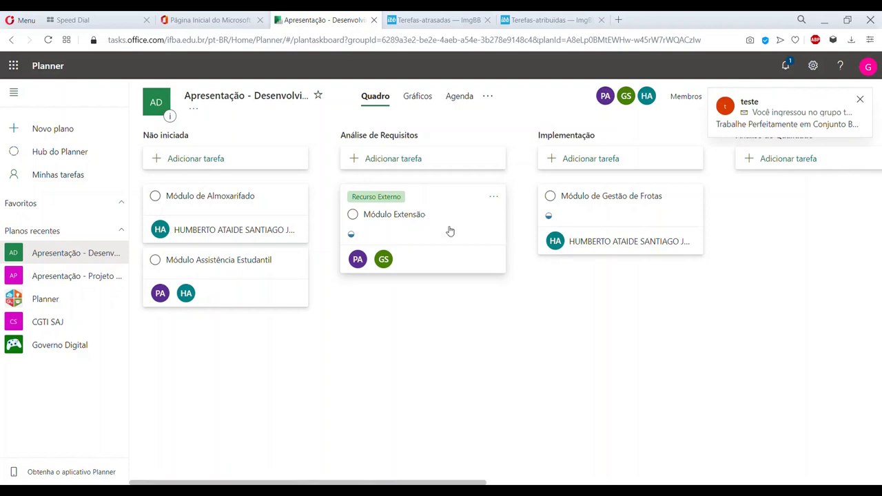
{"action": "left_click", "coordinate": [861, 101]}
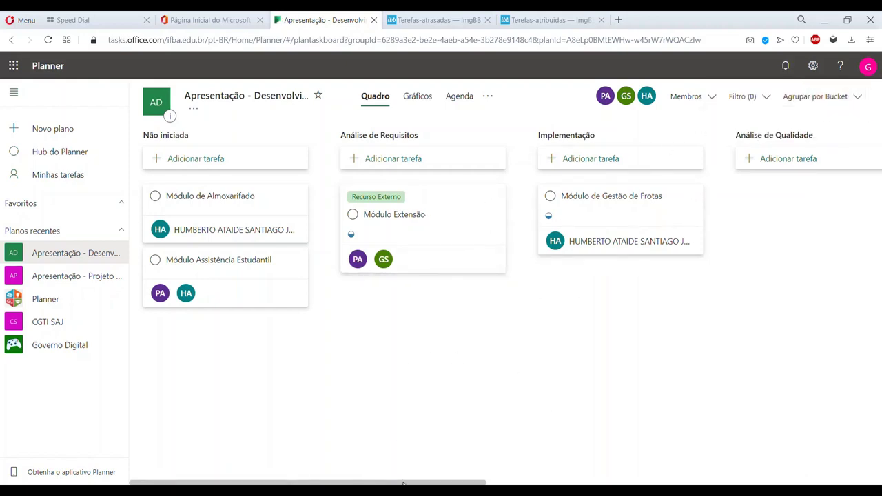
Step: Check the Notificações list, close it, reopen it for another look, and return to the board
{"action": "left_click_drag", "start_coordinate": [403, 483], "coordinate": [497, 485]}
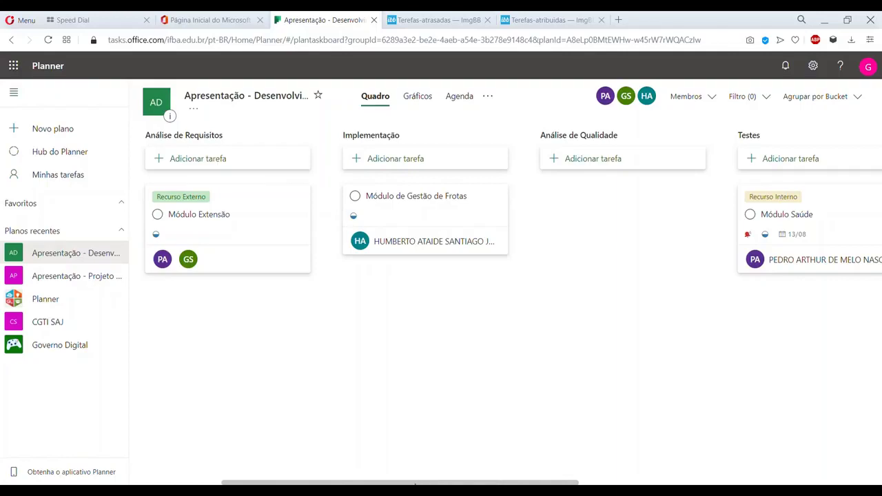
{"action": "left_click_drag", "start_coordinate": [415, 484], "coordinate": [403, 484]}
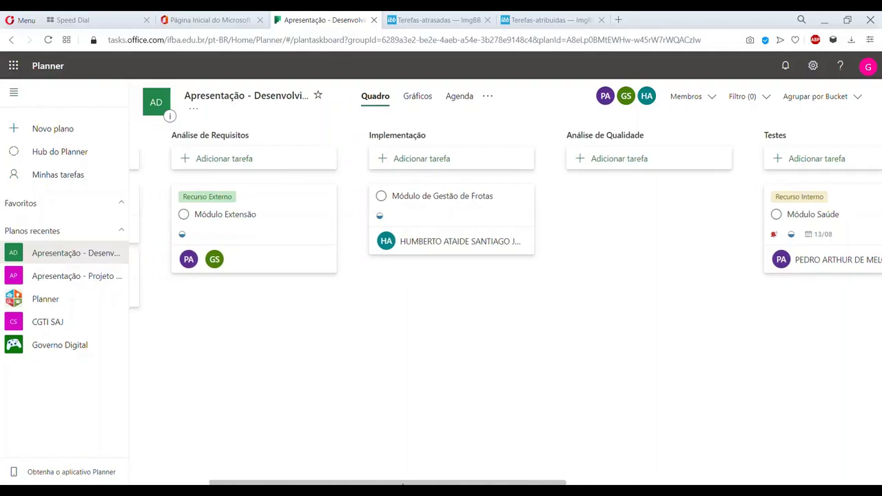
{"action": "left_click", "coordinate": [783, 69]}
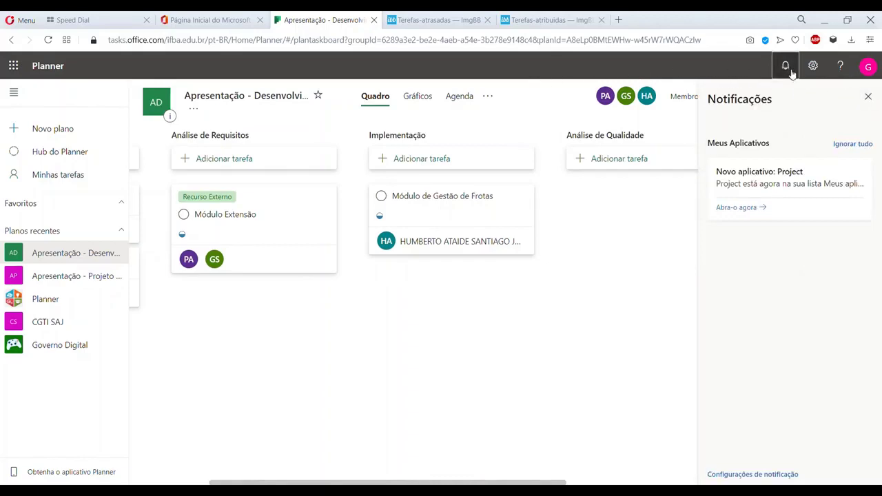
{"action": "left_click", "coordinate": [867, 97]}
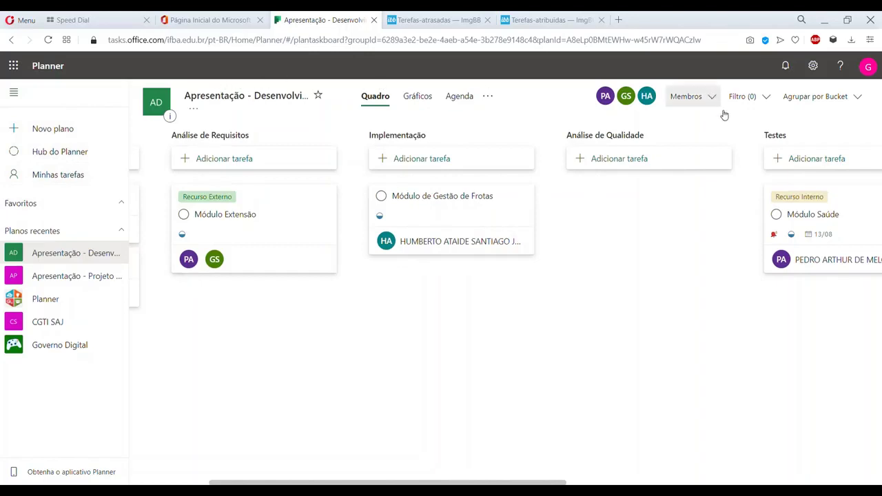
{"action": "left_click", "coordinate": [786, 65]}
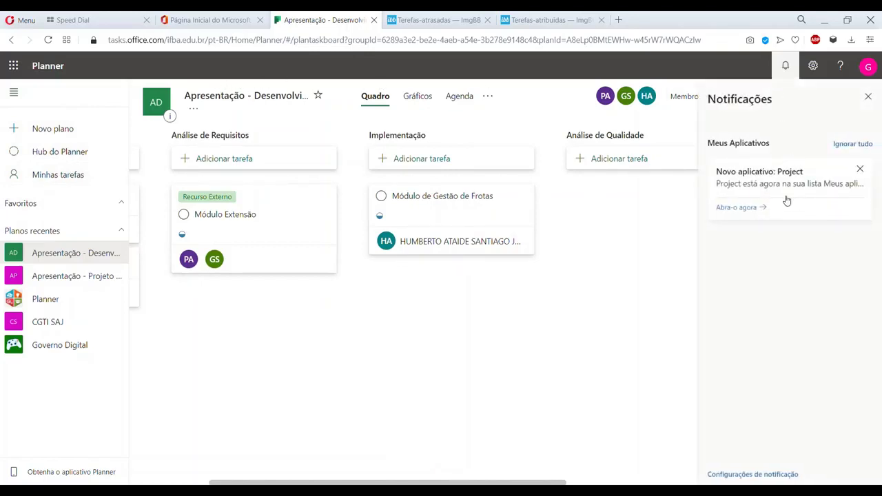
{"action": "left_click", "coordinate": [786, 66]}
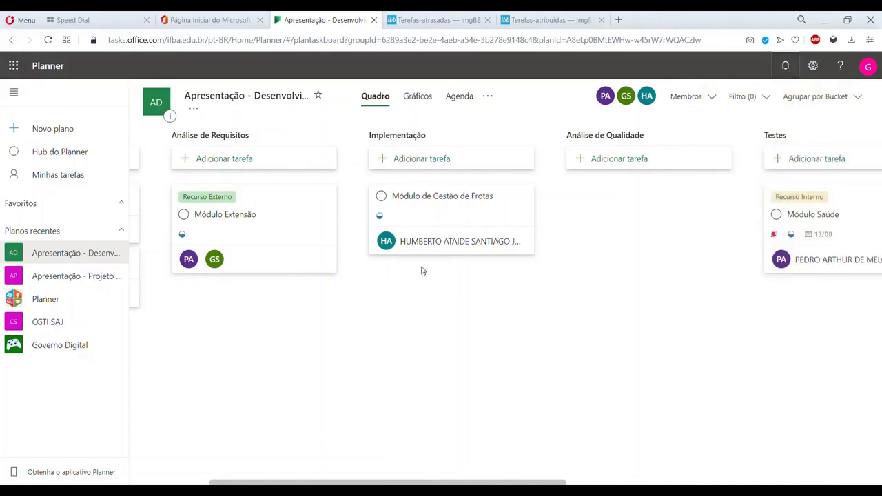